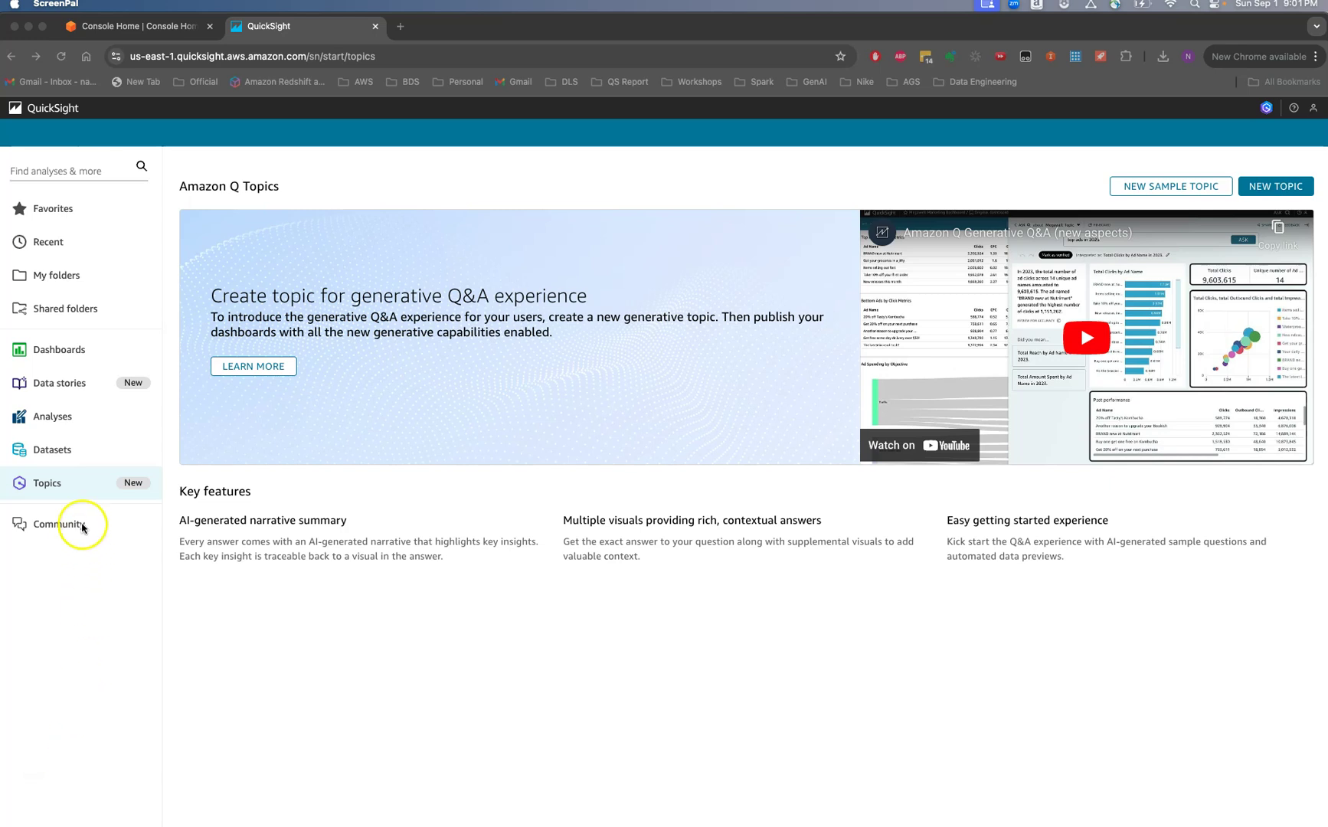
- Go to the Datasets list, which shows winemag-data_first150k.csv and four sample datasets
click(73, 484)
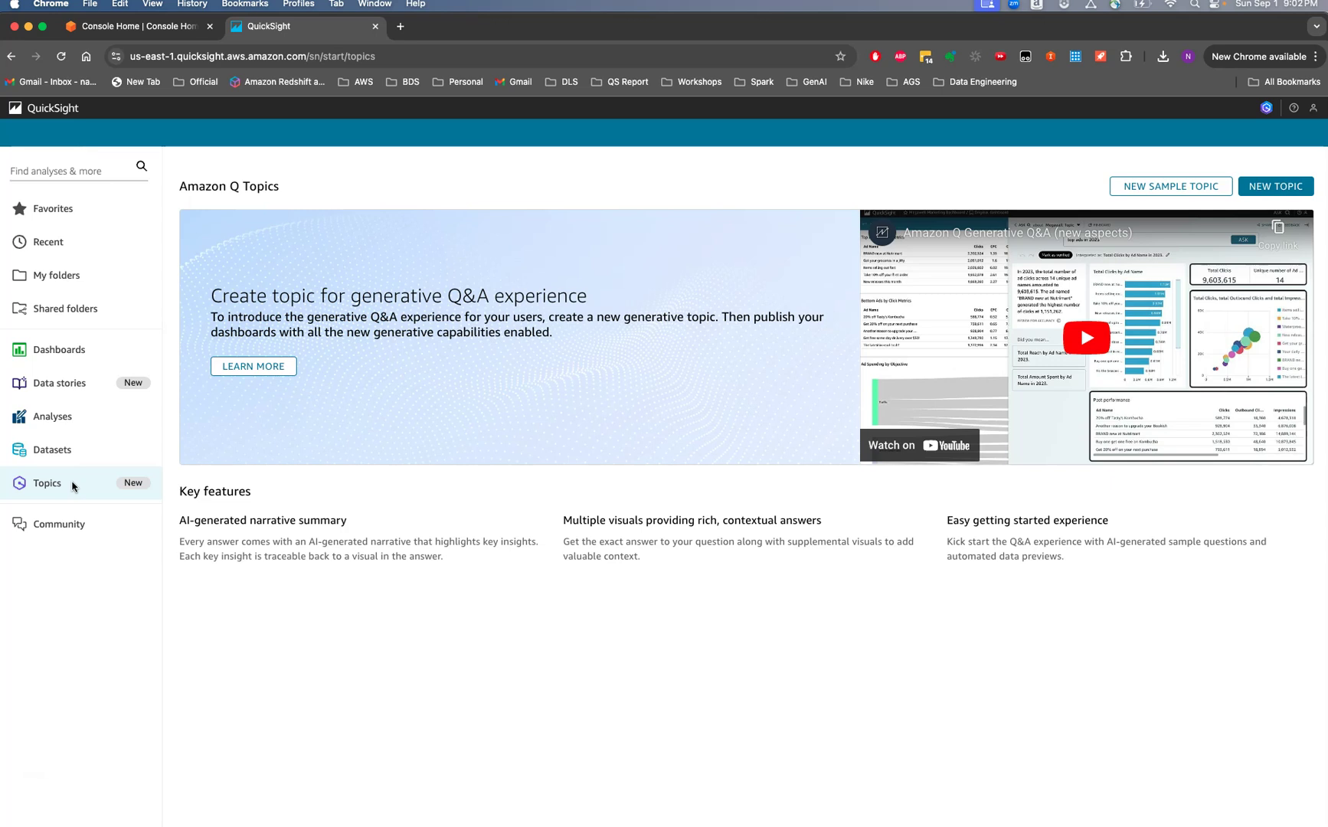
click(100, 487)
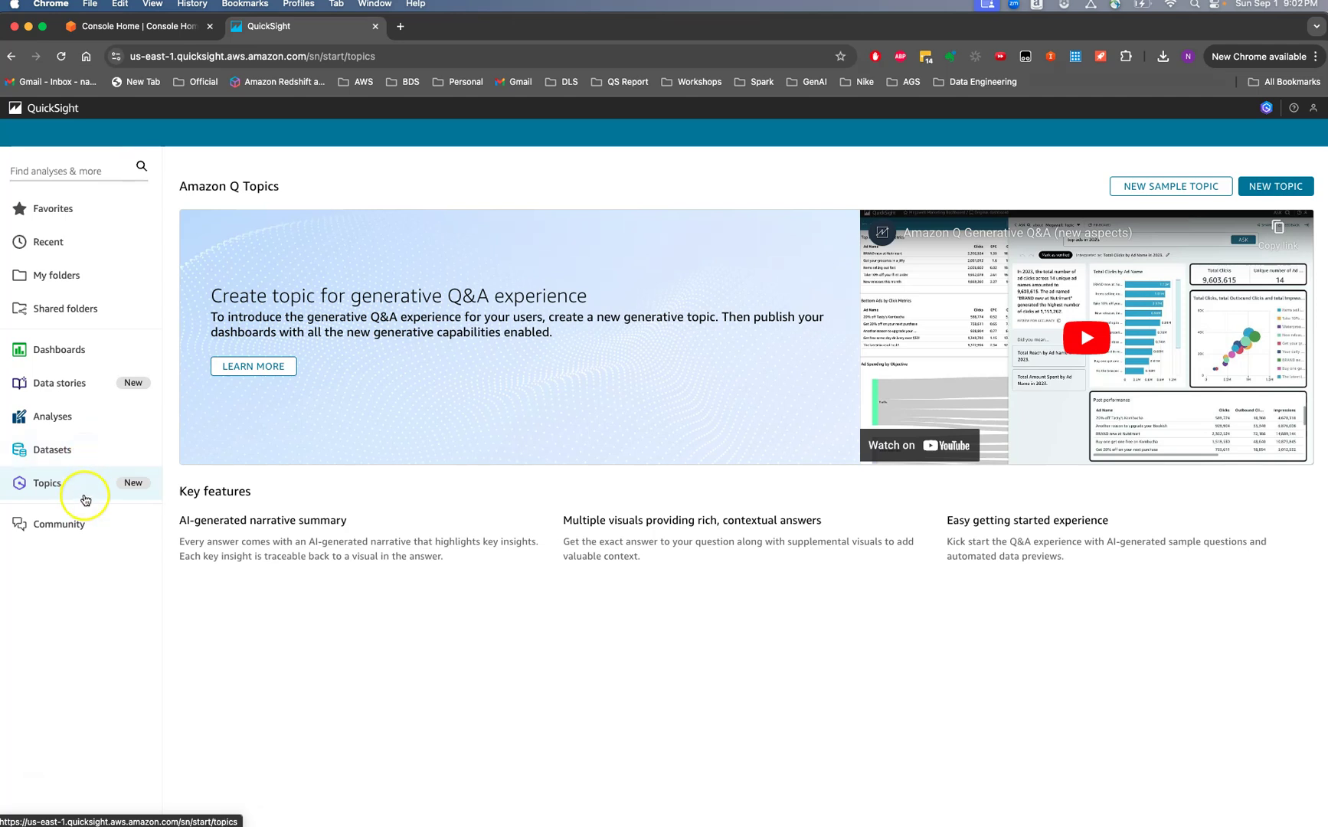
- Upload sales_data_sample.csv as a new dataset and create an interactive sheet analysis from it
click(88, 450)
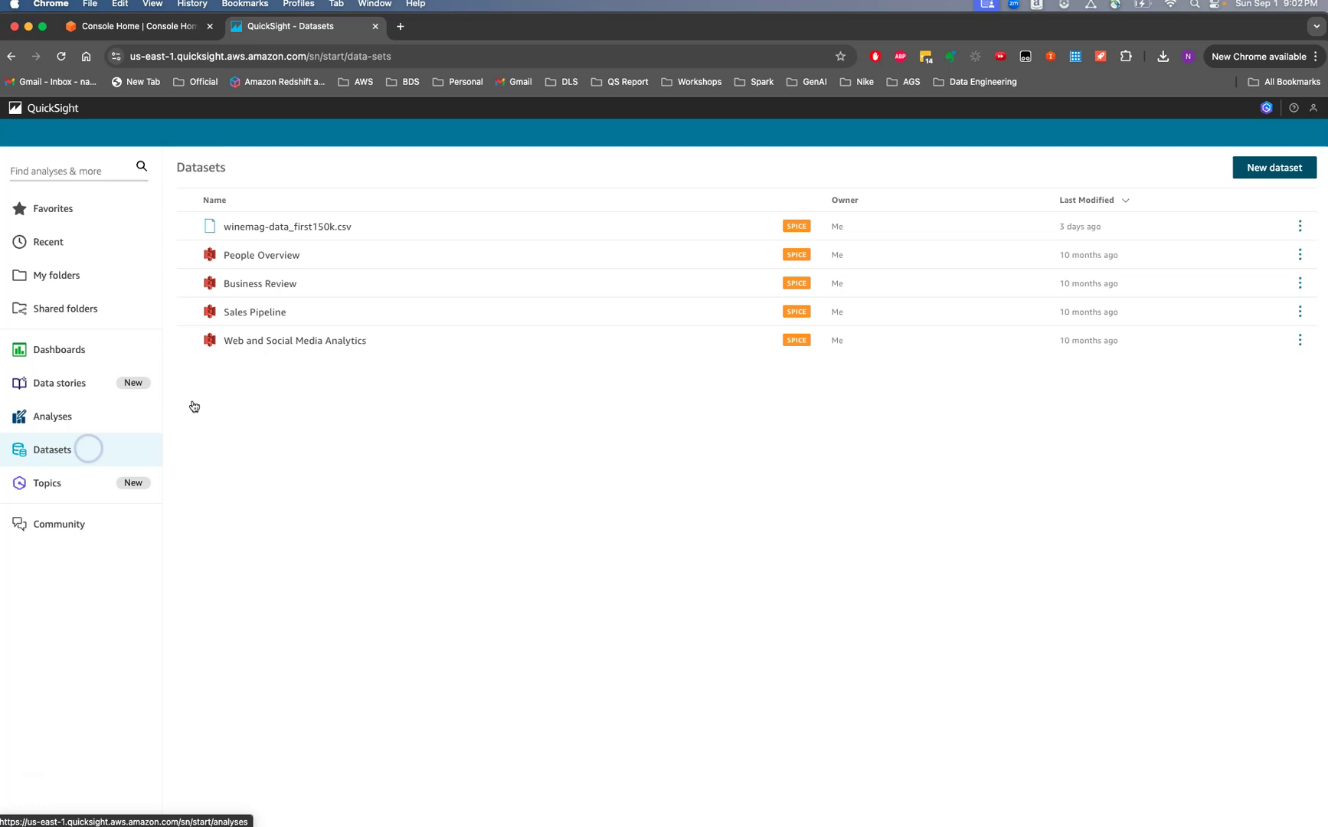
click(1271, 166)
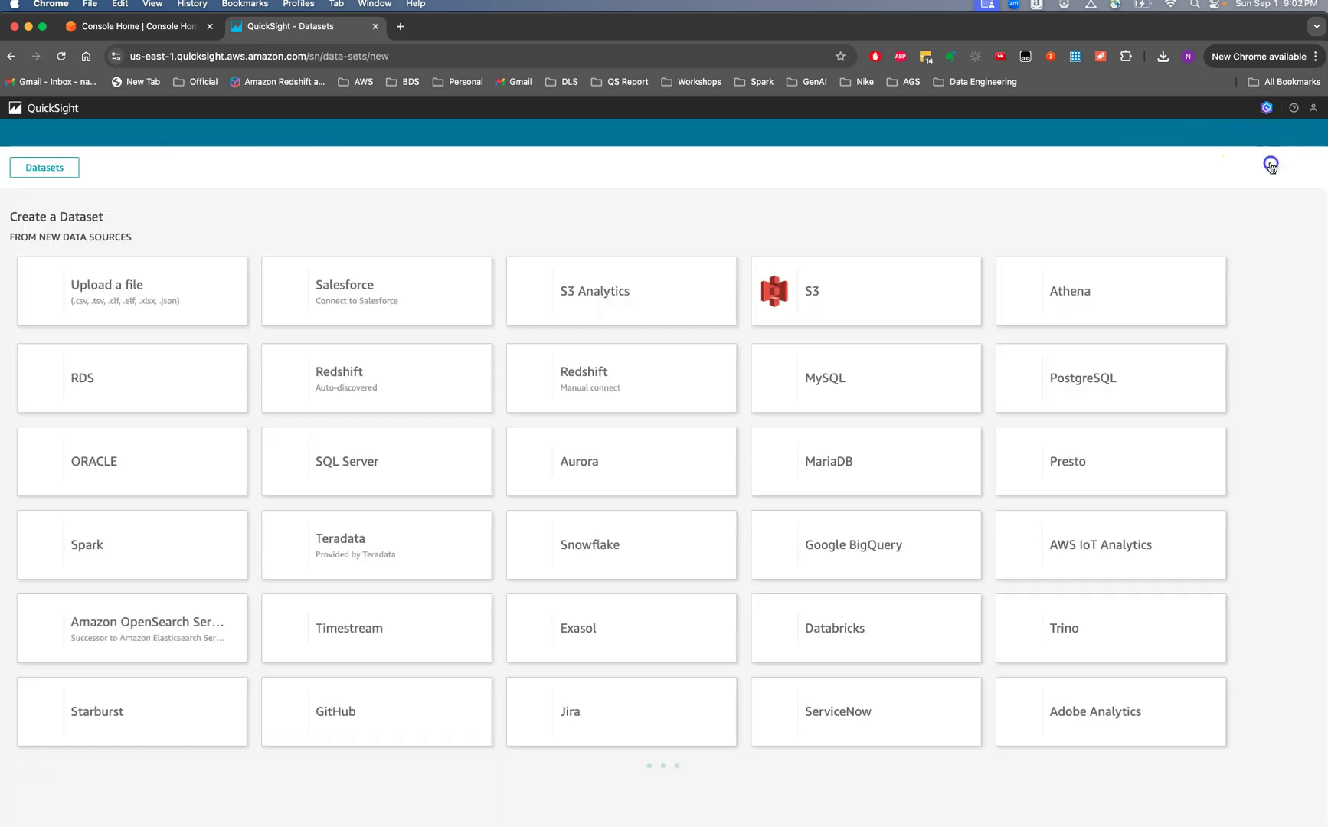
click(199, 287)
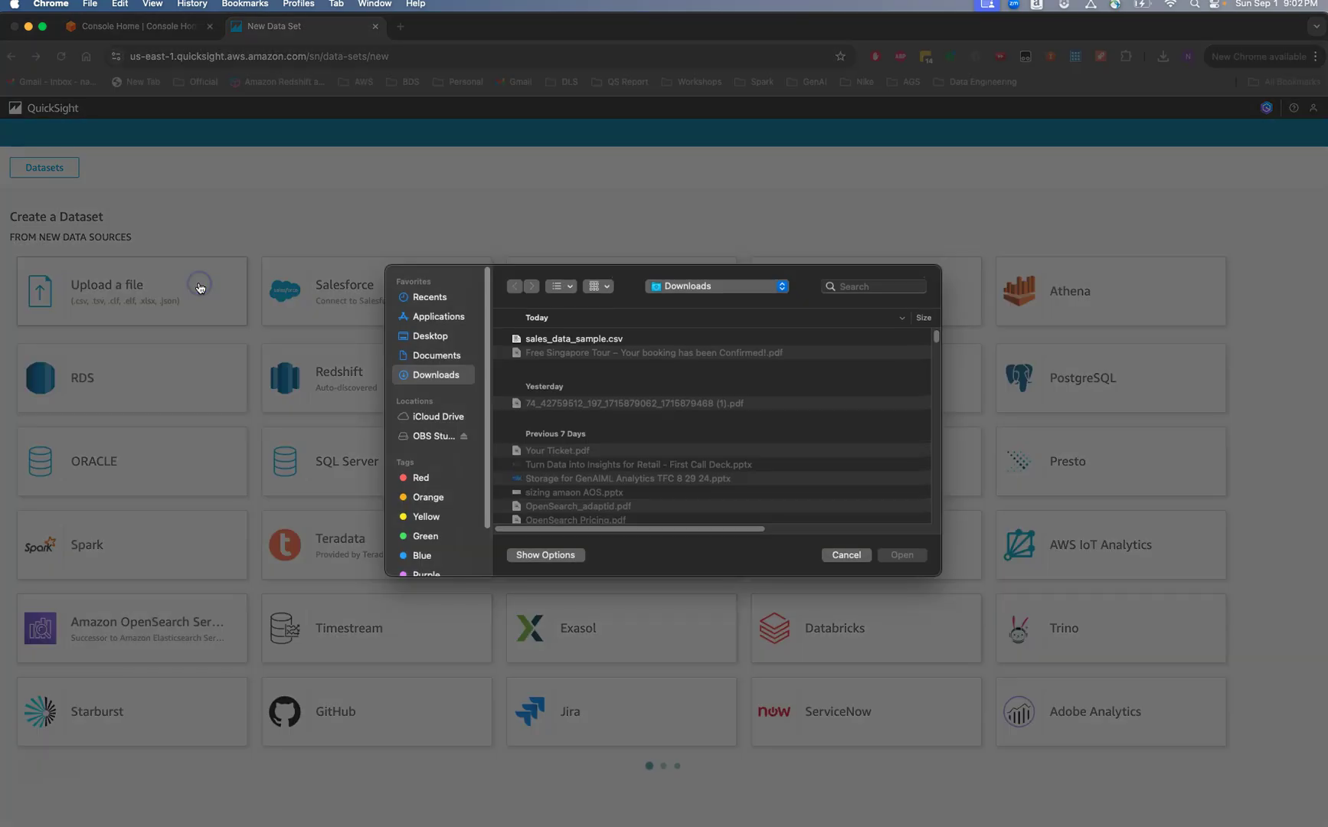
click(515, 339)
click(906, 553)
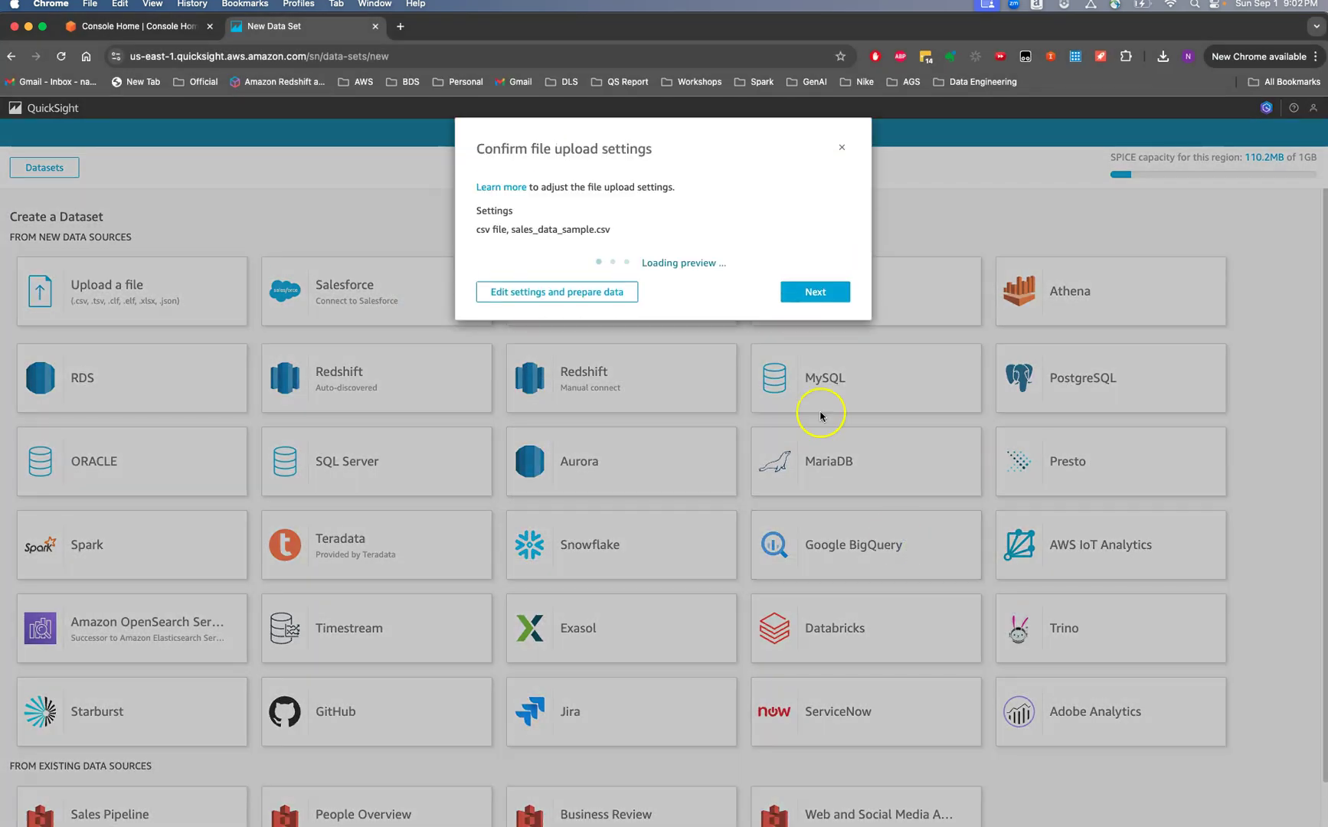
click(815, 292)
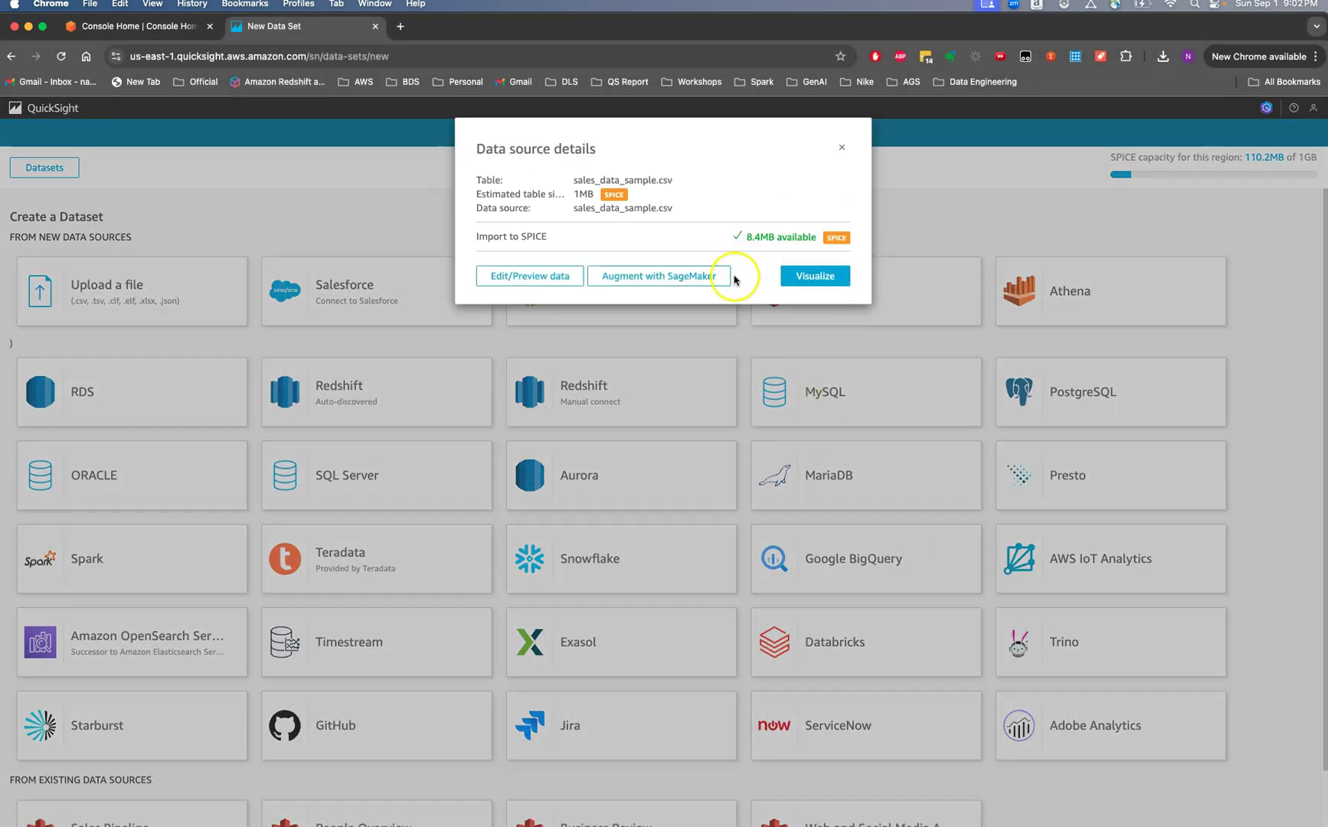
click(833, 278)
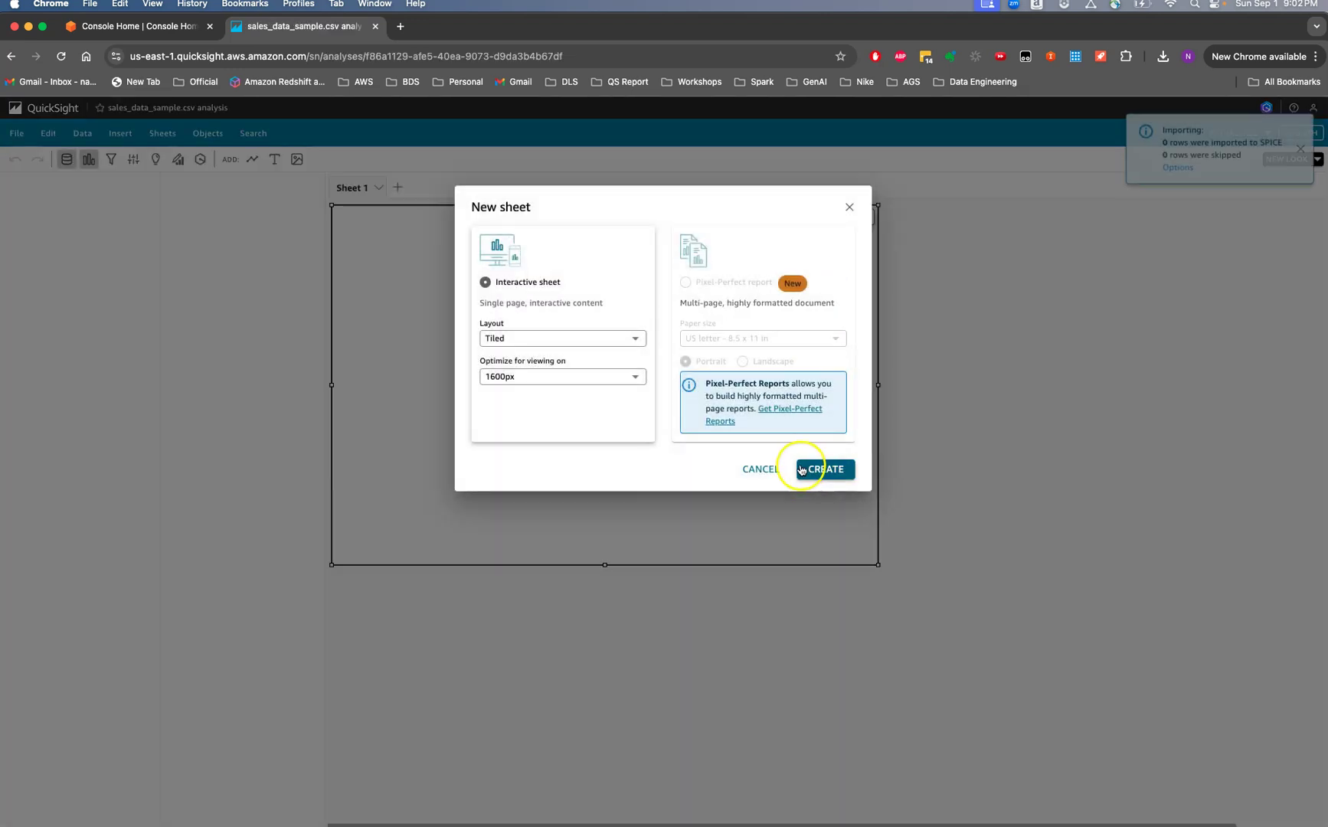
click(761, 469)
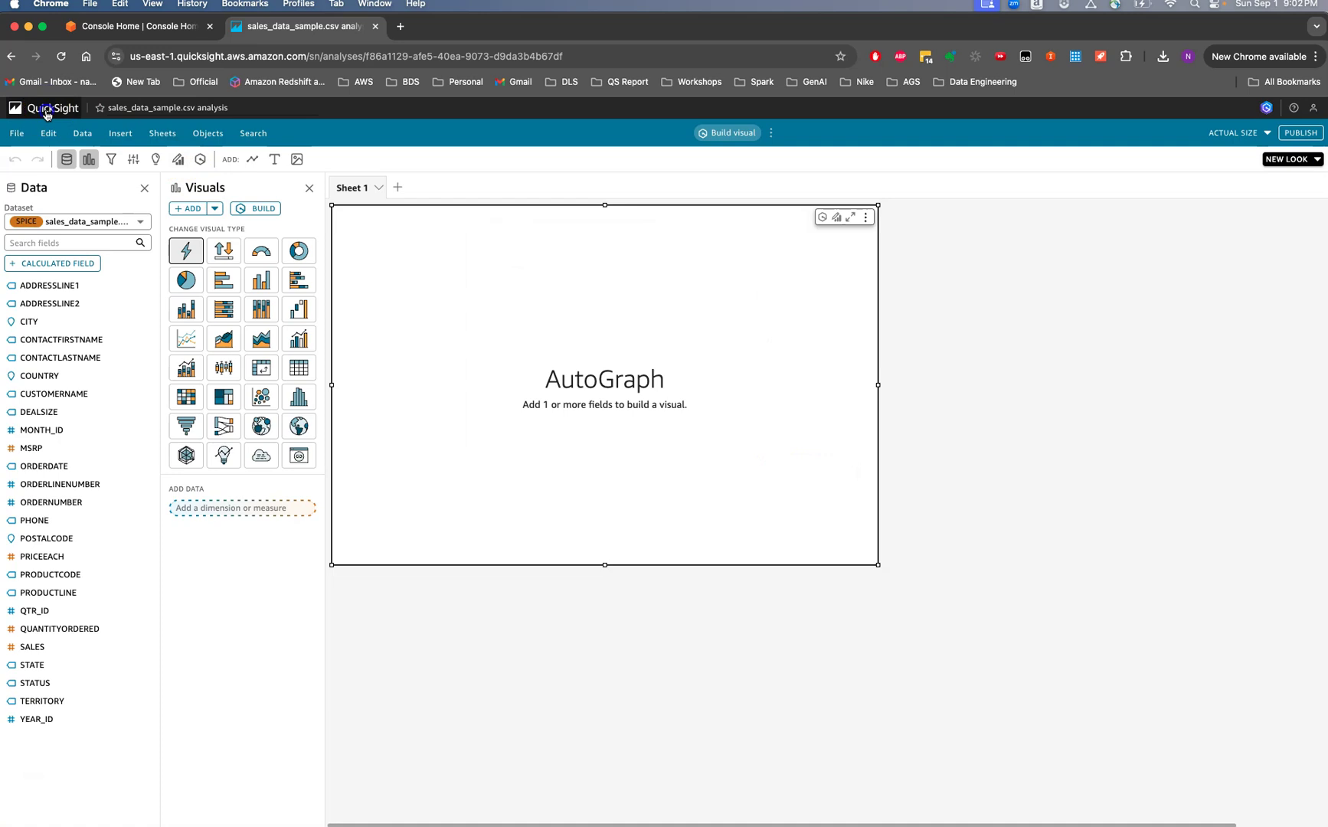
- Check the new sales_data_sample.csv analysis, then open that dataset's summary page
click(46, 107)
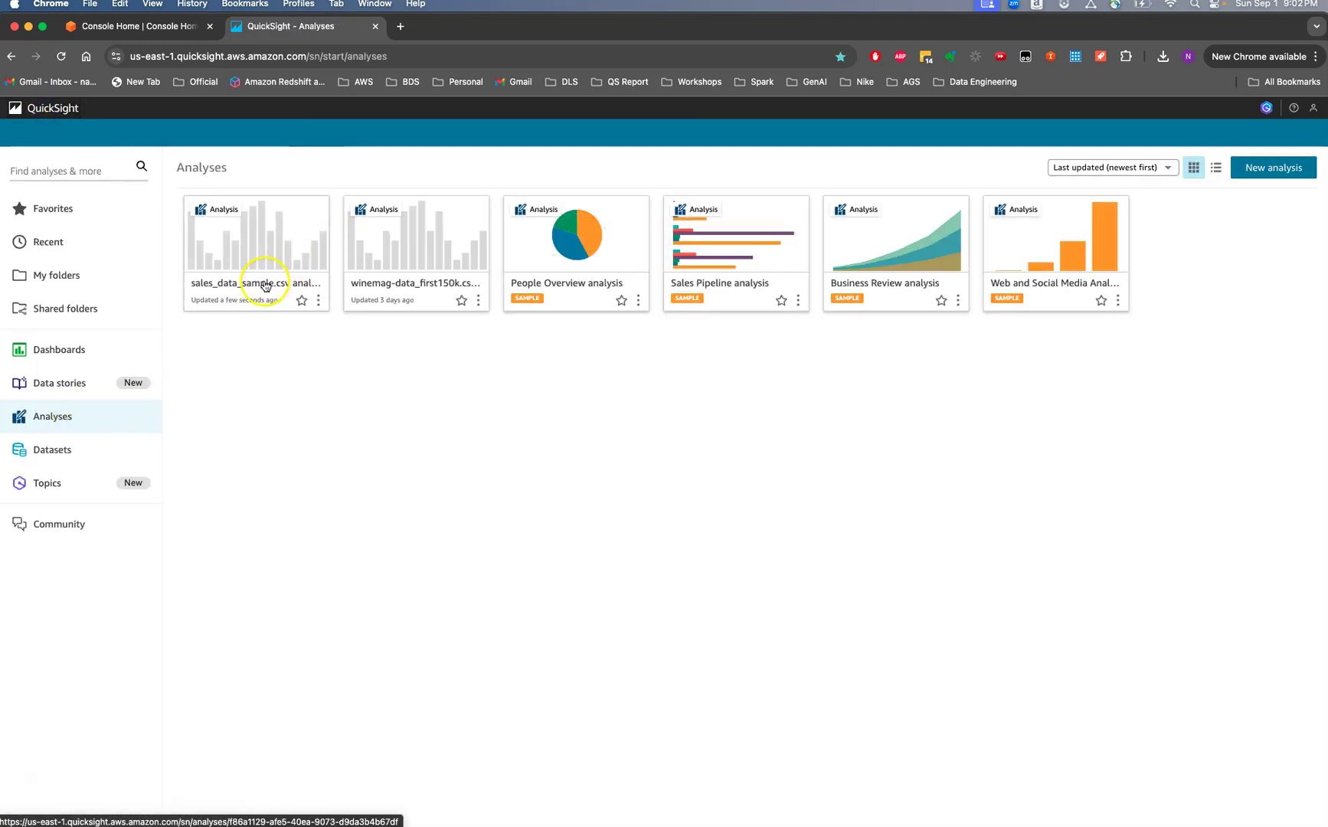
click(265, 286)
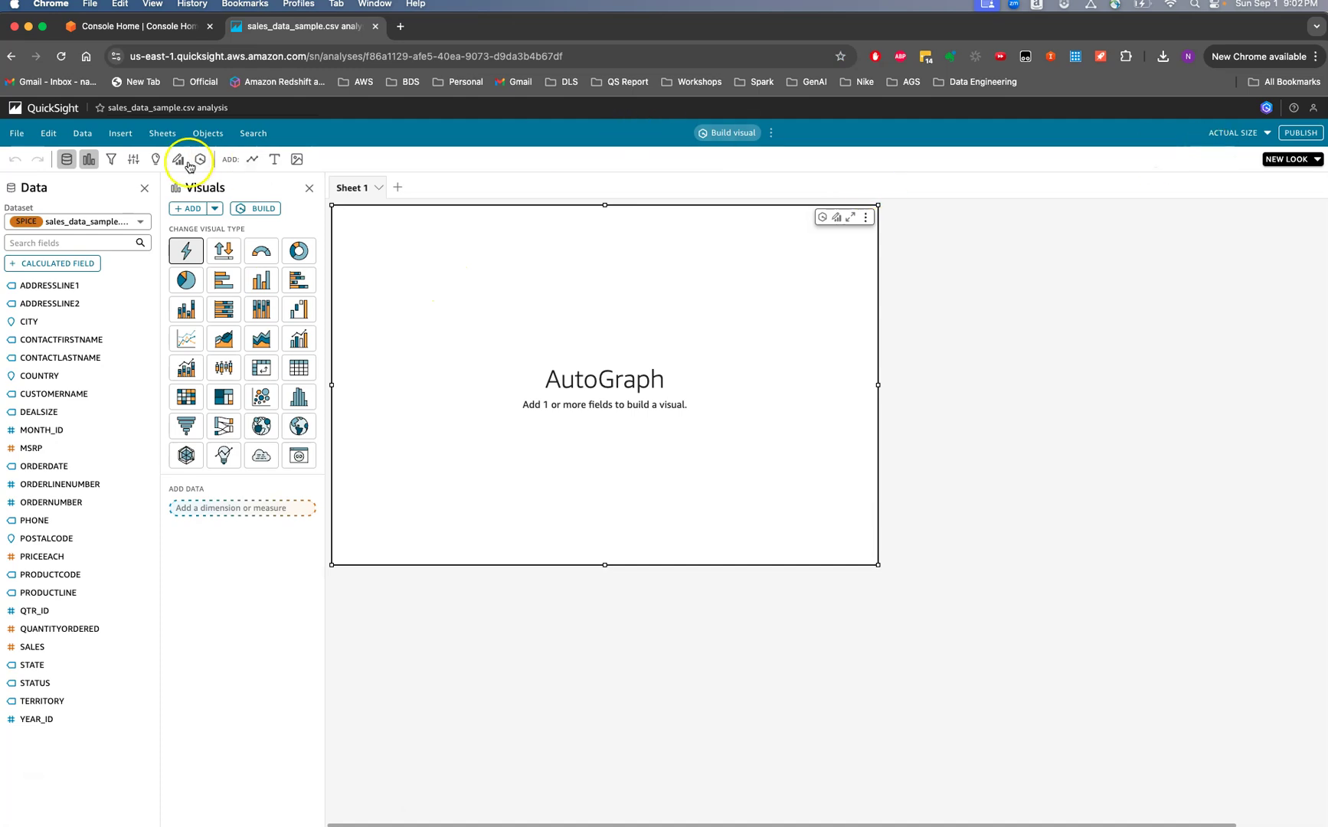
click(43, 108)
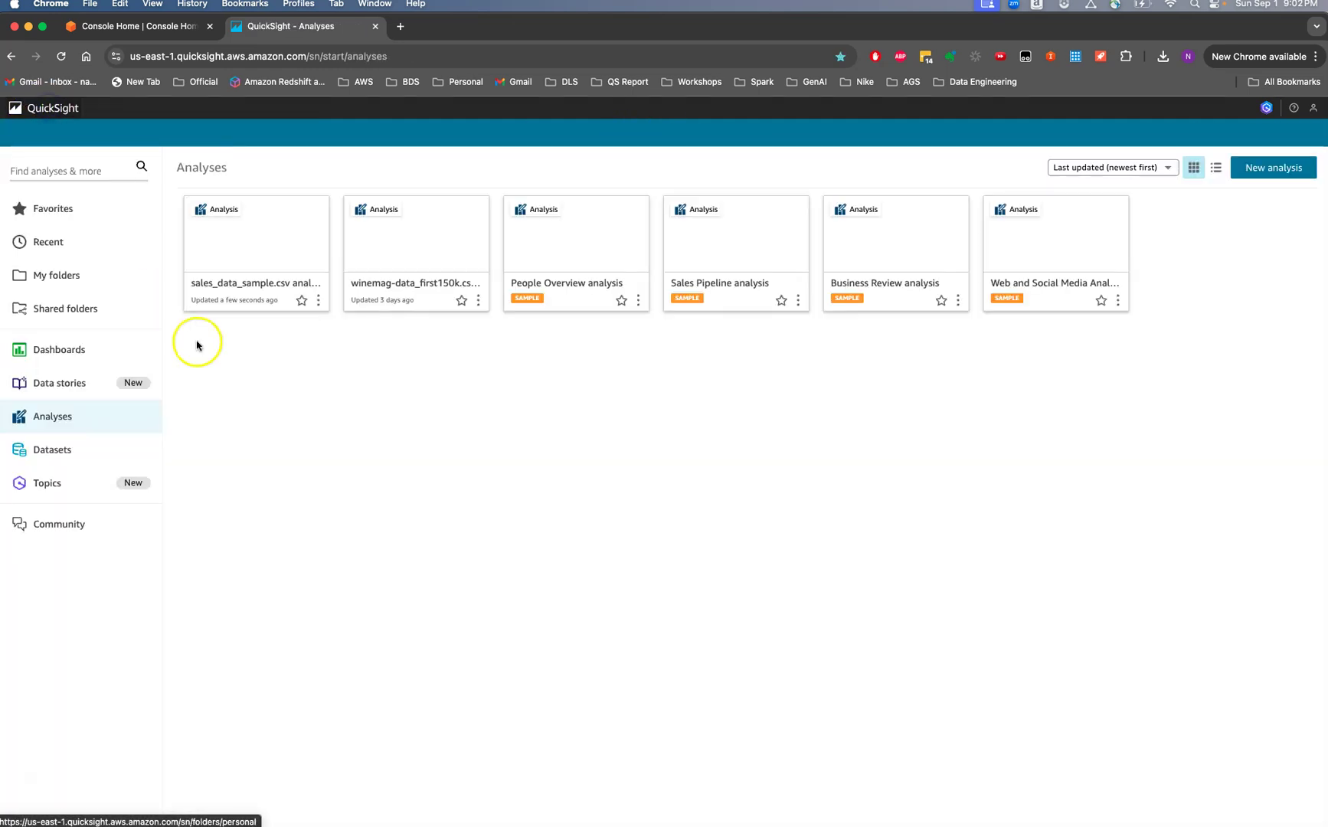
click(52, 450)
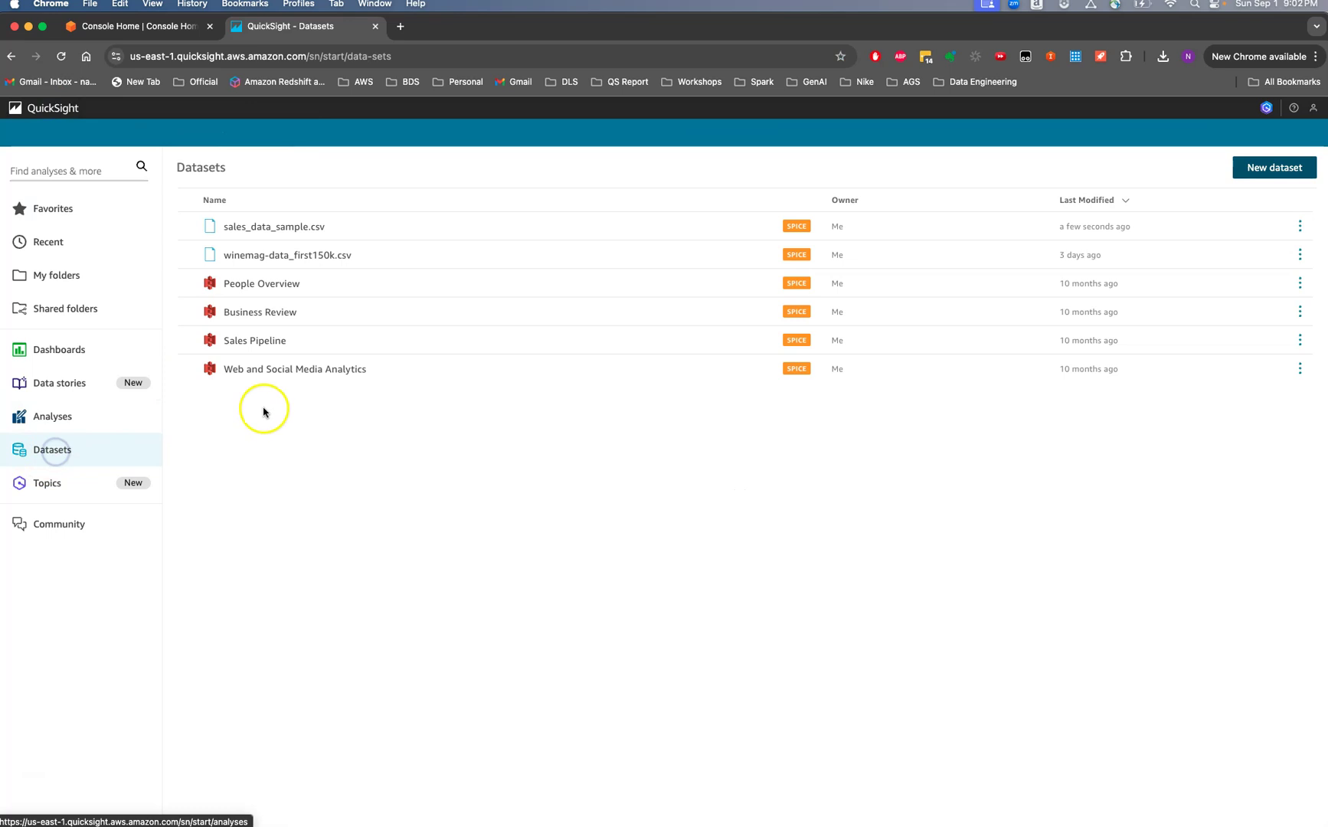
click(311, 226)
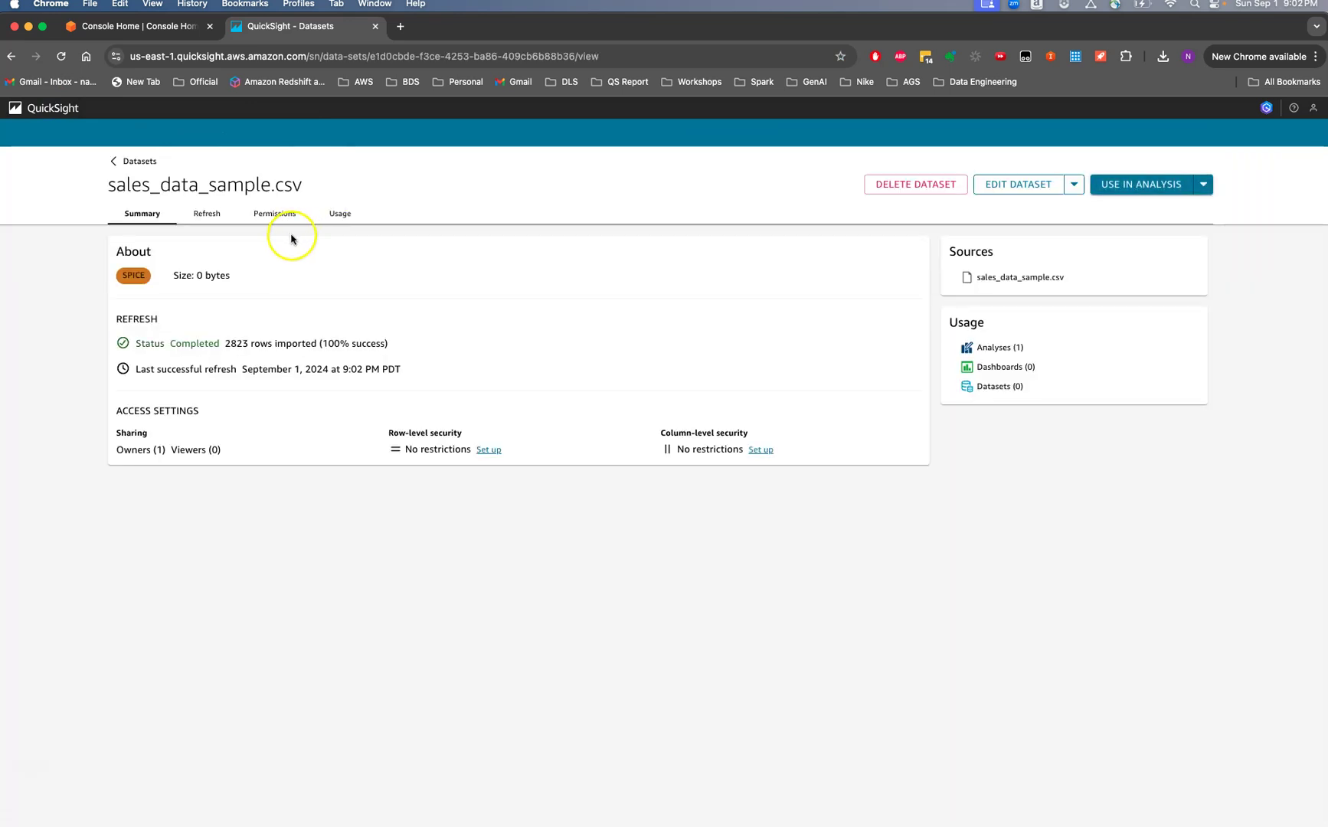
- Edit sales_data_sample.csv, widen the ORDERDATE column to show full dates, then return to Analyses
click(1029, 183)
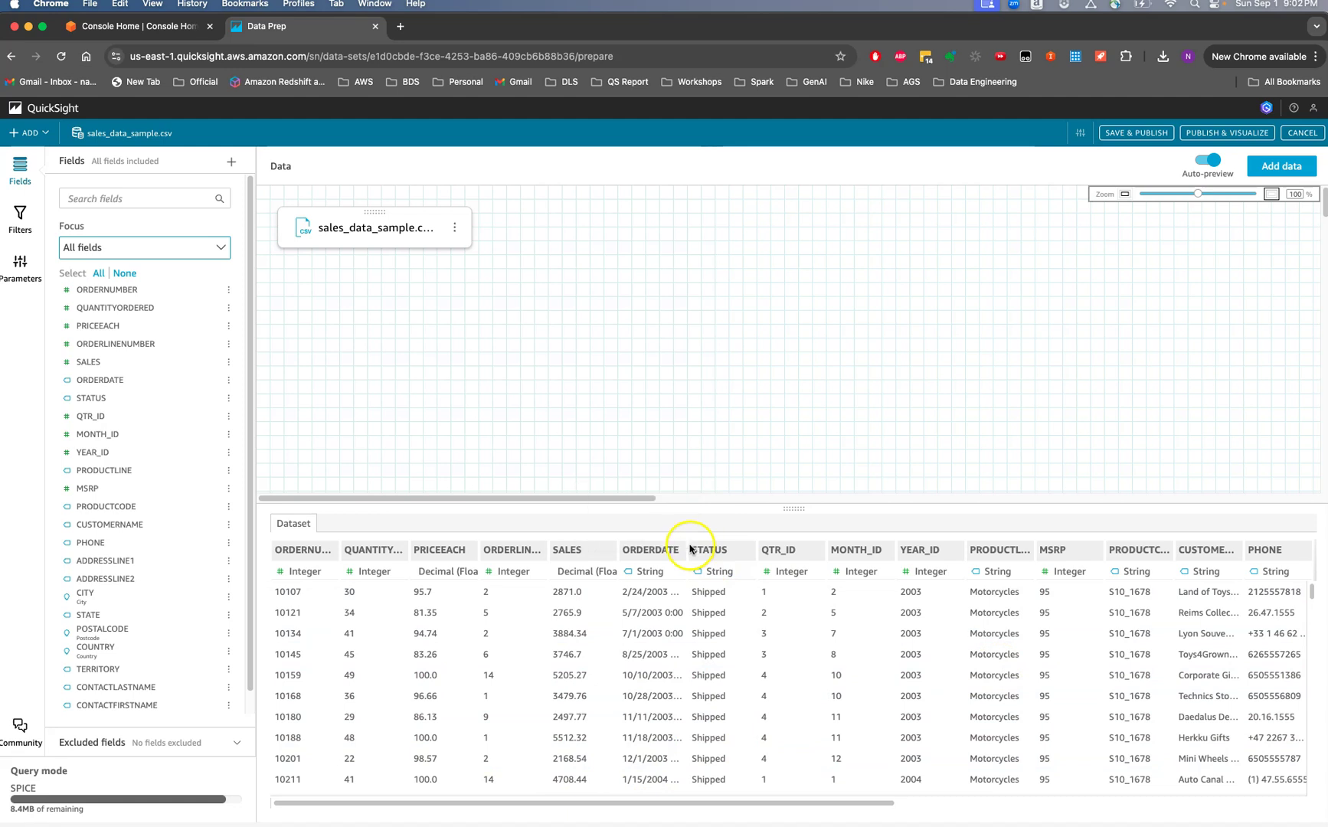
drag(689, 548, 771, 548)
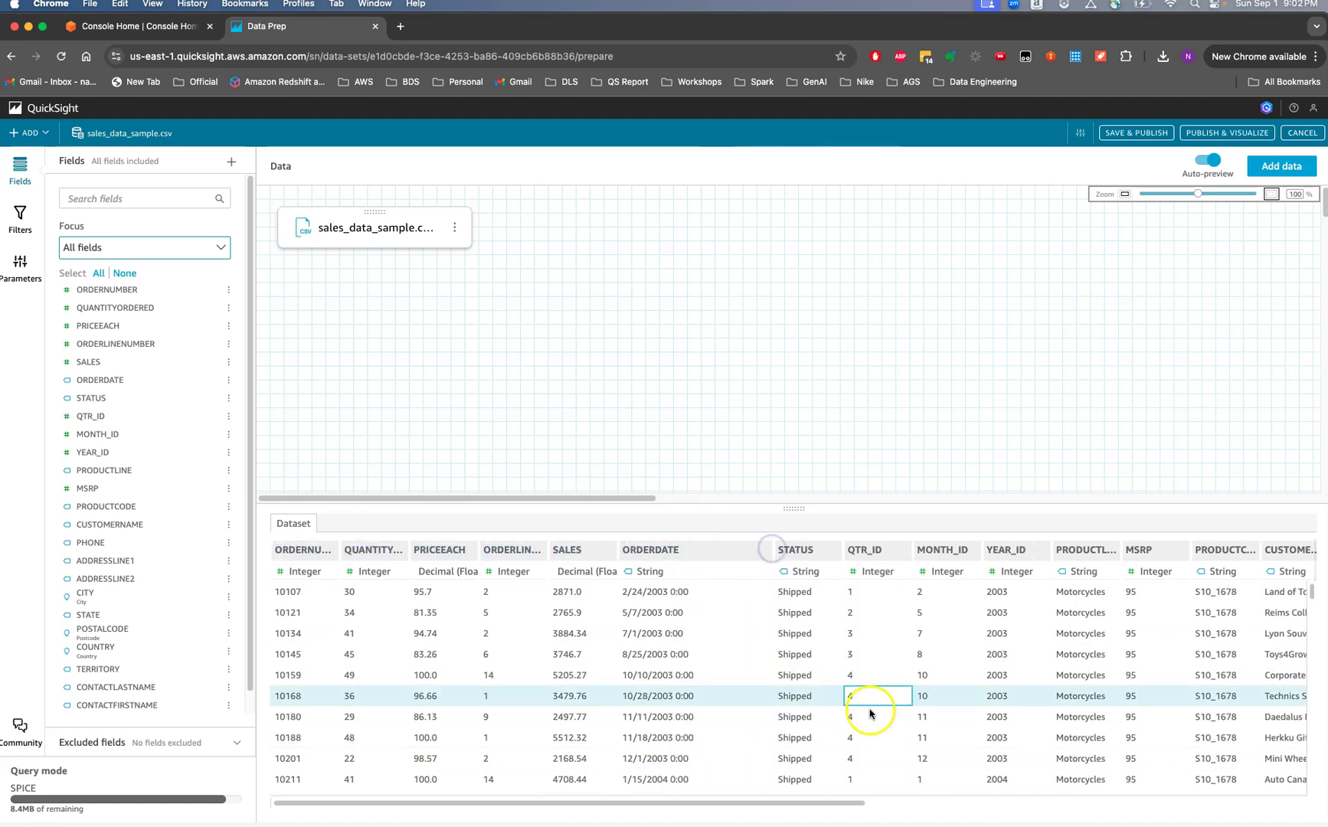
drag(840, 801, 738, 785)
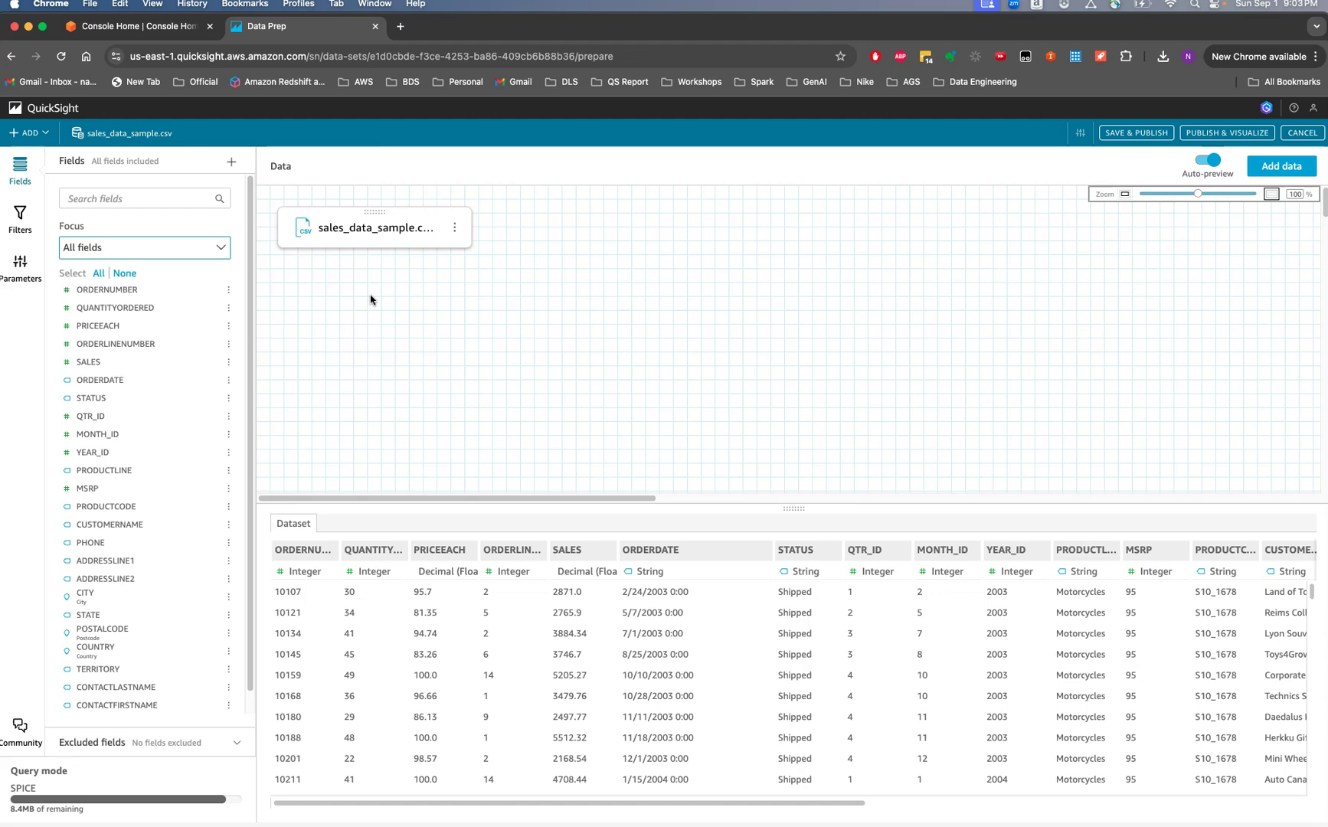
click(350, 288)
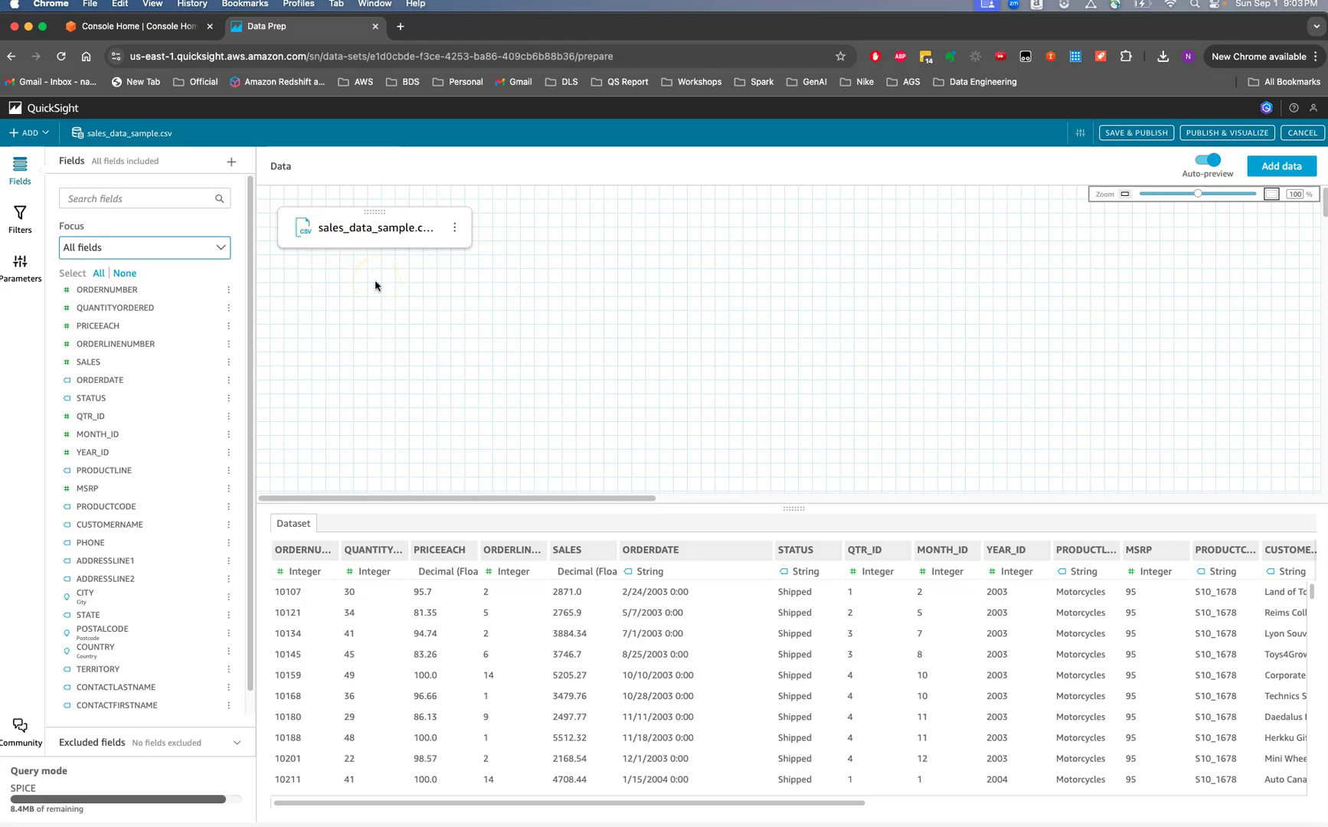
drag(354, 357, 321, 350)
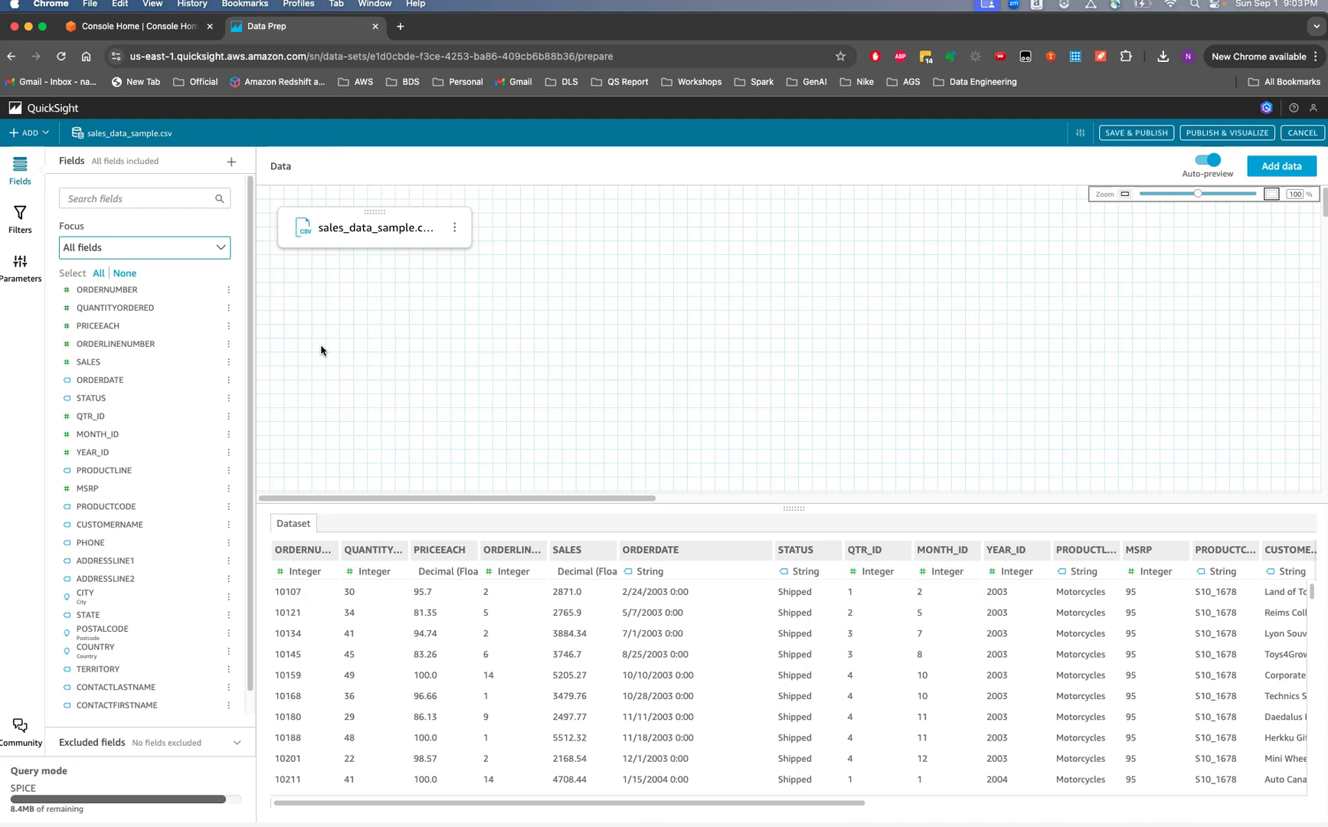
click(54, 108)
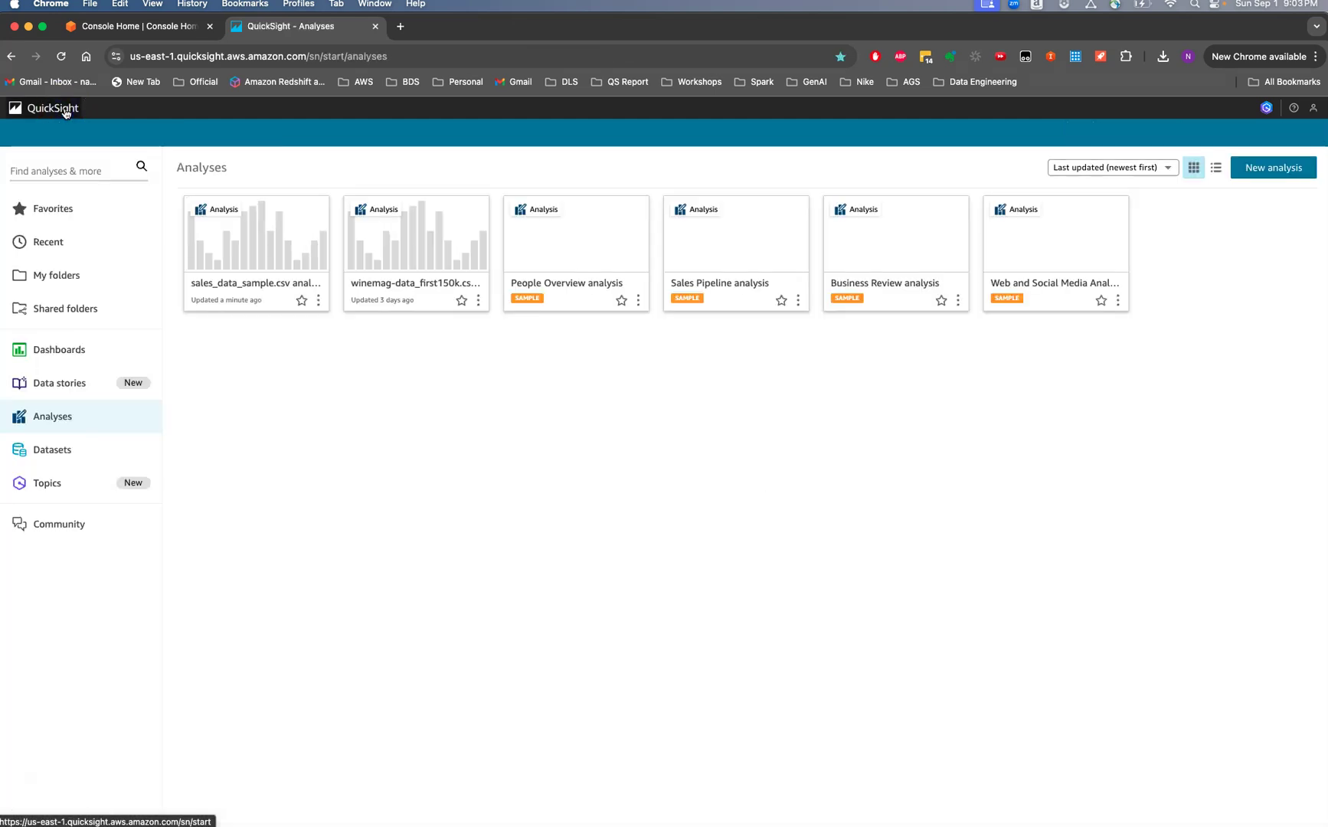
- Start a new Amazon Q topic named 'Sales Topic', reusing 'Sales Topic' as its description
click(77, 482)
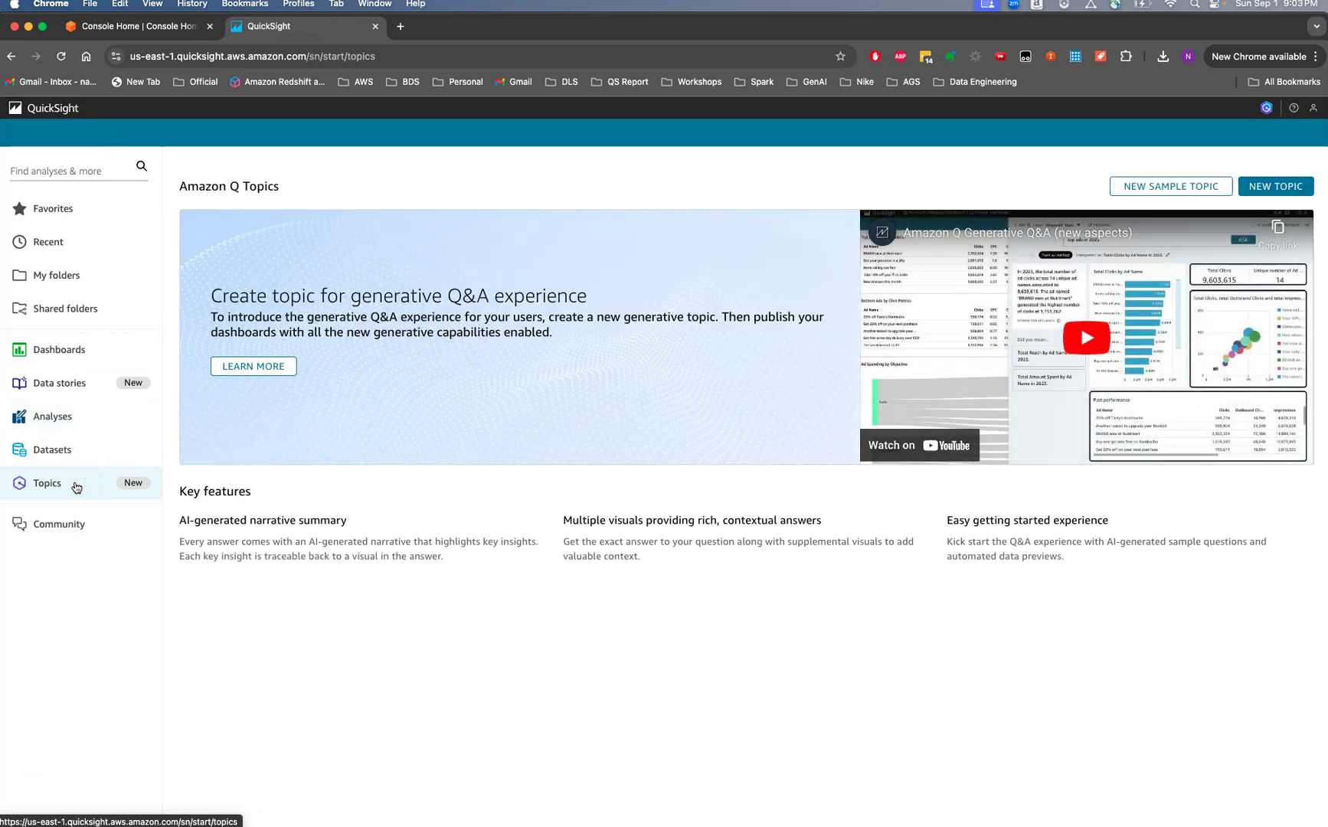
click(1258, 187)
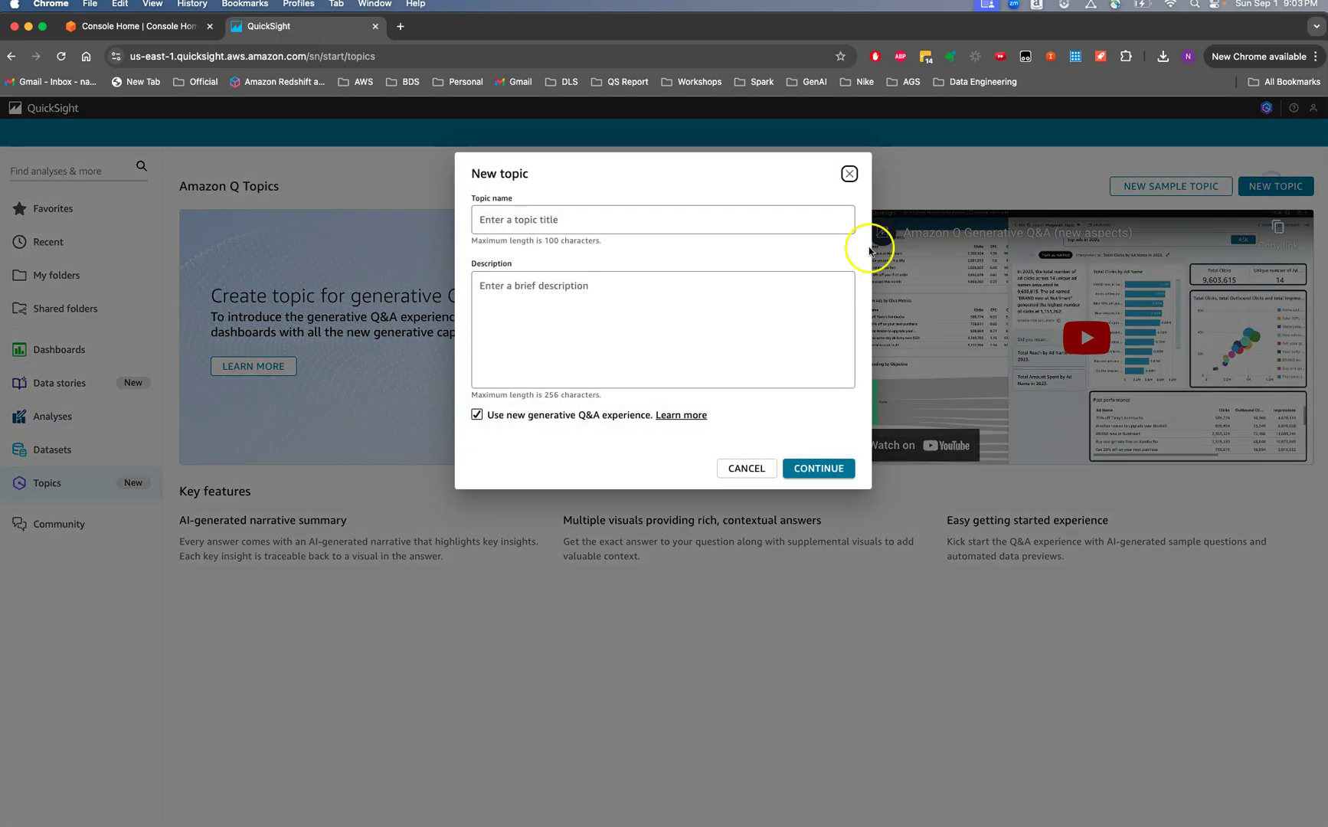
click(665, 215)
text(S)
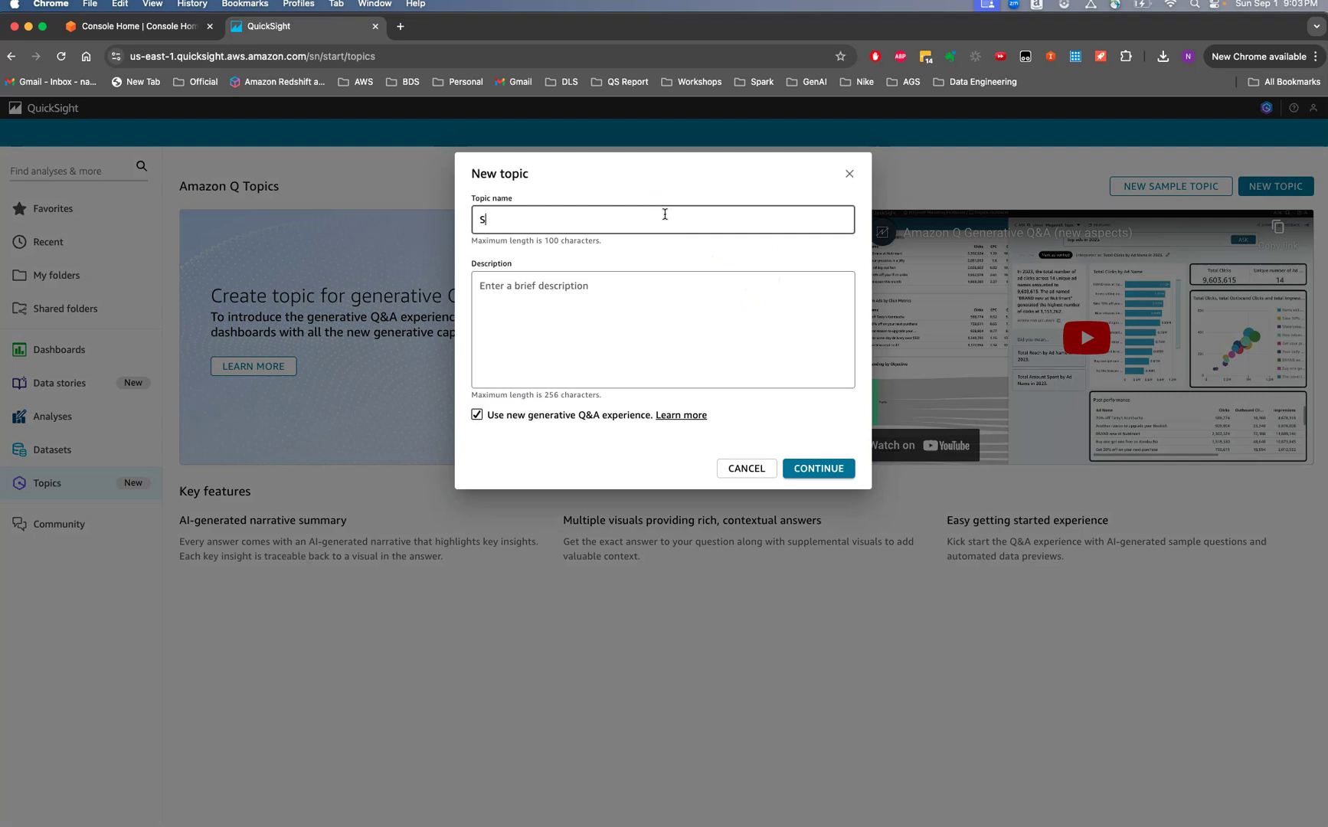
text(ales Items)
key(BackSpace)
key(BackSpace)
key(BackSpace)
key(BackSpace)
key(BackSpace)
text(Topic)
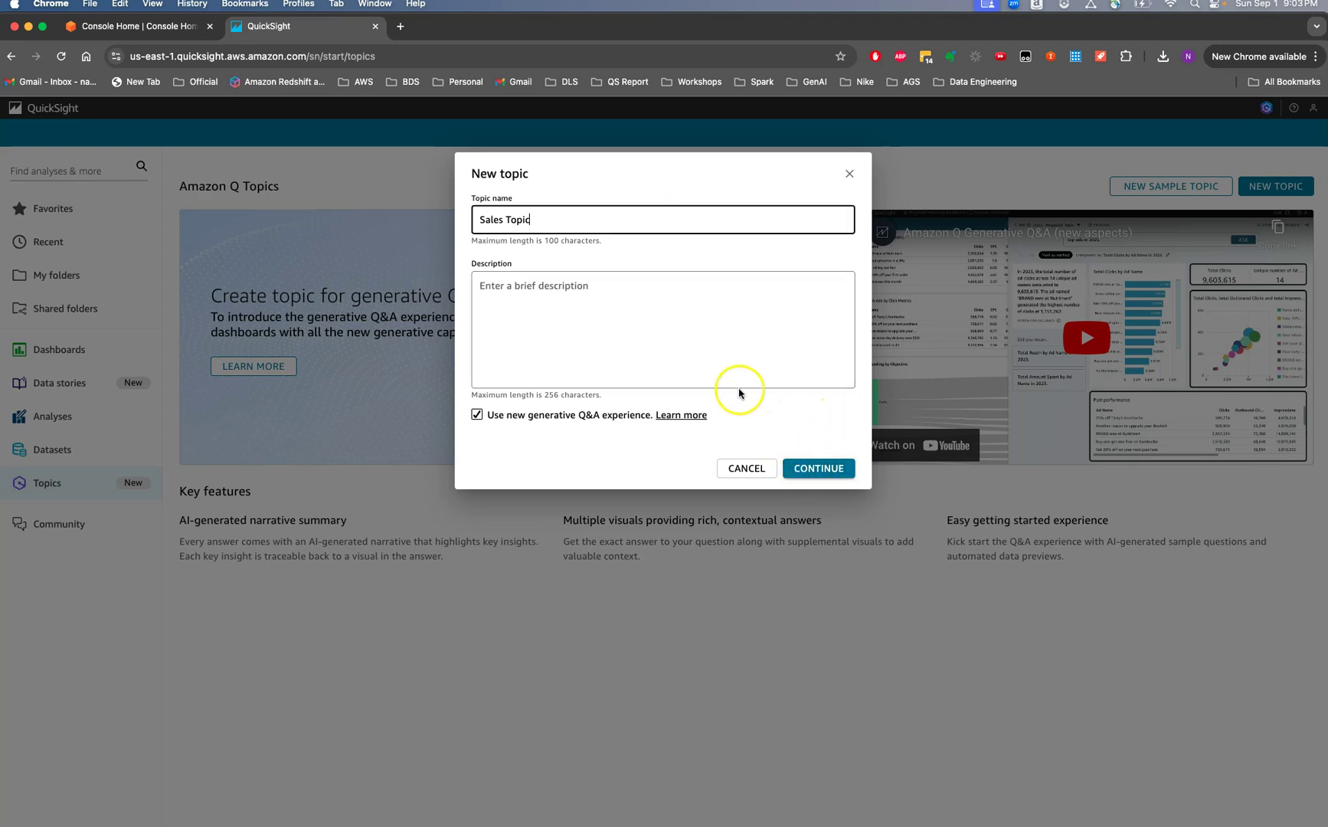
drag(540, 216, 459, 219)
key(super+c)
click(527, 290)
key(super+v)
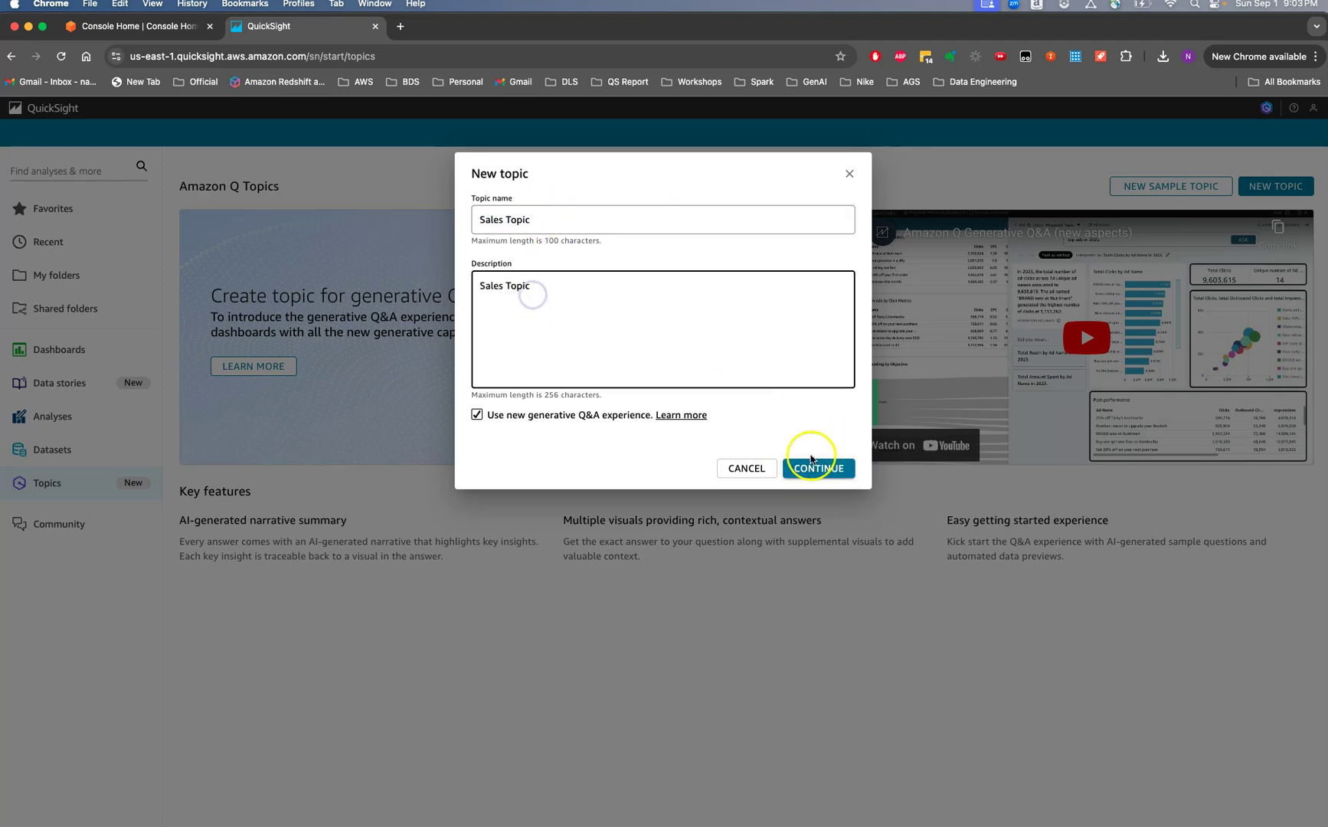
- Choose sales_data_sample.csv as the topic's dataset and create the topic
click(816, 468)
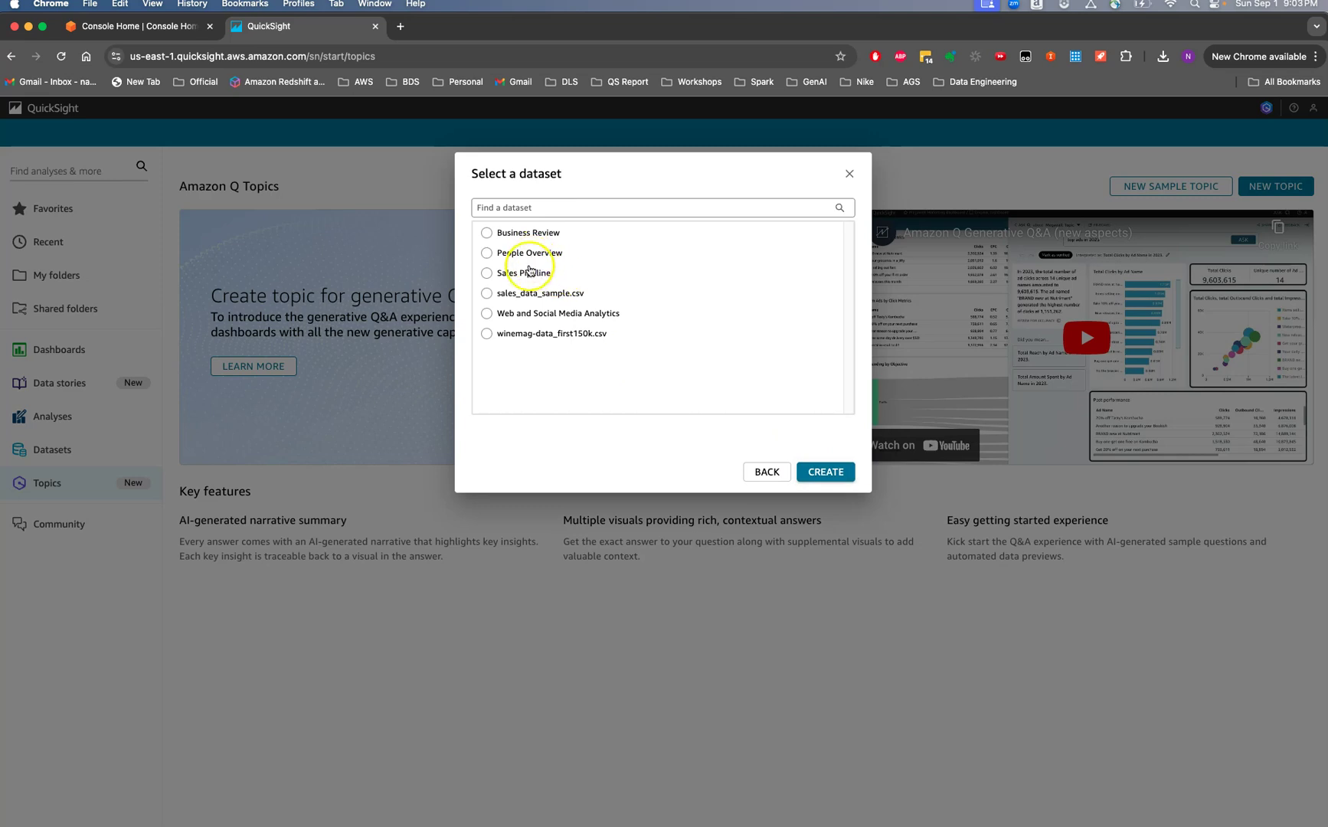
click(487, 294)
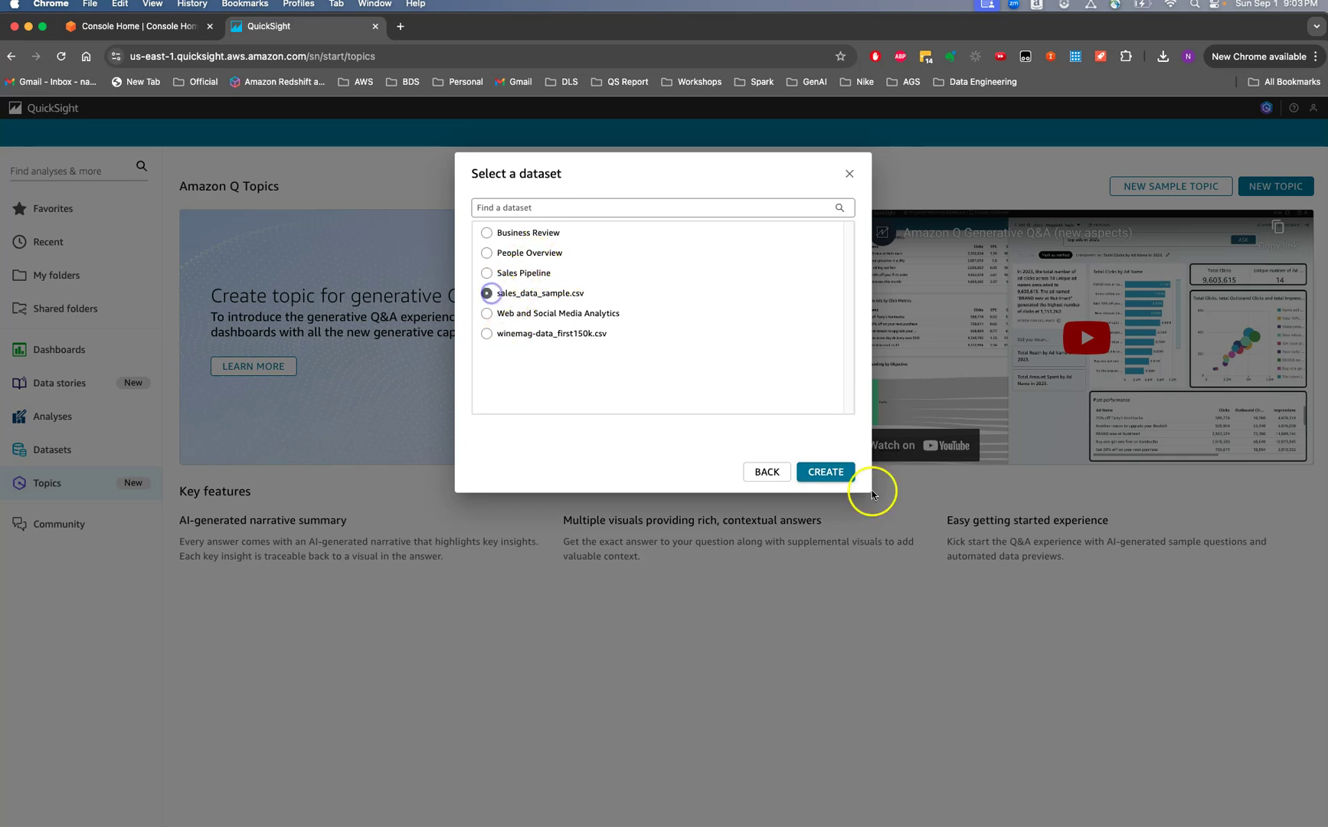
click(826, 472)
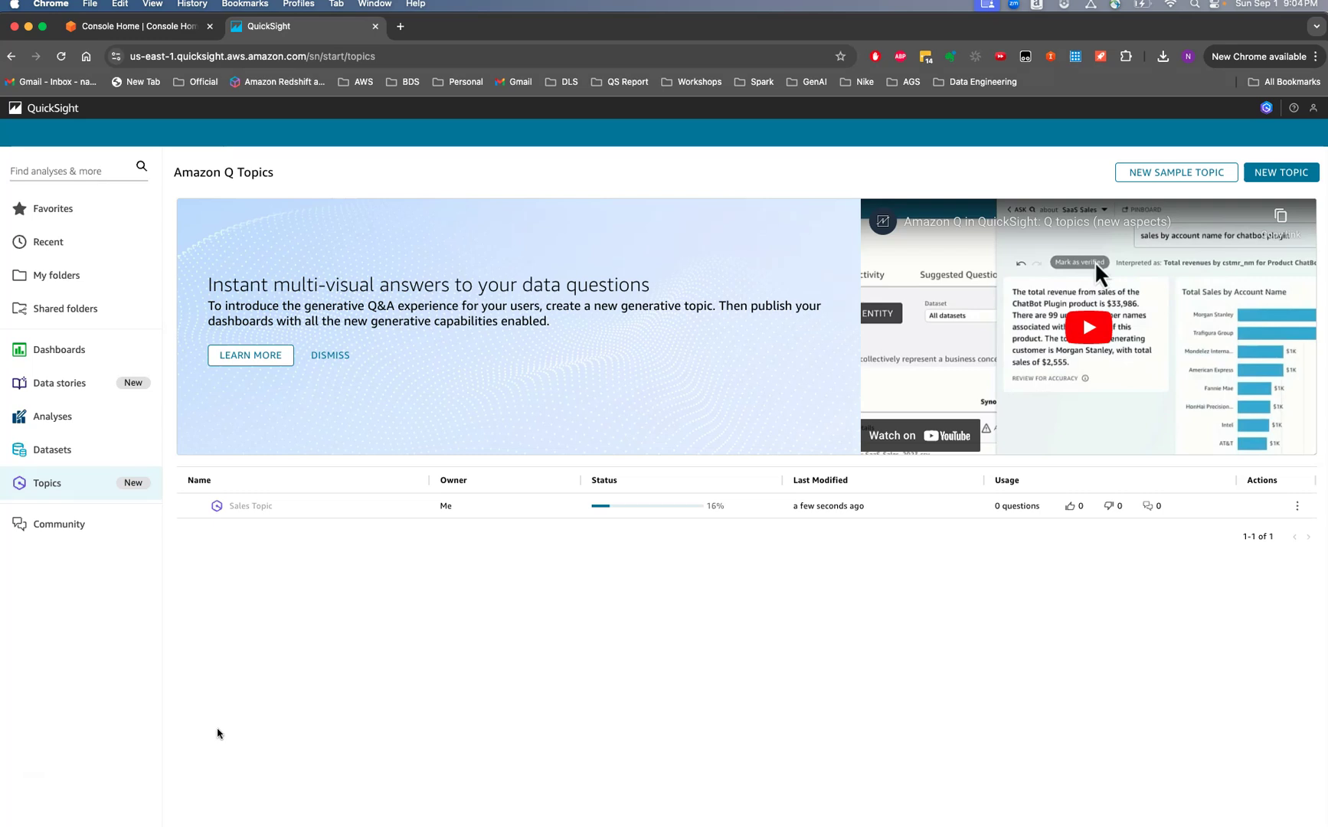
- Wait until Sales Topic finishes creating and shows as refreshed in the Topics list
click(181, 733)
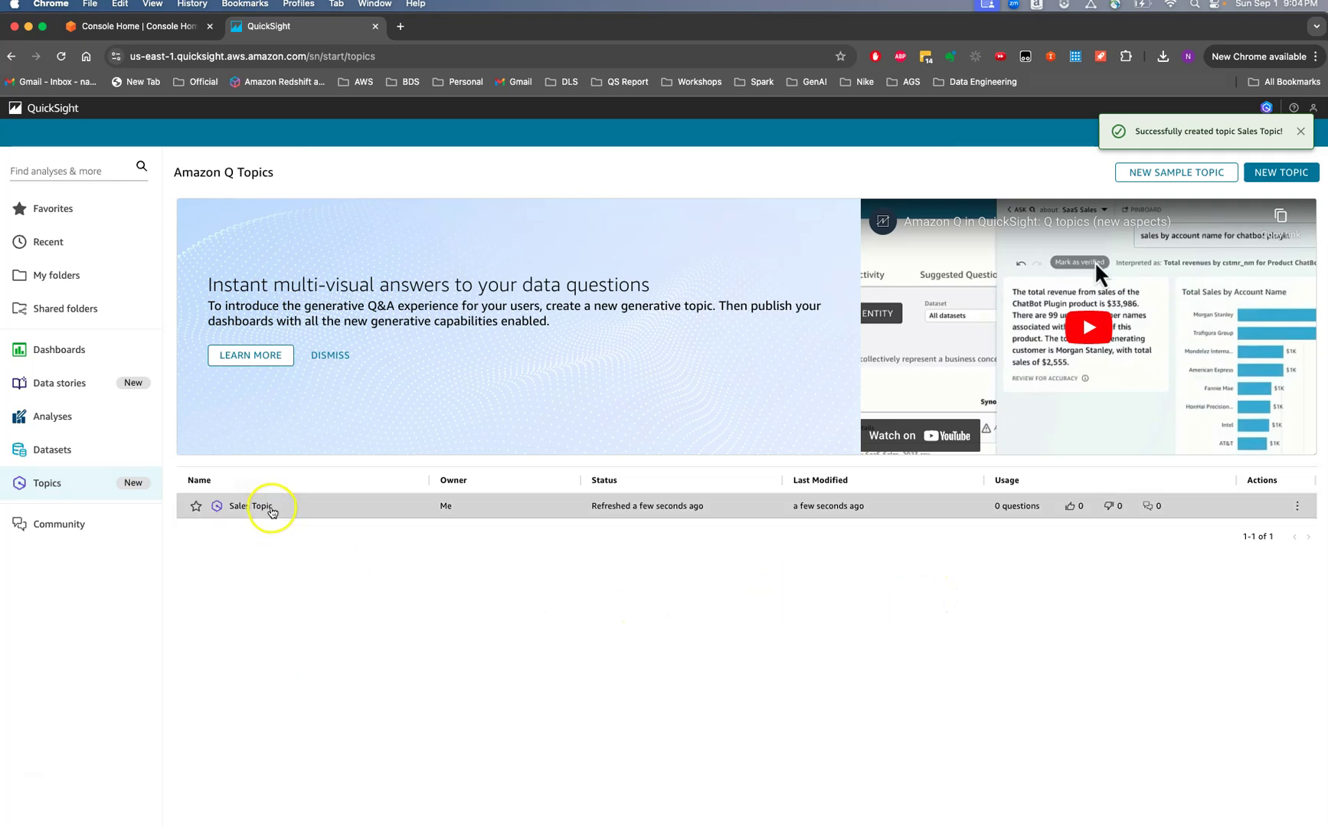
- Open Sales Topic and start its review to bring up the Data Fields list
click(270, 506)
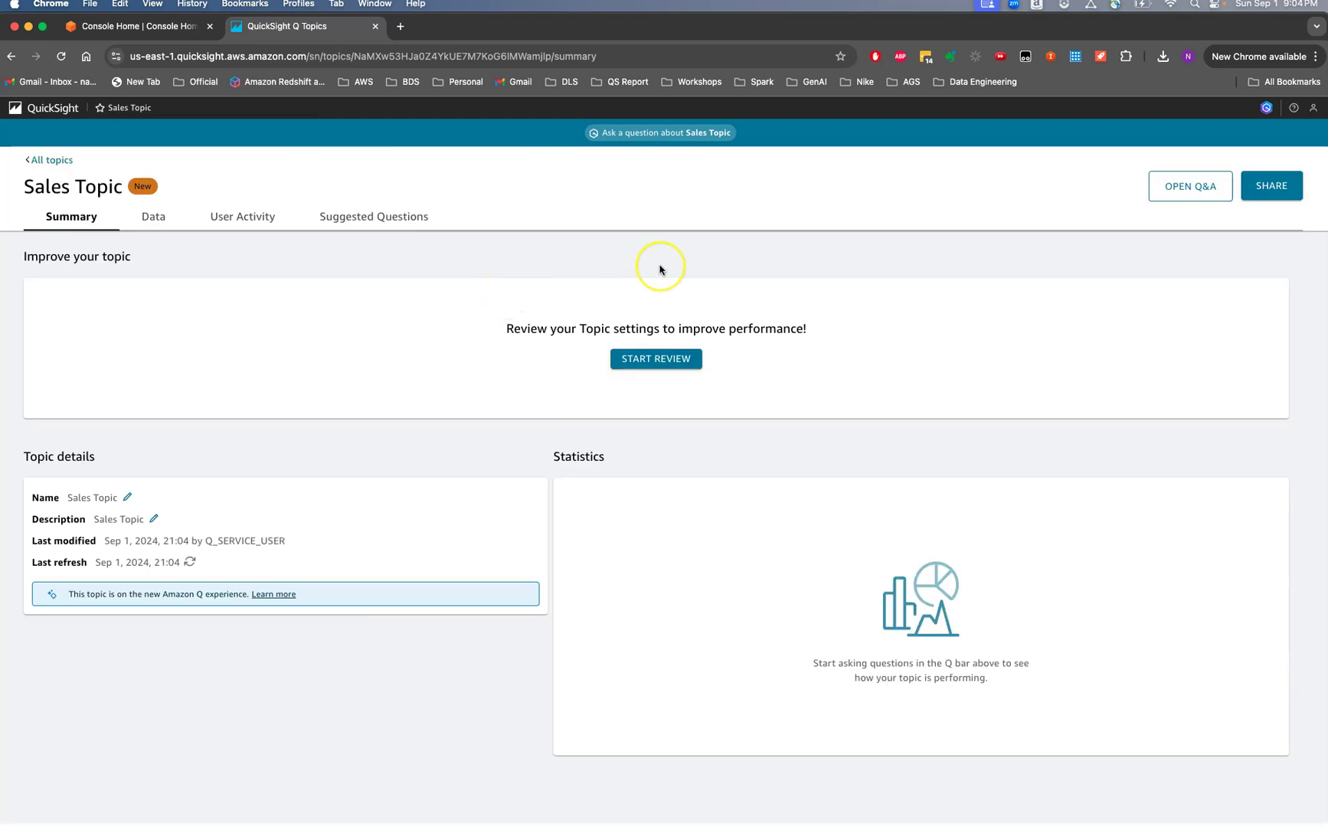
click(669, 359)
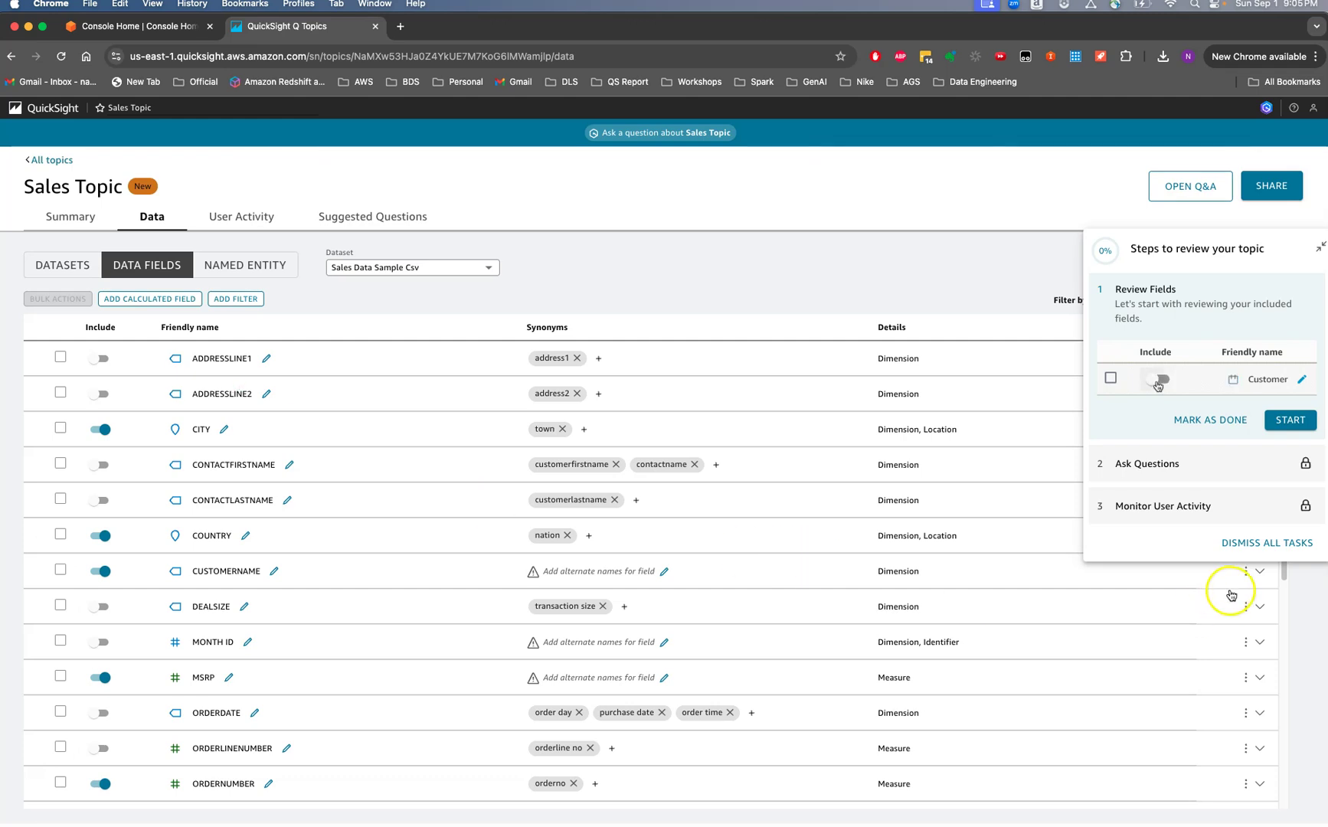
drag(1284, 569, 1249, 493)
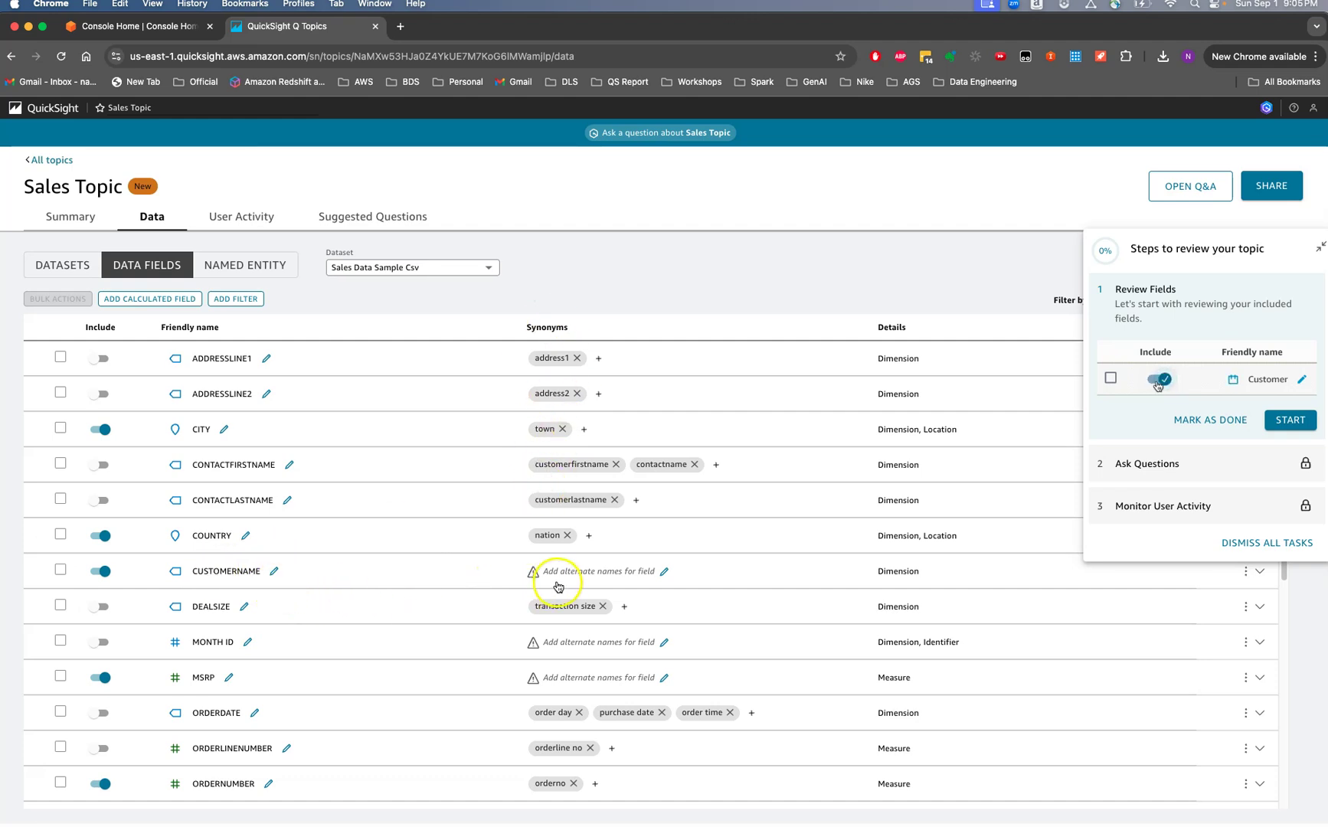
- Add the synonyms 'customer' and 'customer name' to the CUSTOMERNAME field
click(582, 573)
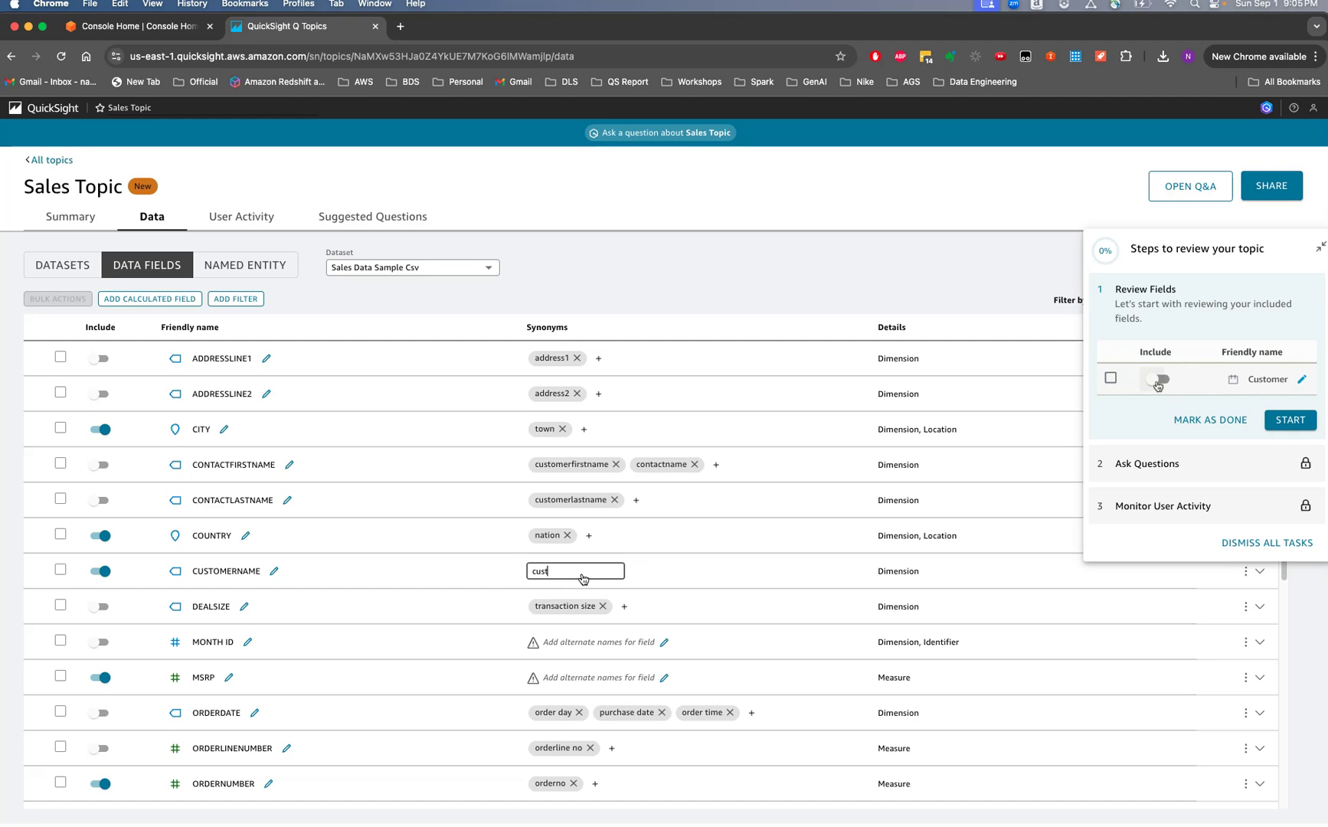
key(Return)
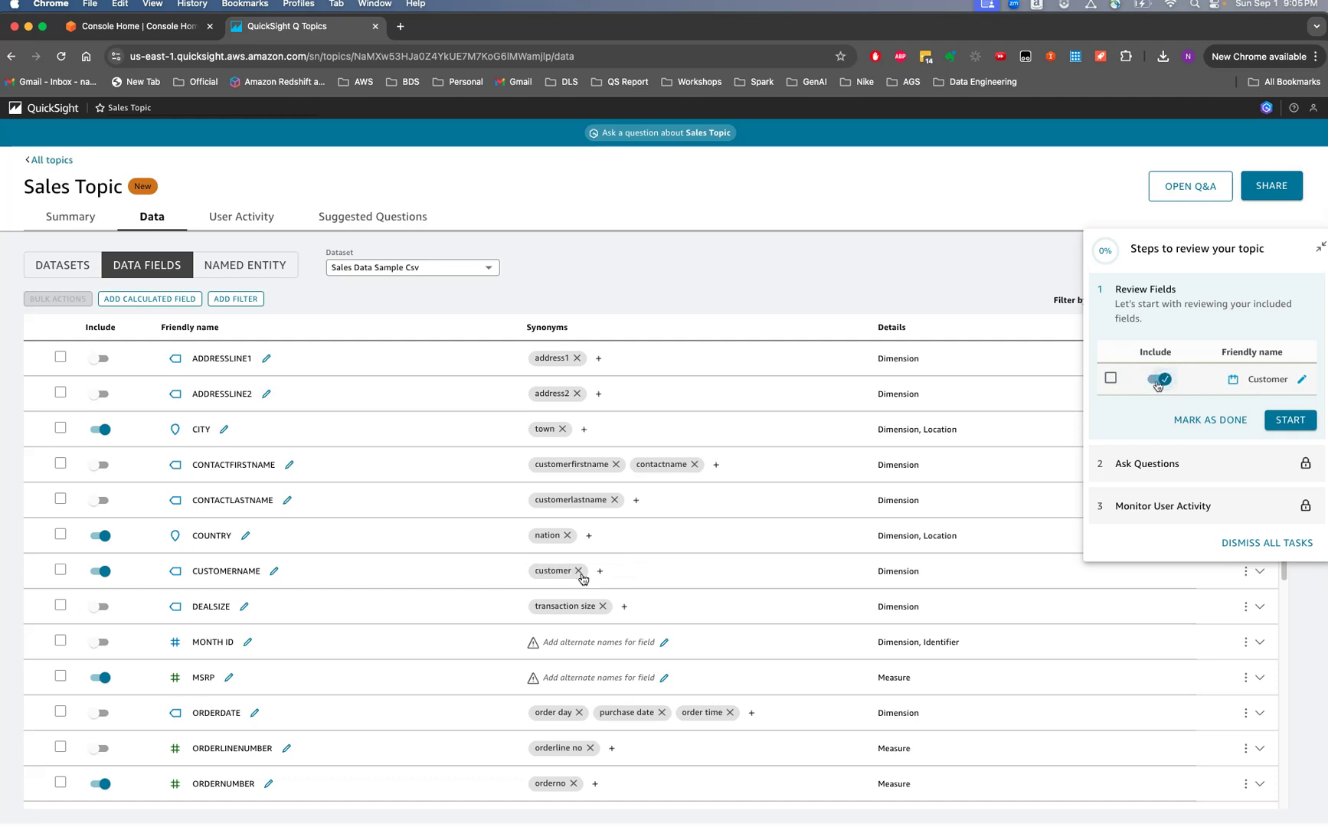
click(602, 575)
text(cus)
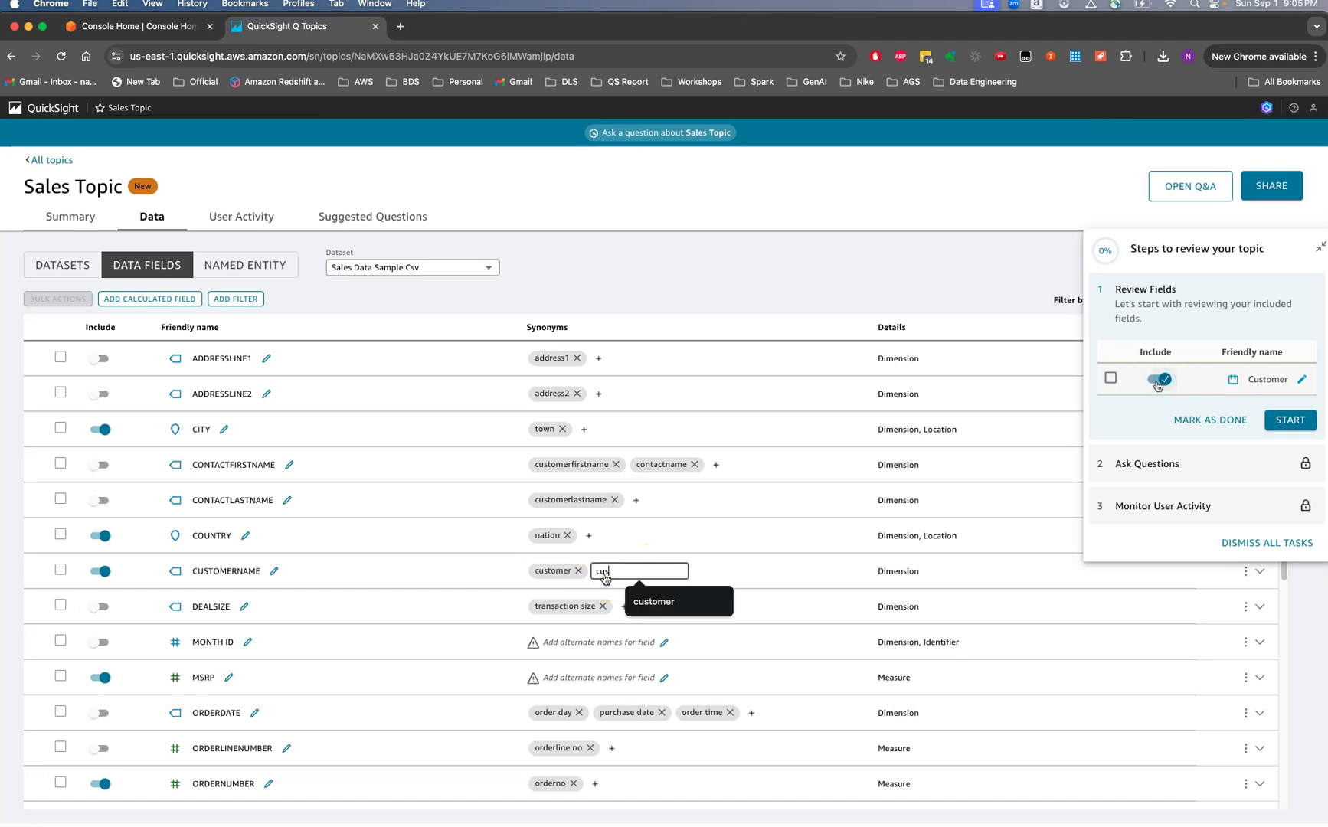
text(tomer )
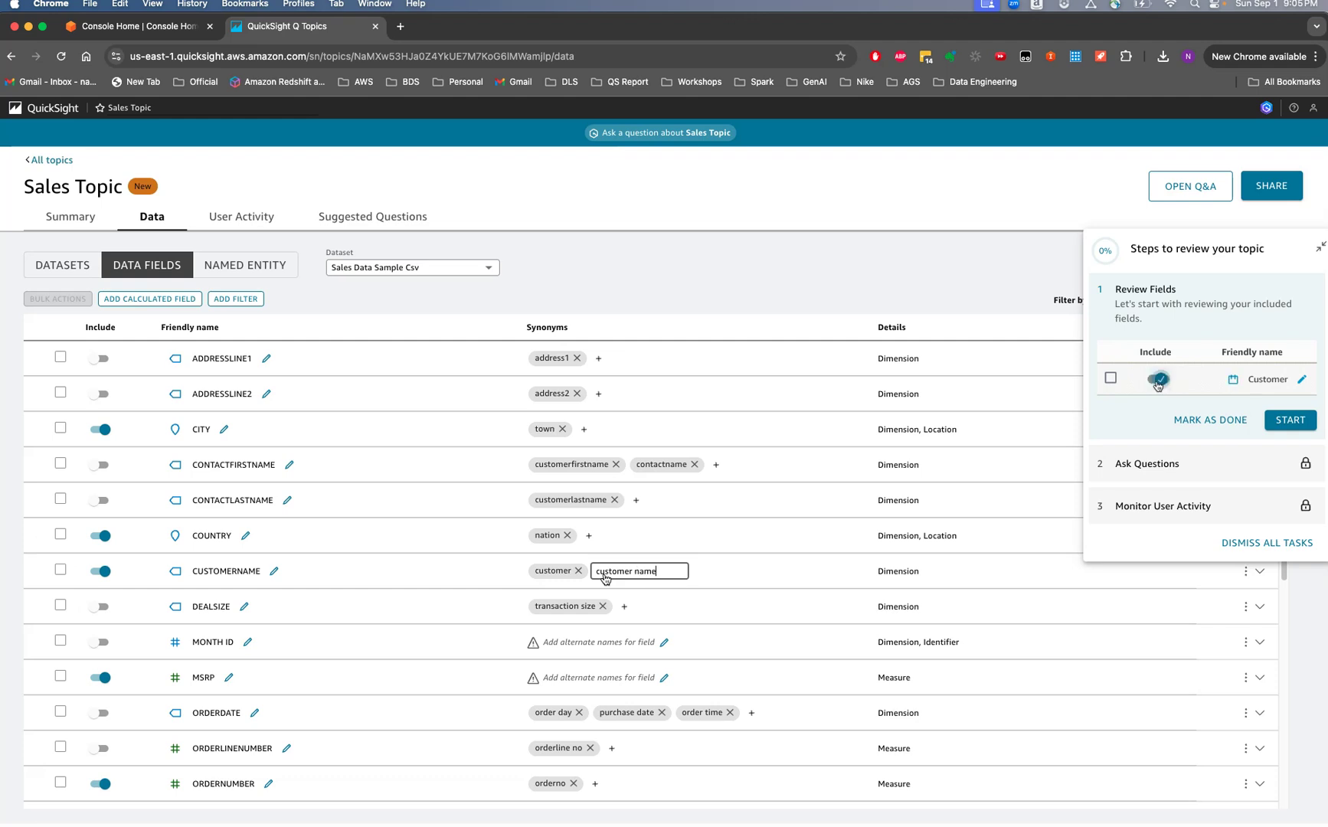
text(name)
key(Return)
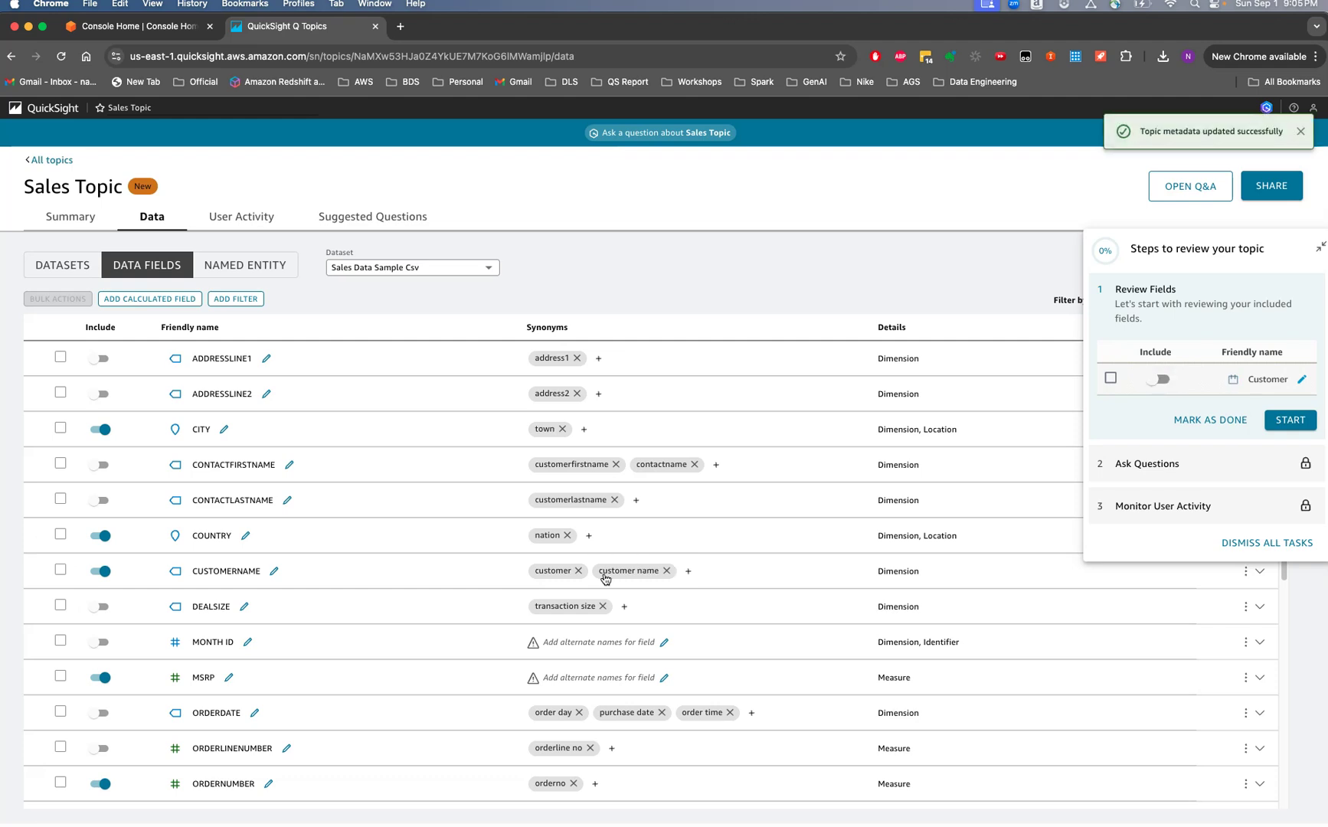
click(689, 573)
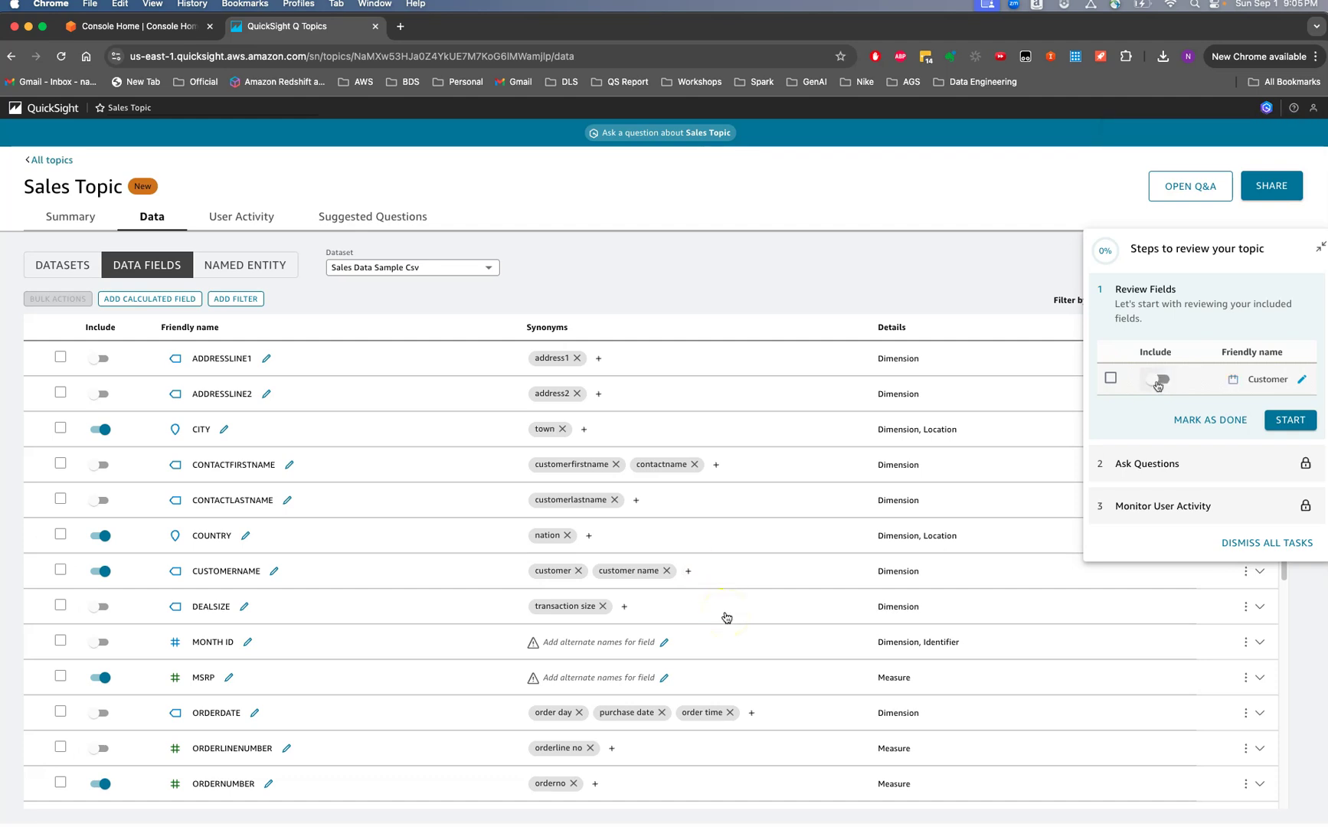
mouse_move(1277, 565)
mouse_down()
mouse_move(1284, 616)
mouse_move(1266, 563)
mouse_up()
drag(1285, 576, 1268, 406)
- Inspect ADDRESSLINE1's role, aggregation and semantic type options, keeping Dimension and changing nothing
click(1317, 258)
click(1259, 359)
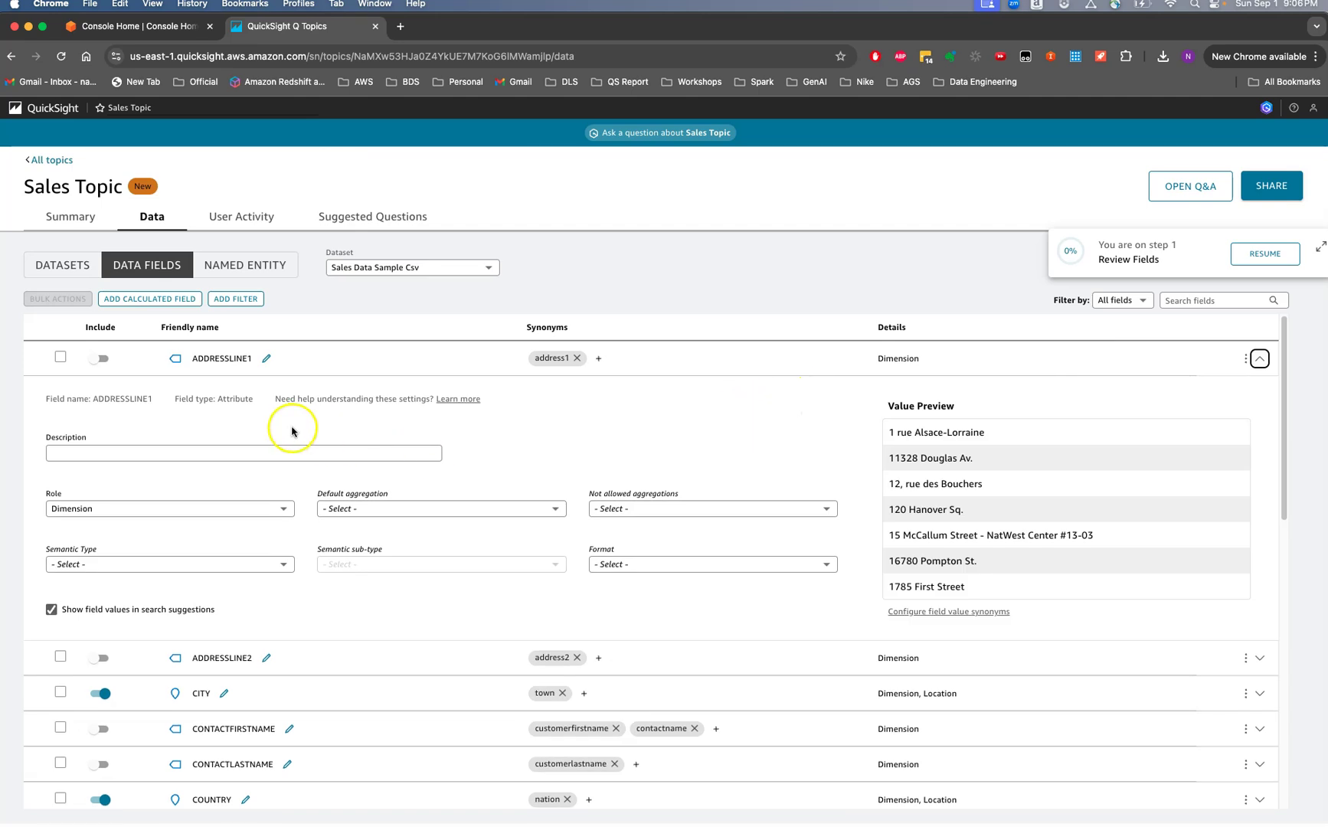
click(211, 457)
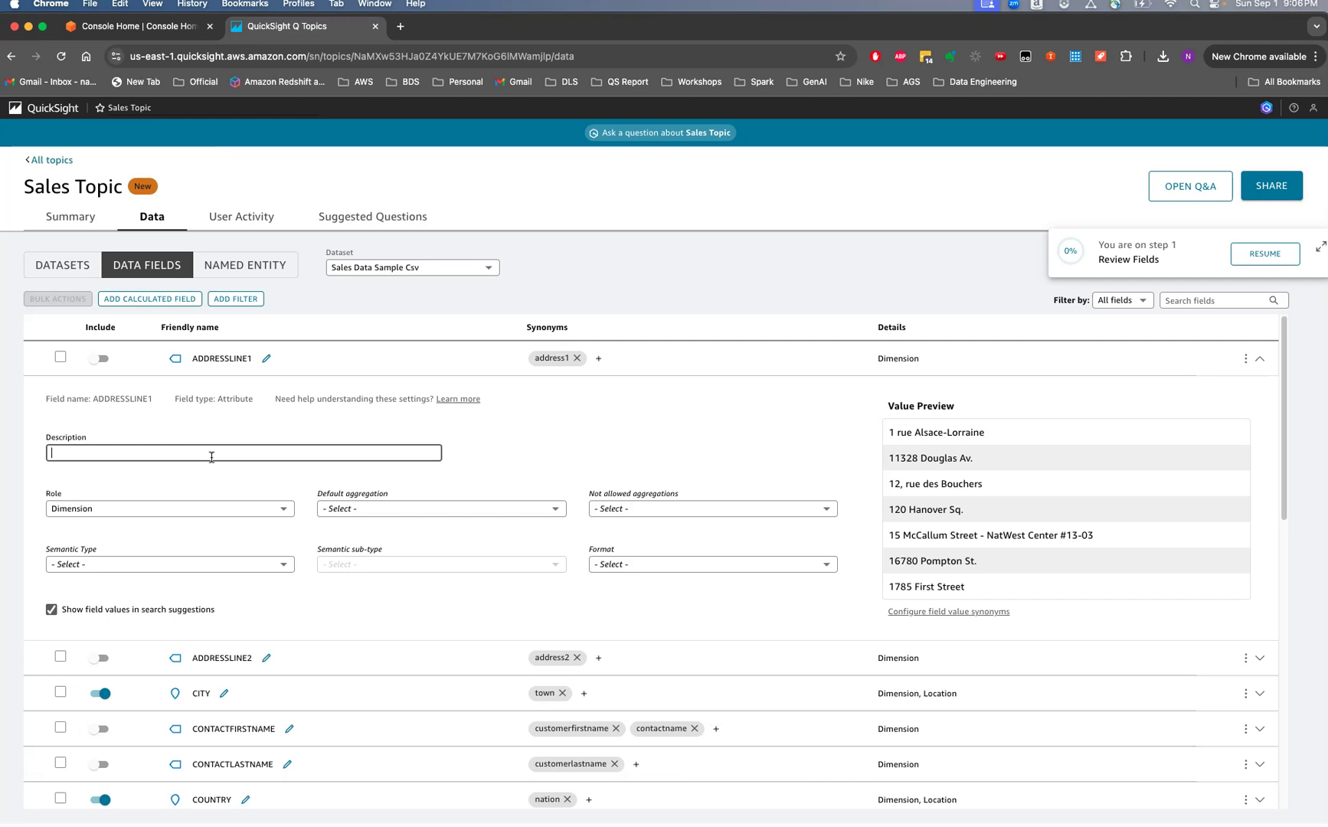
click(180, 508)
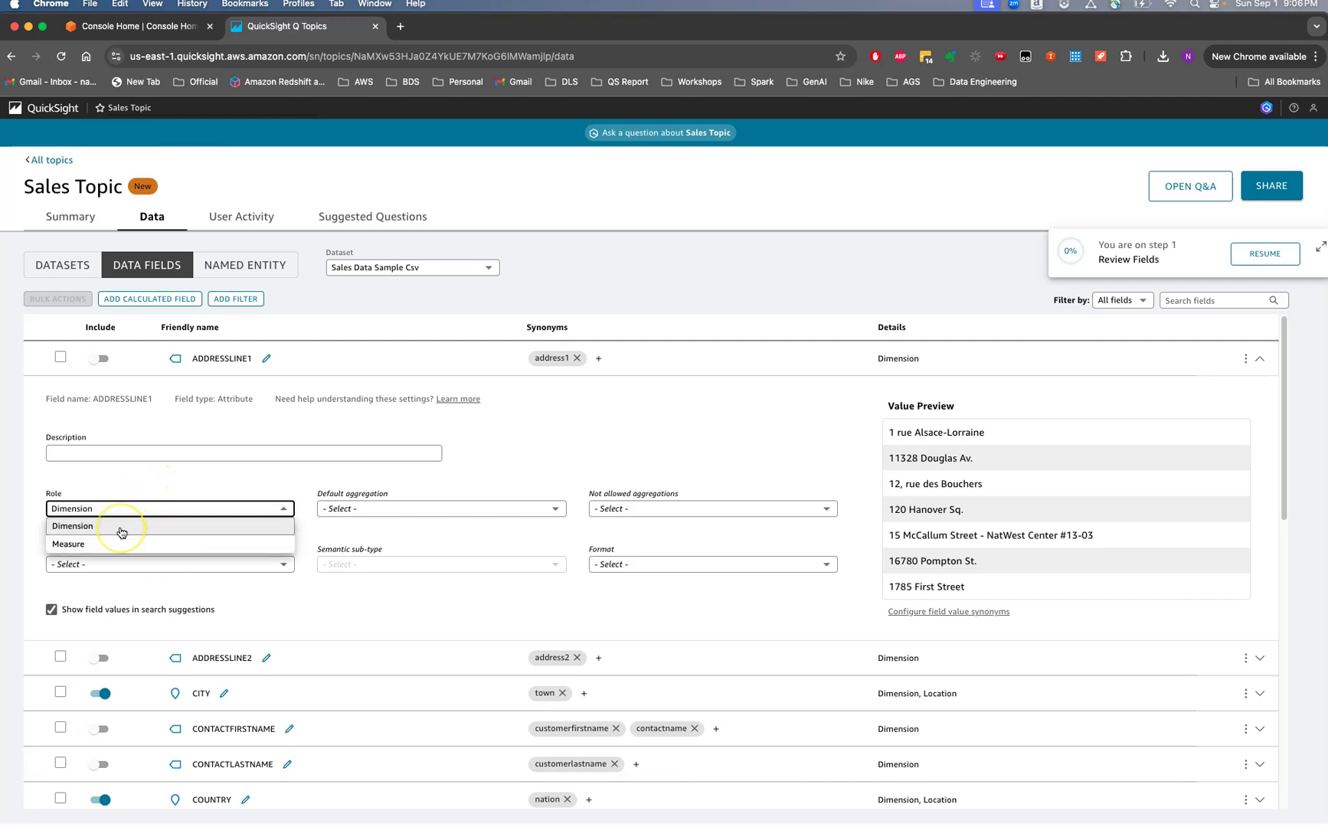
click(213, 504)
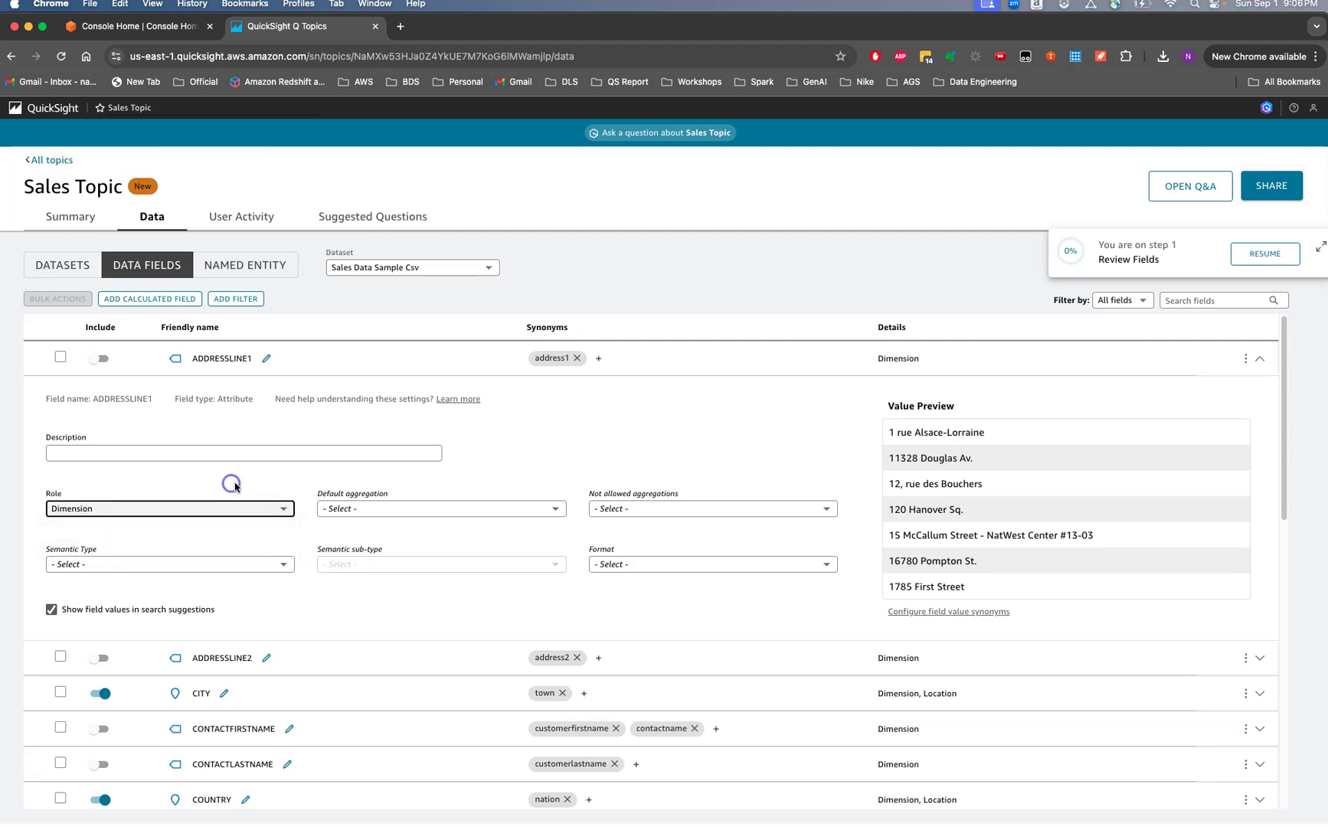
click(346, 509)
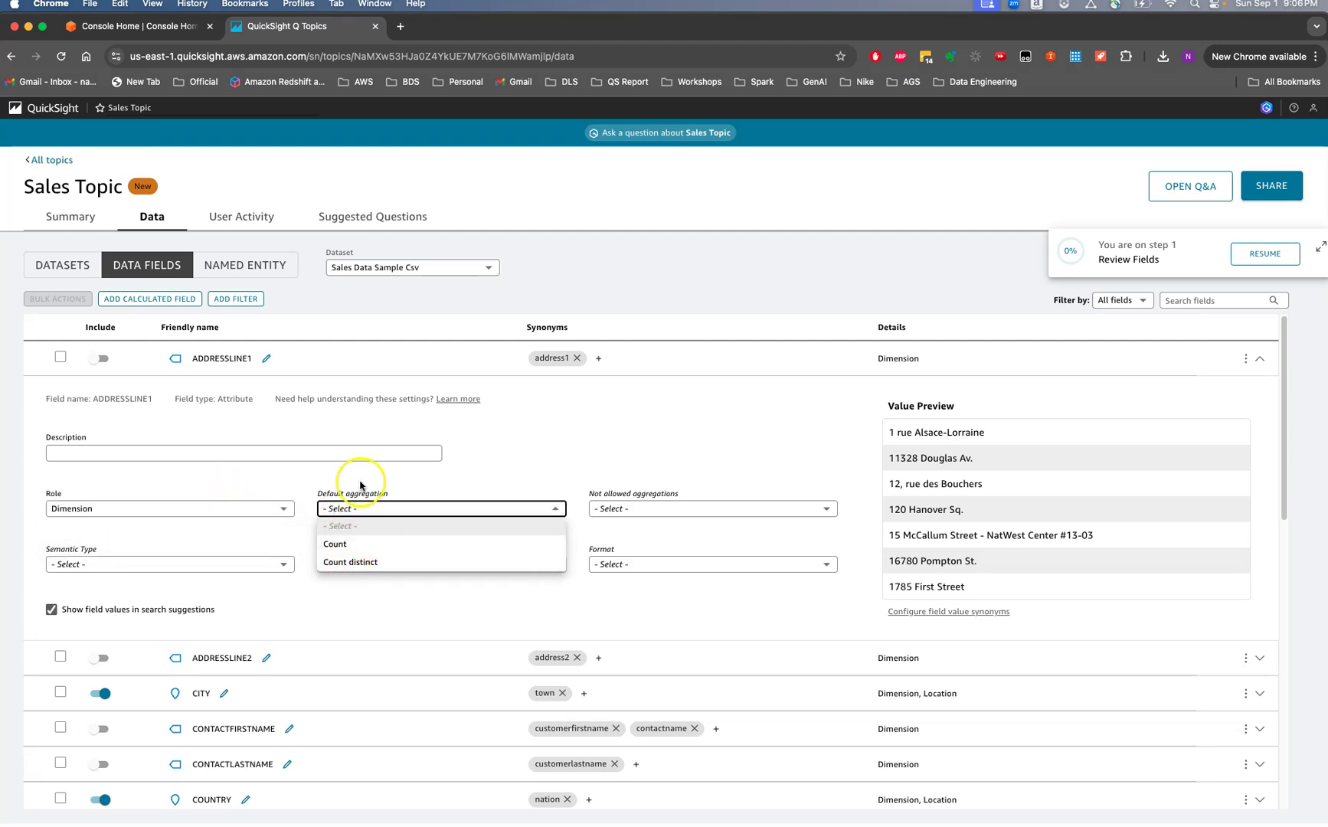
click(358, 452)
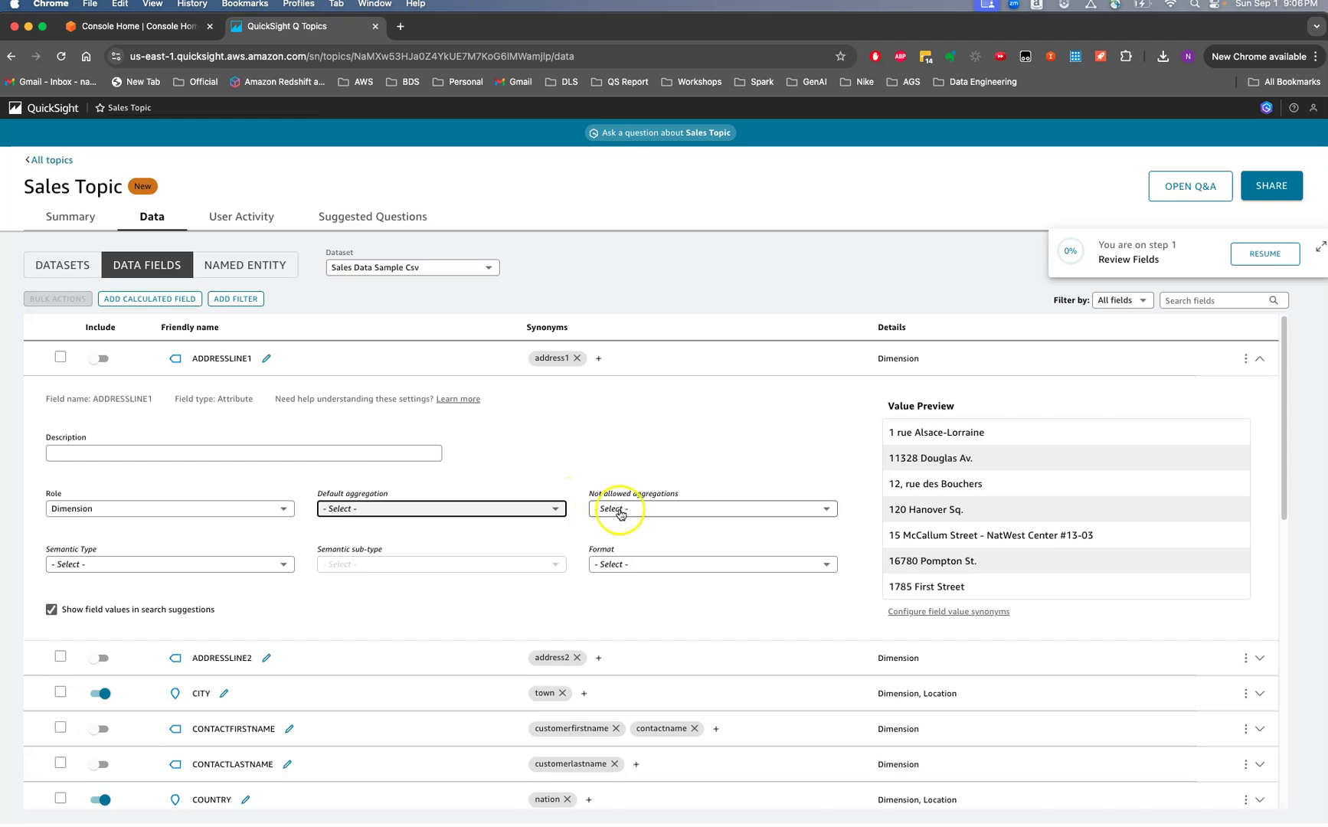
click(660, 510)
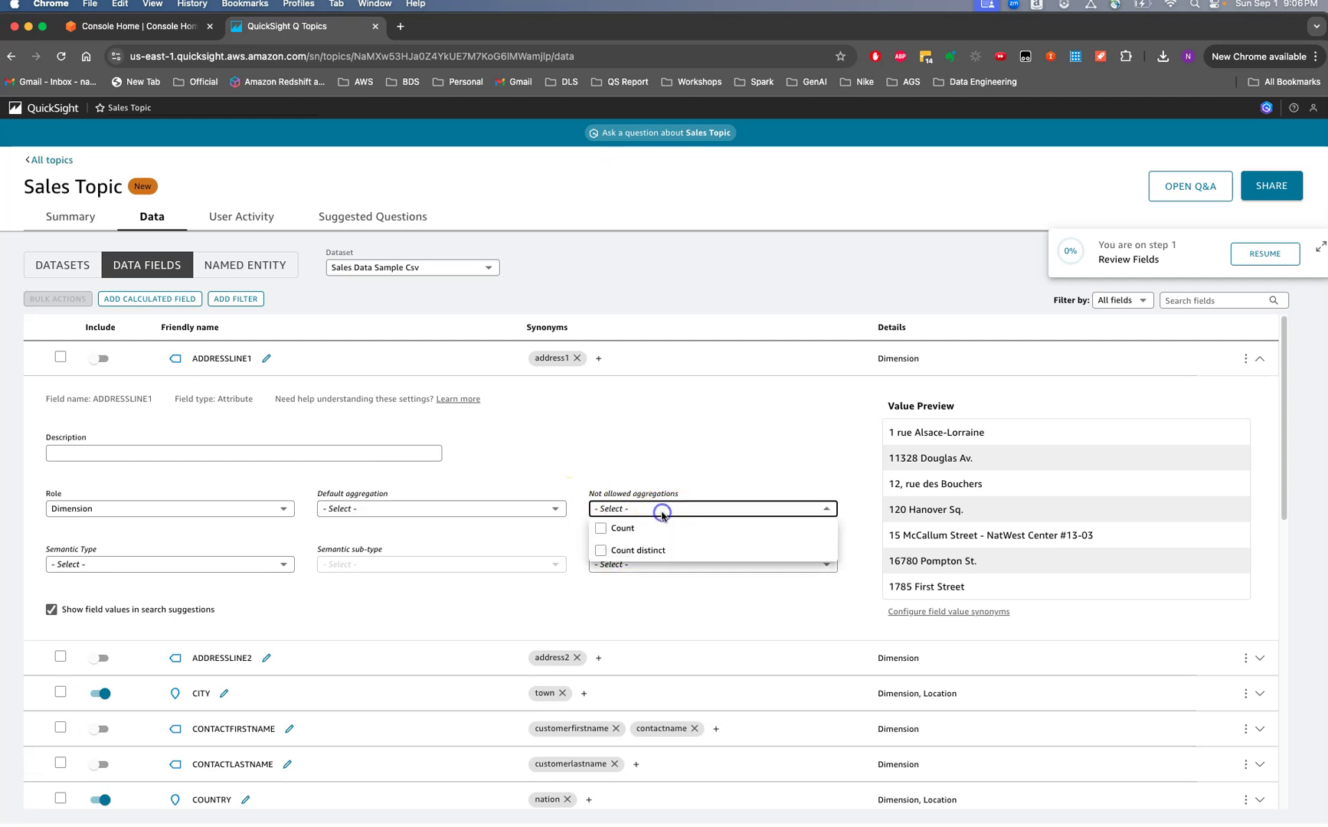
click(632, 471)
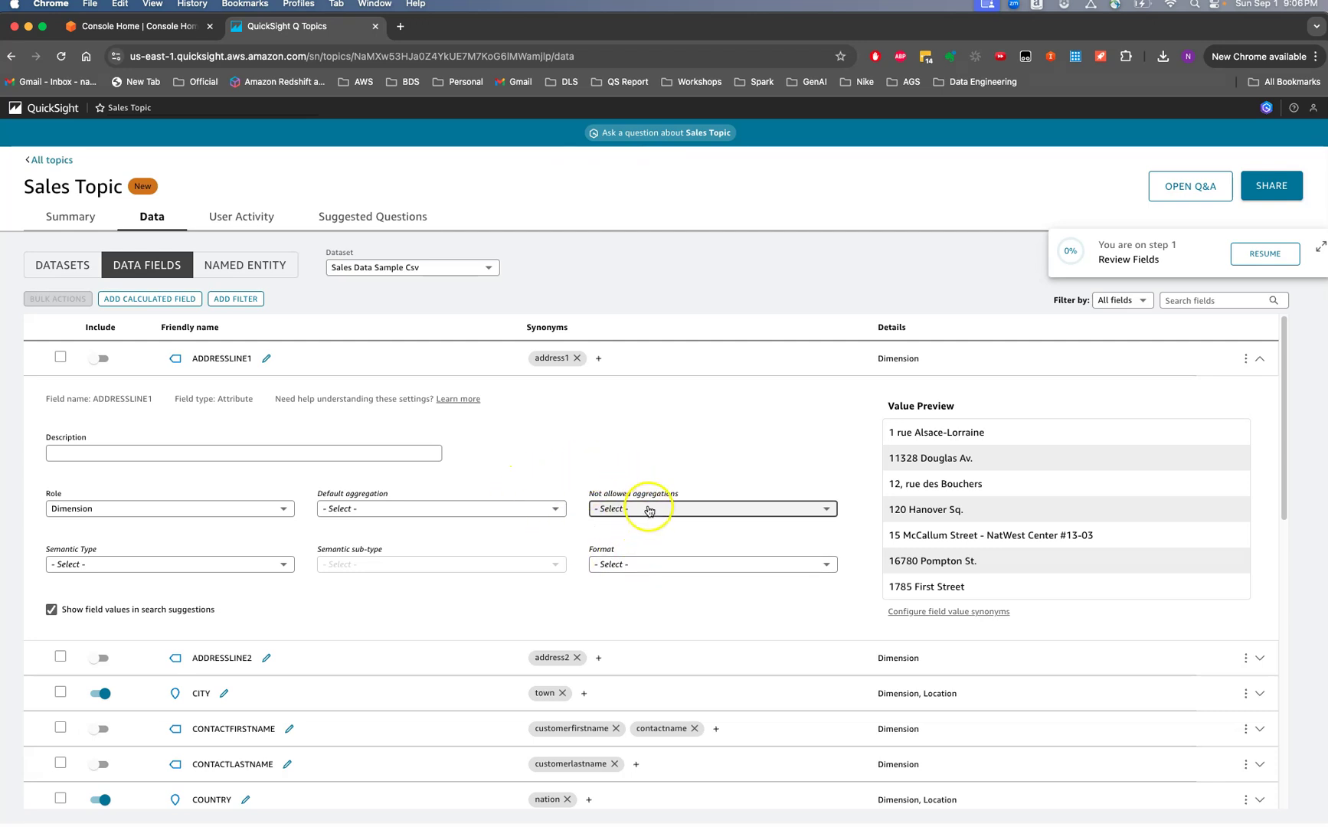
click(237, 563)
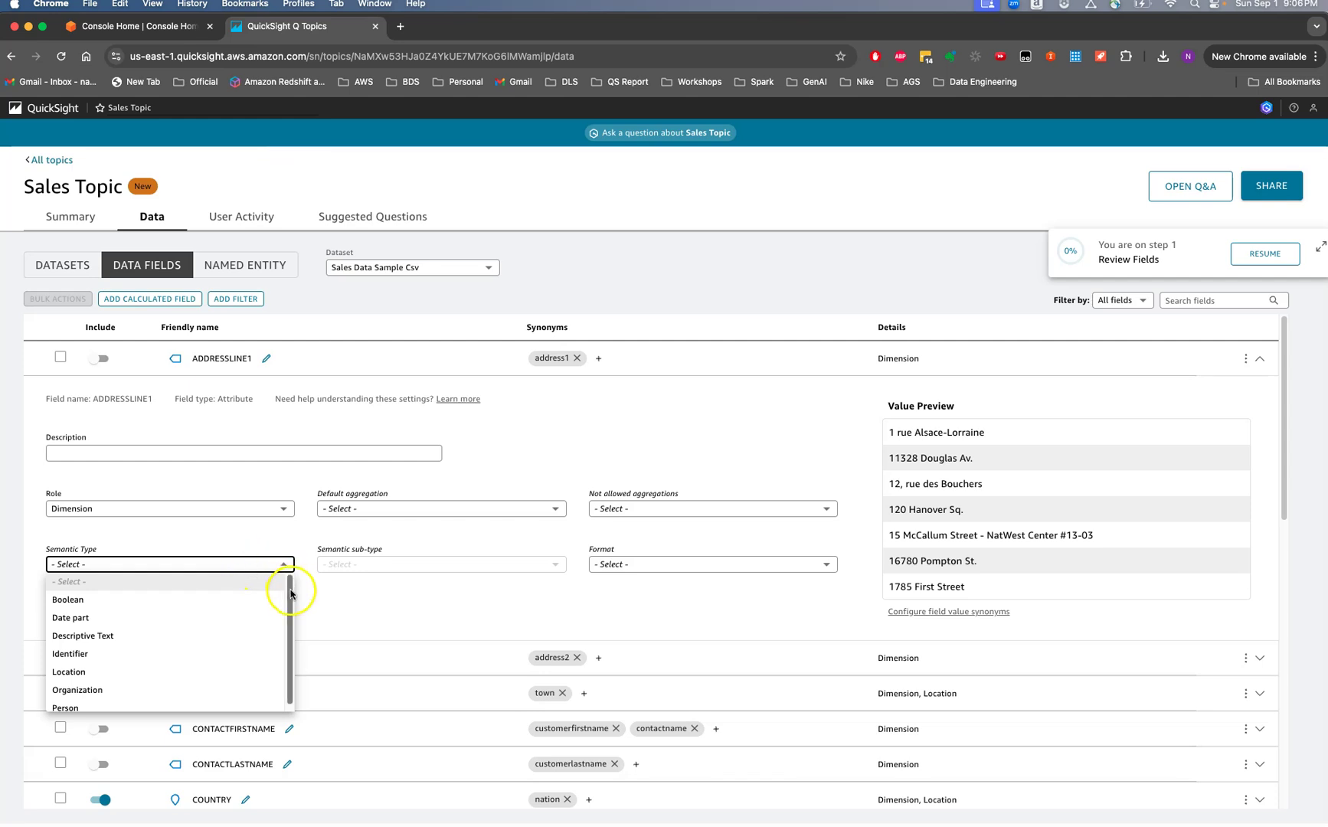
click(280, 537)
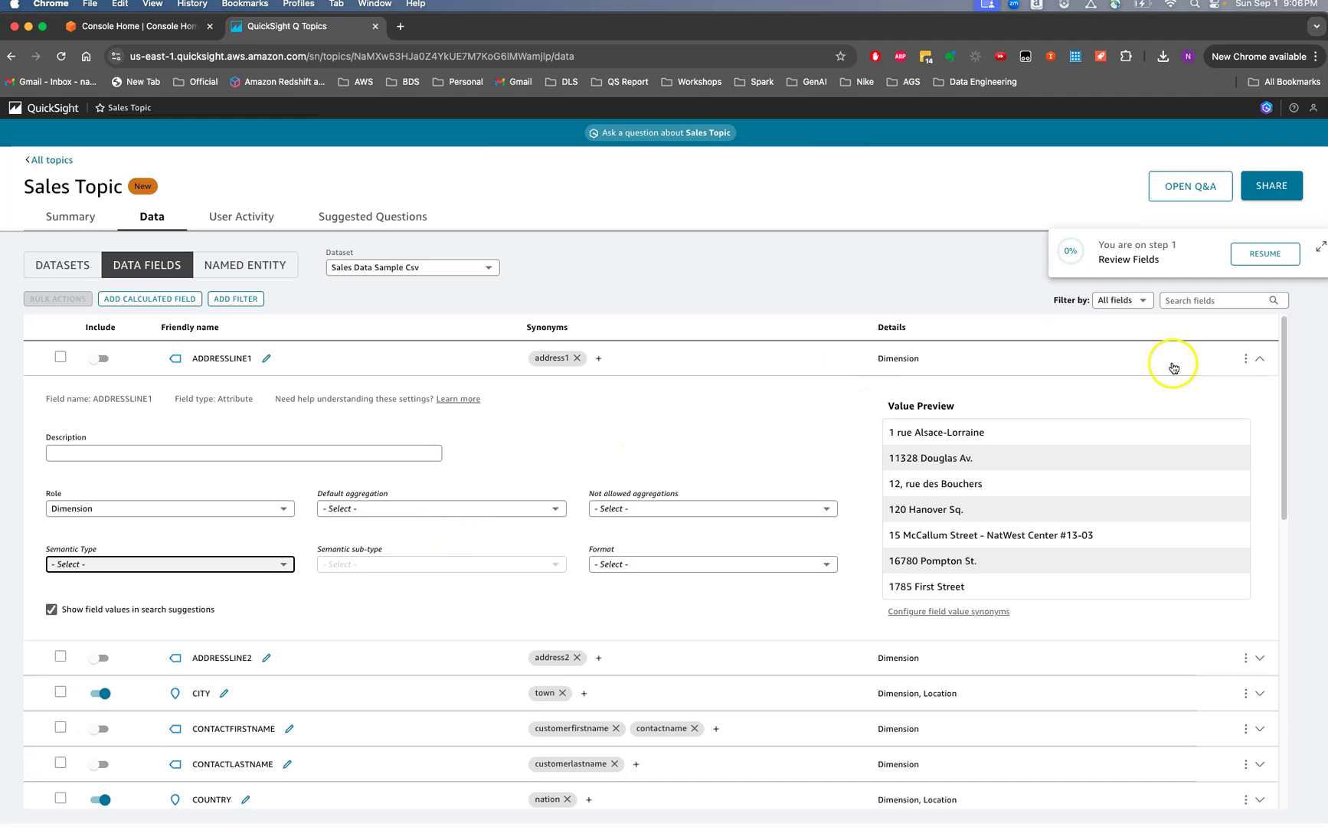
click(1260, 358)
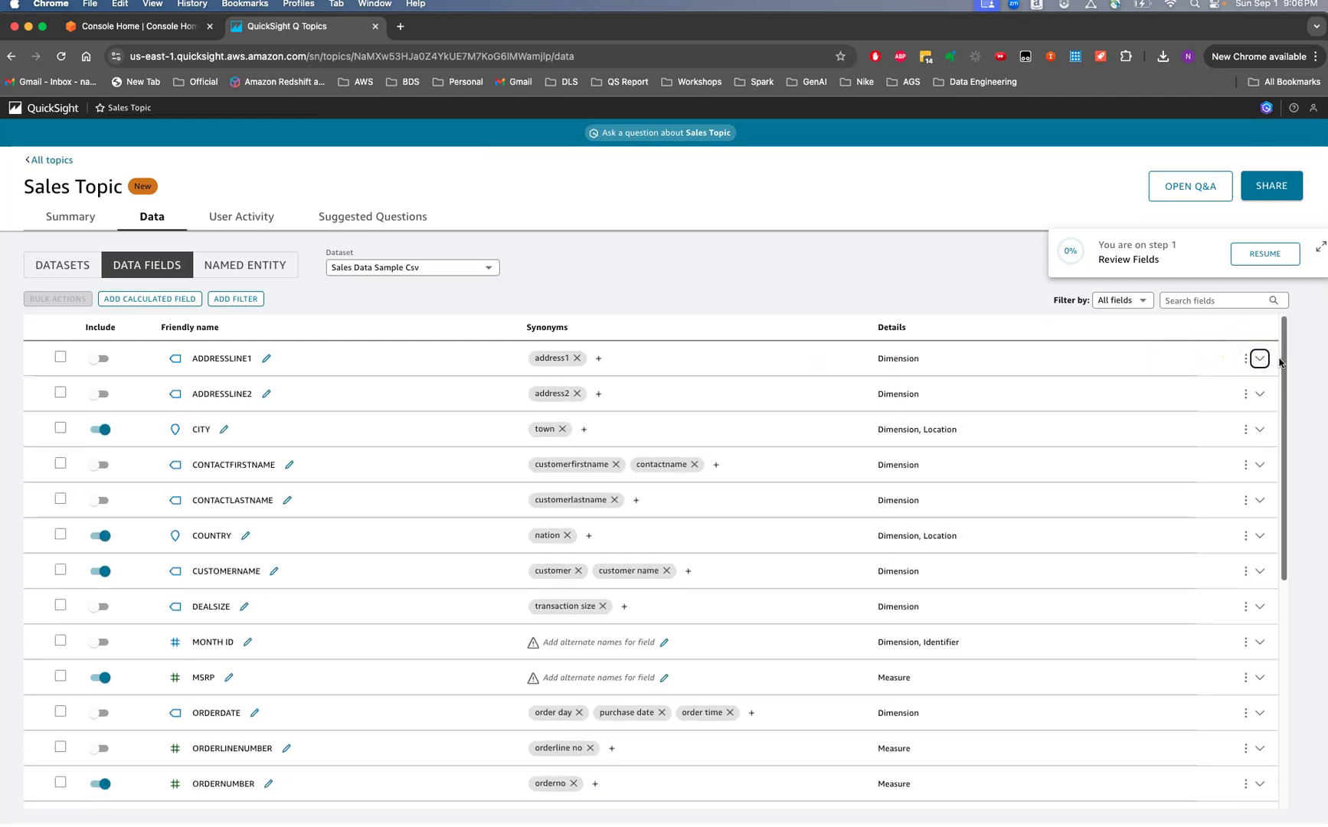
drag(1280, 361, 1251, 332)
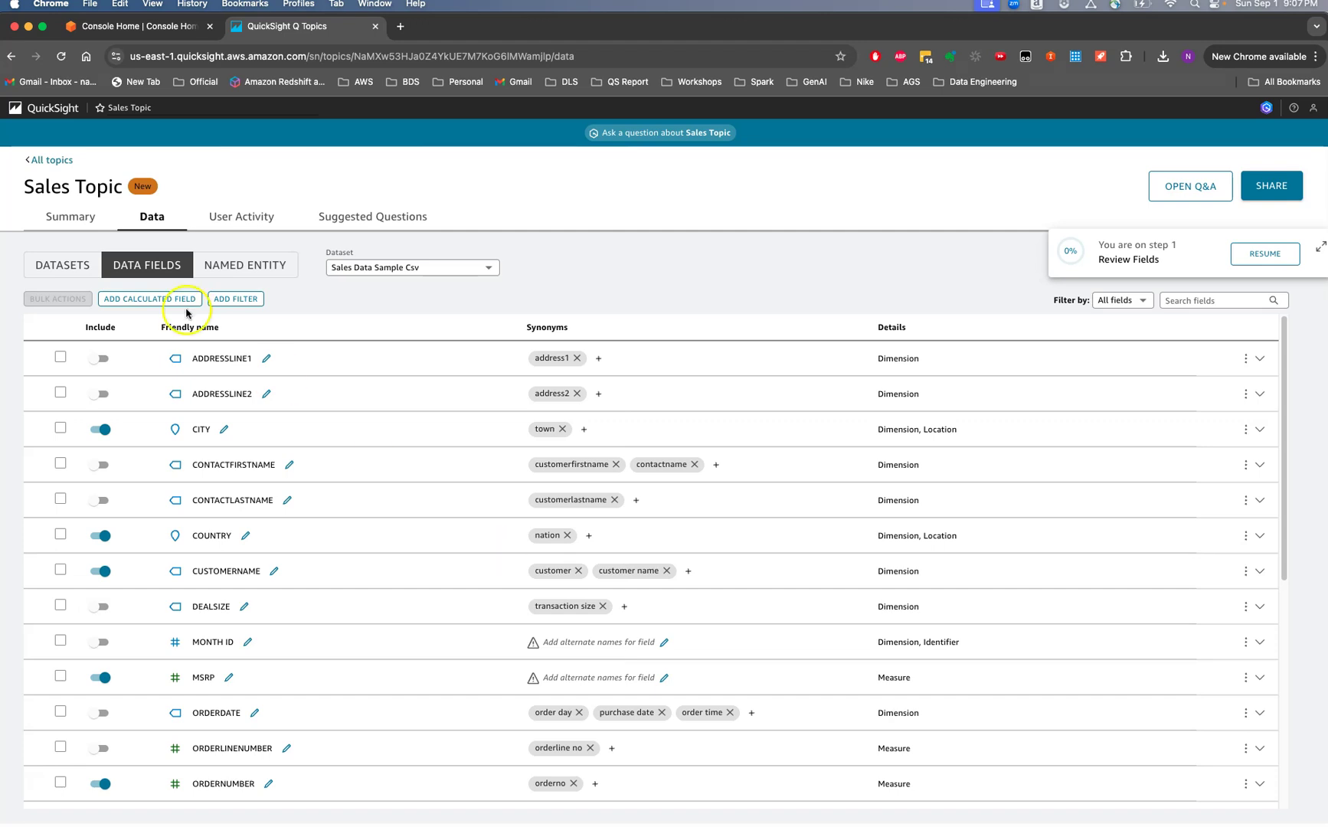
click(149, 299)
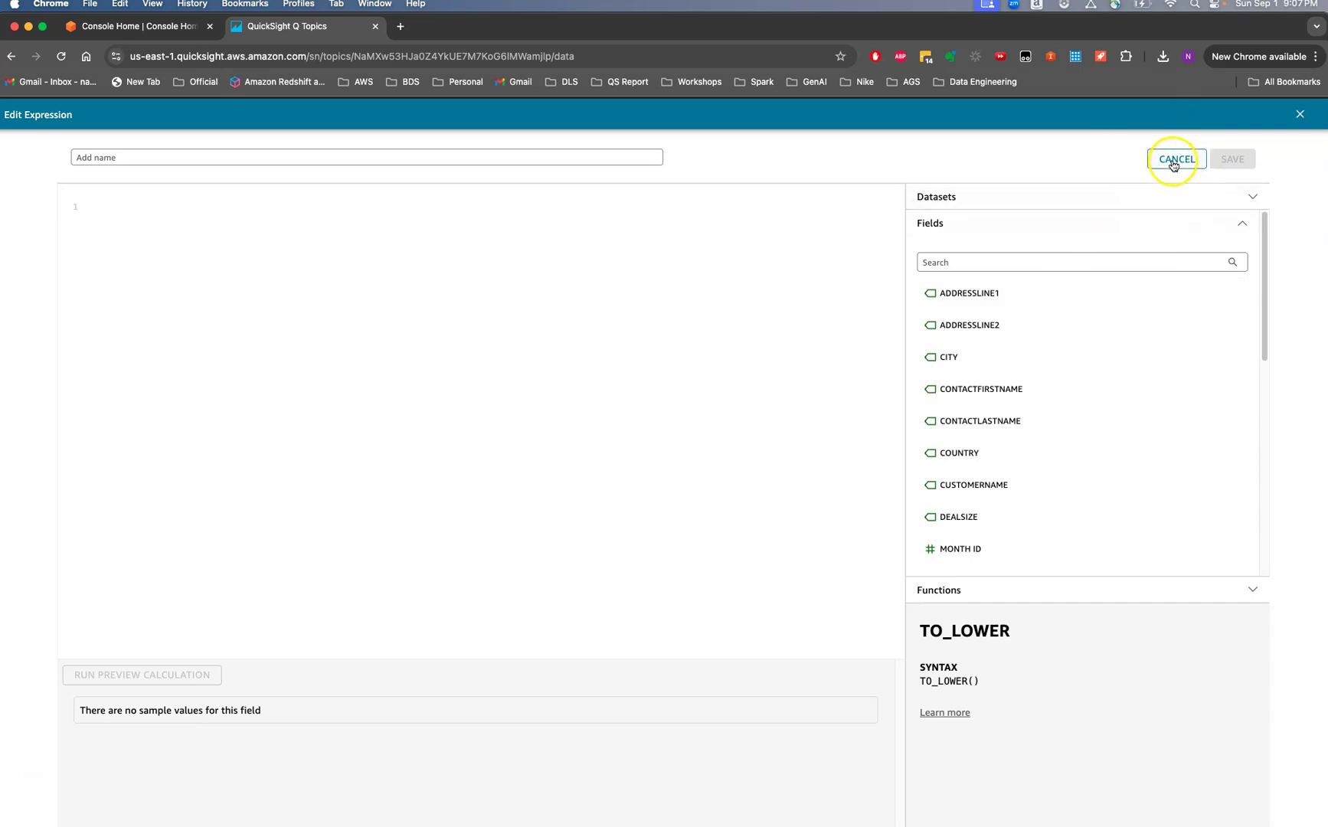
click(1185, 160)
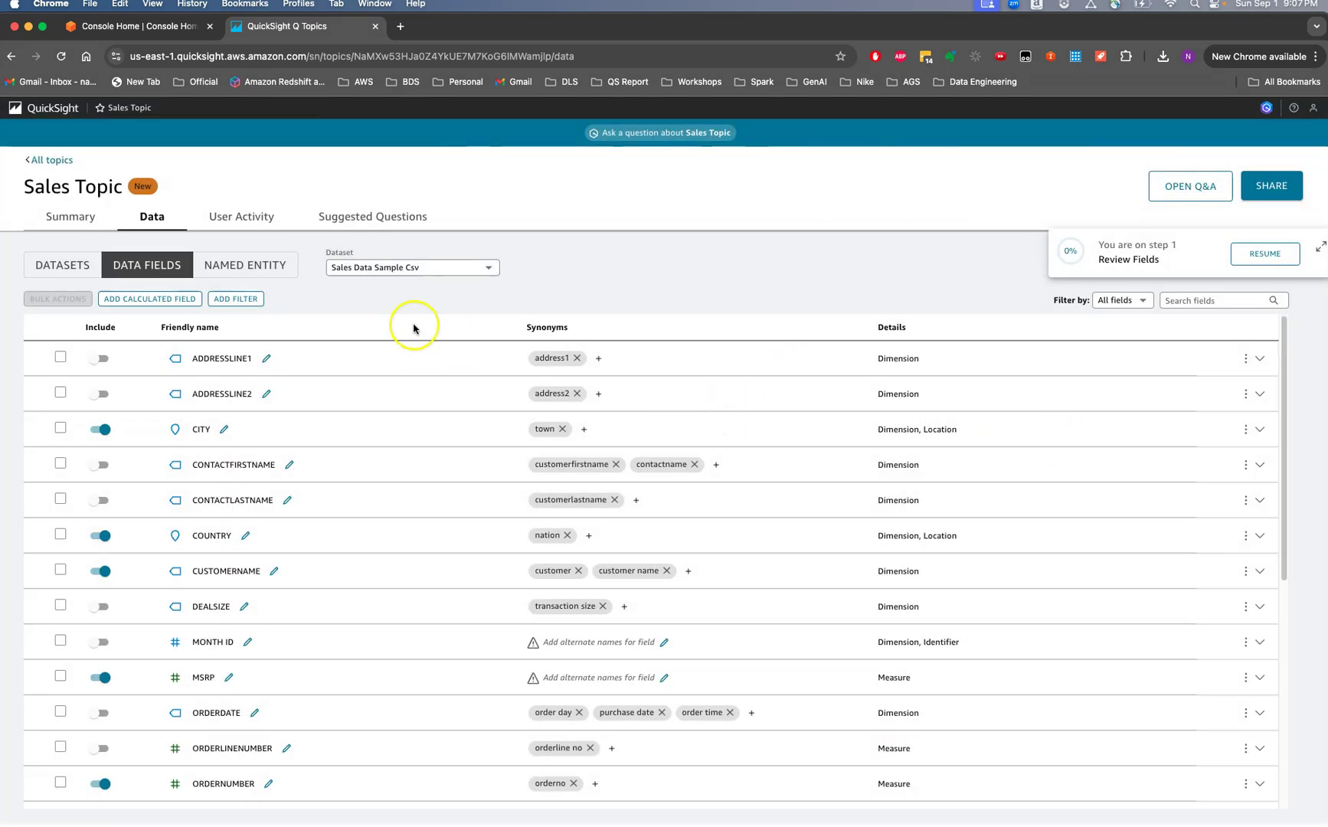
- Draft an always-applied CITY custom filter list, then cancel it without saving
click(237, 299)
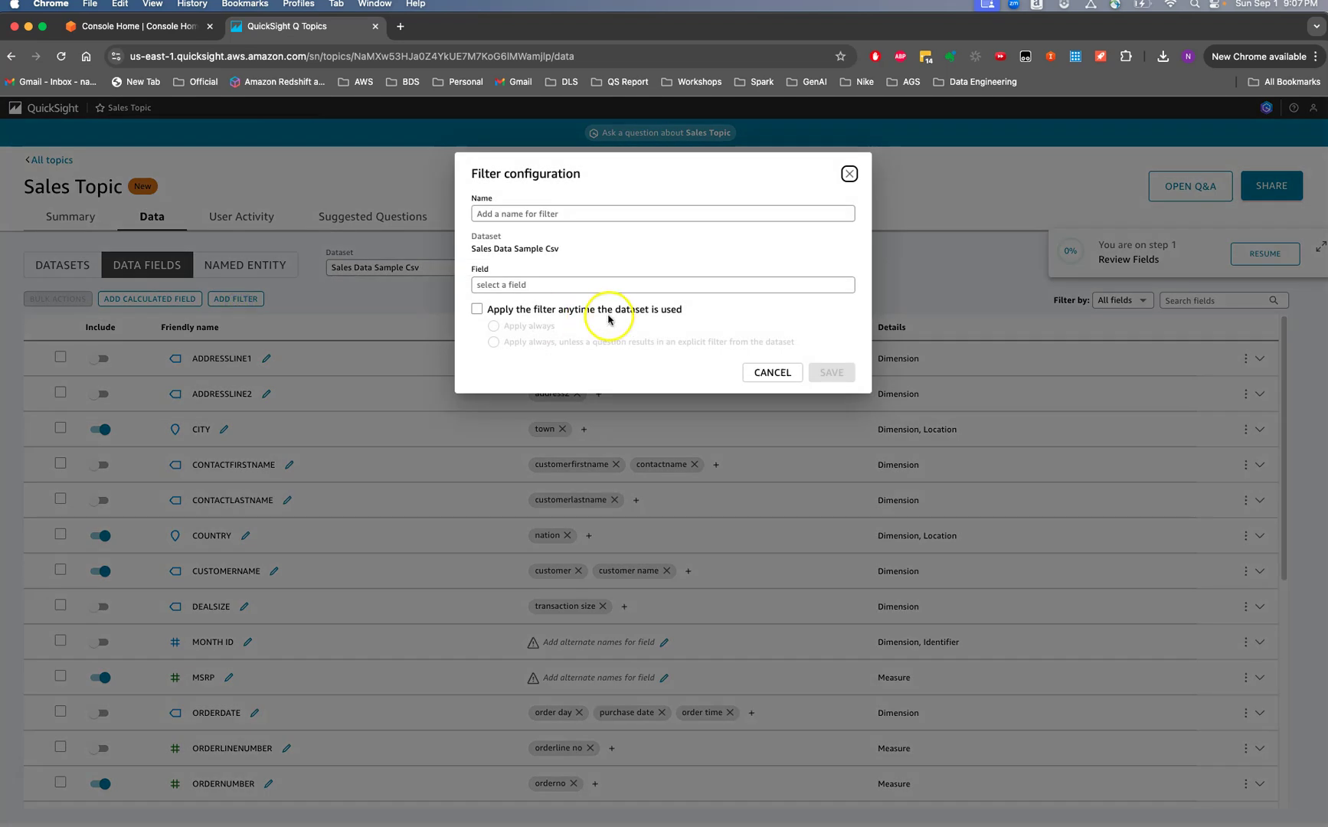
click(525, 309)
click(555, 285)
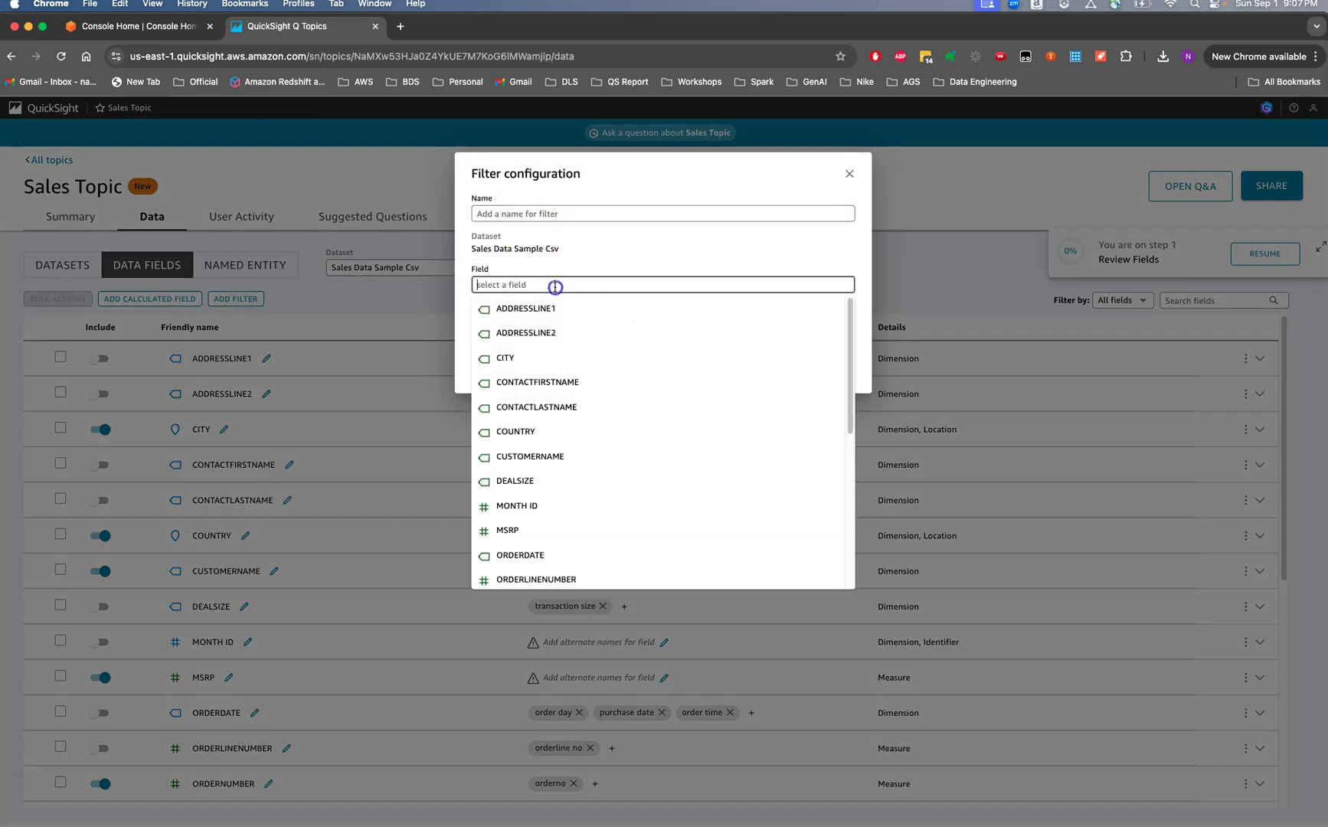
click(511, 357)
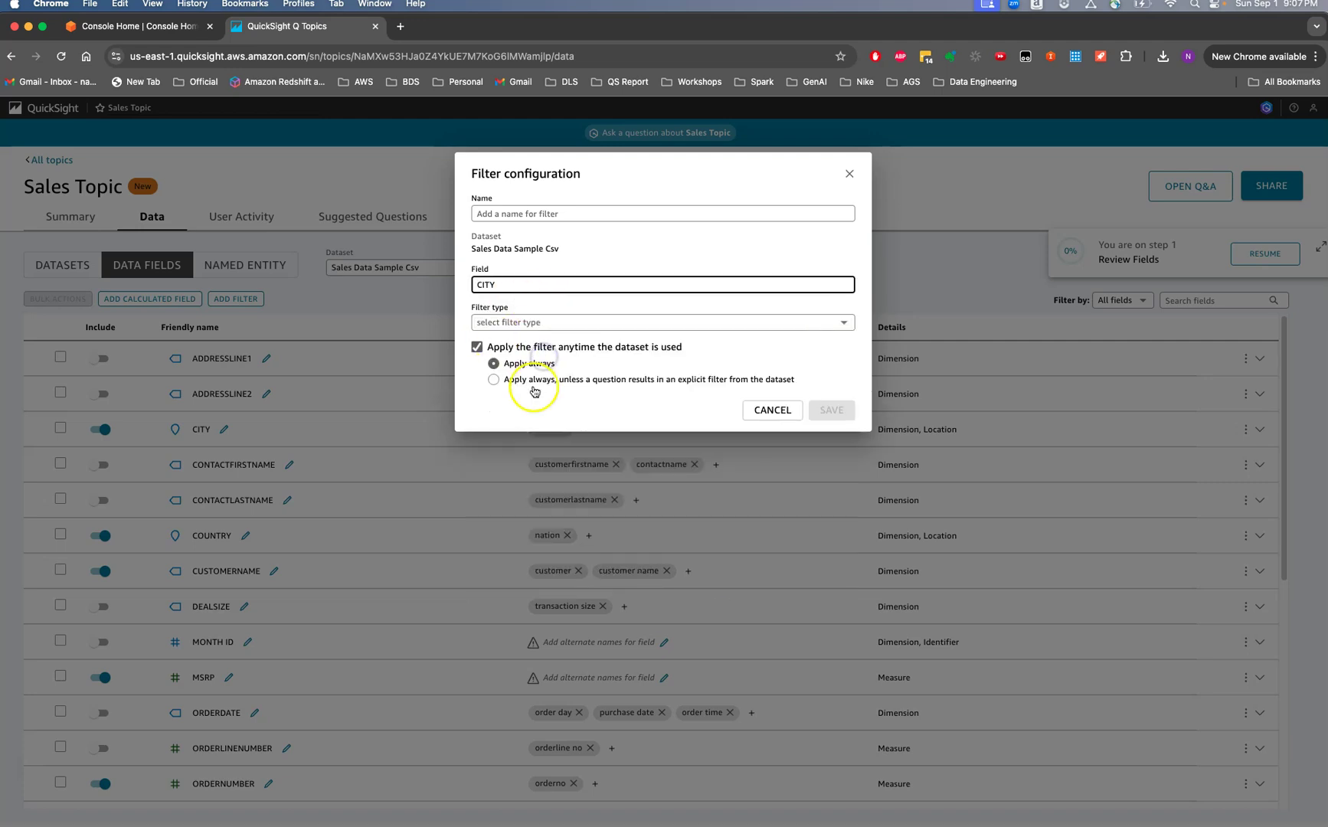
click(541, 327)
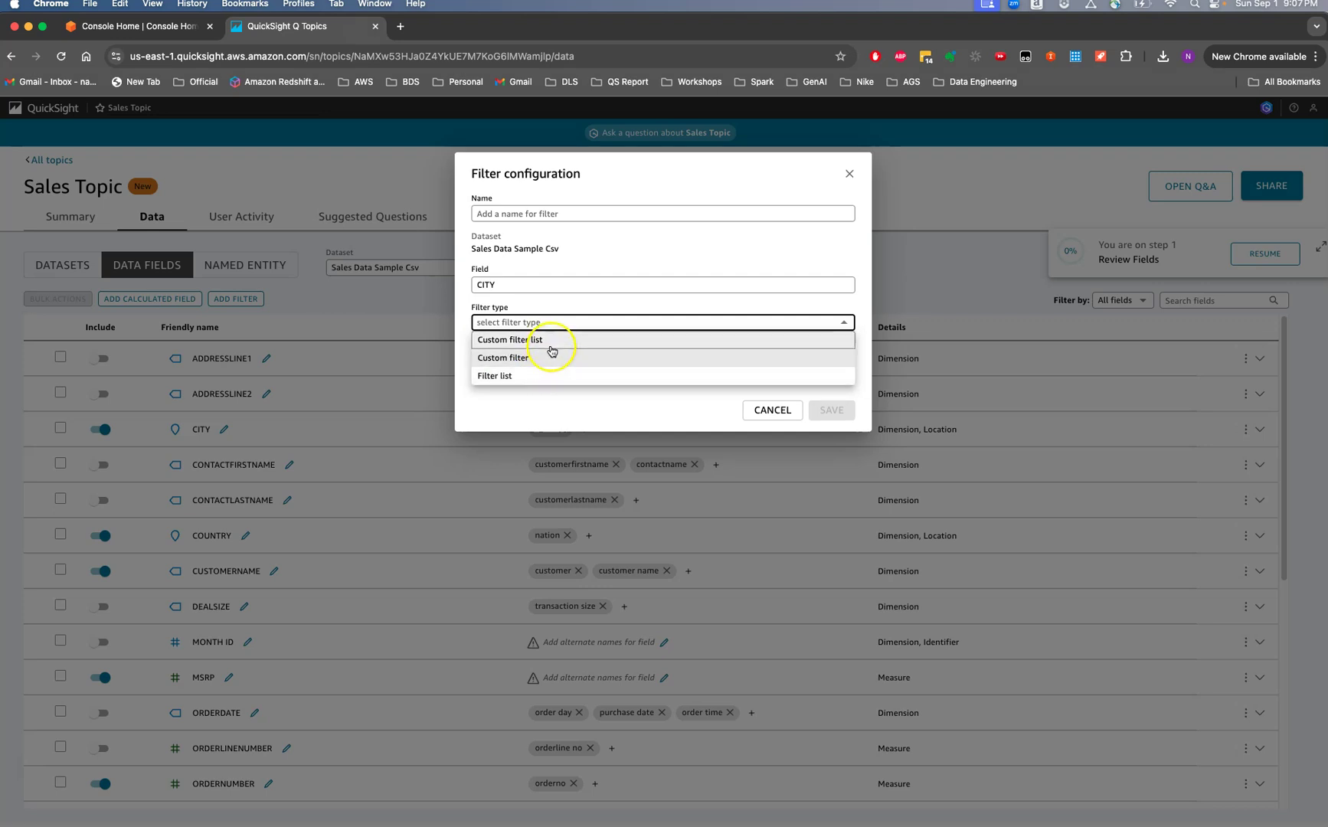
click(548, 340)
click(548, 356)
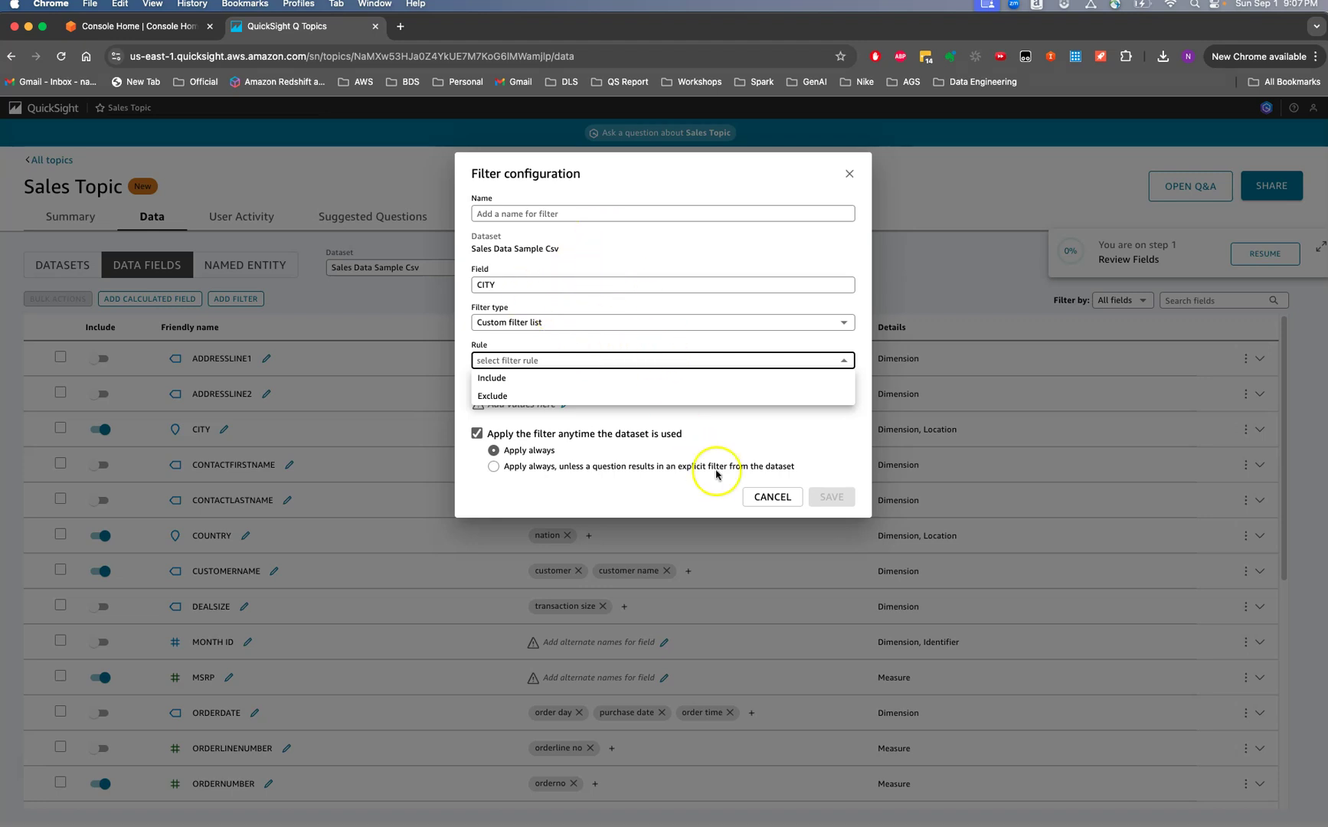
click(768, 496)
click(768, 496)
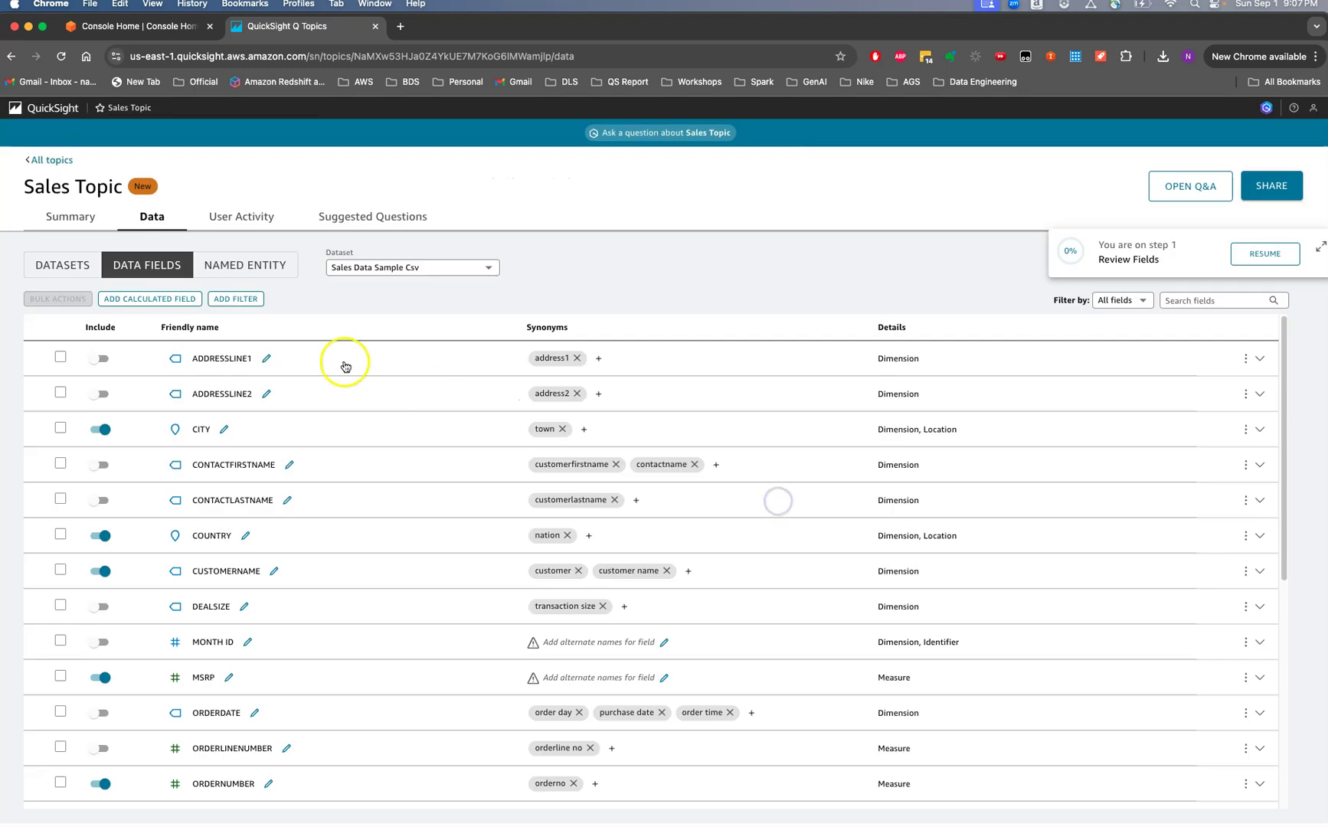
- Switch to the Named Entity tab, which shows no entities for Sales Data Sample Csv
click(257, 270)
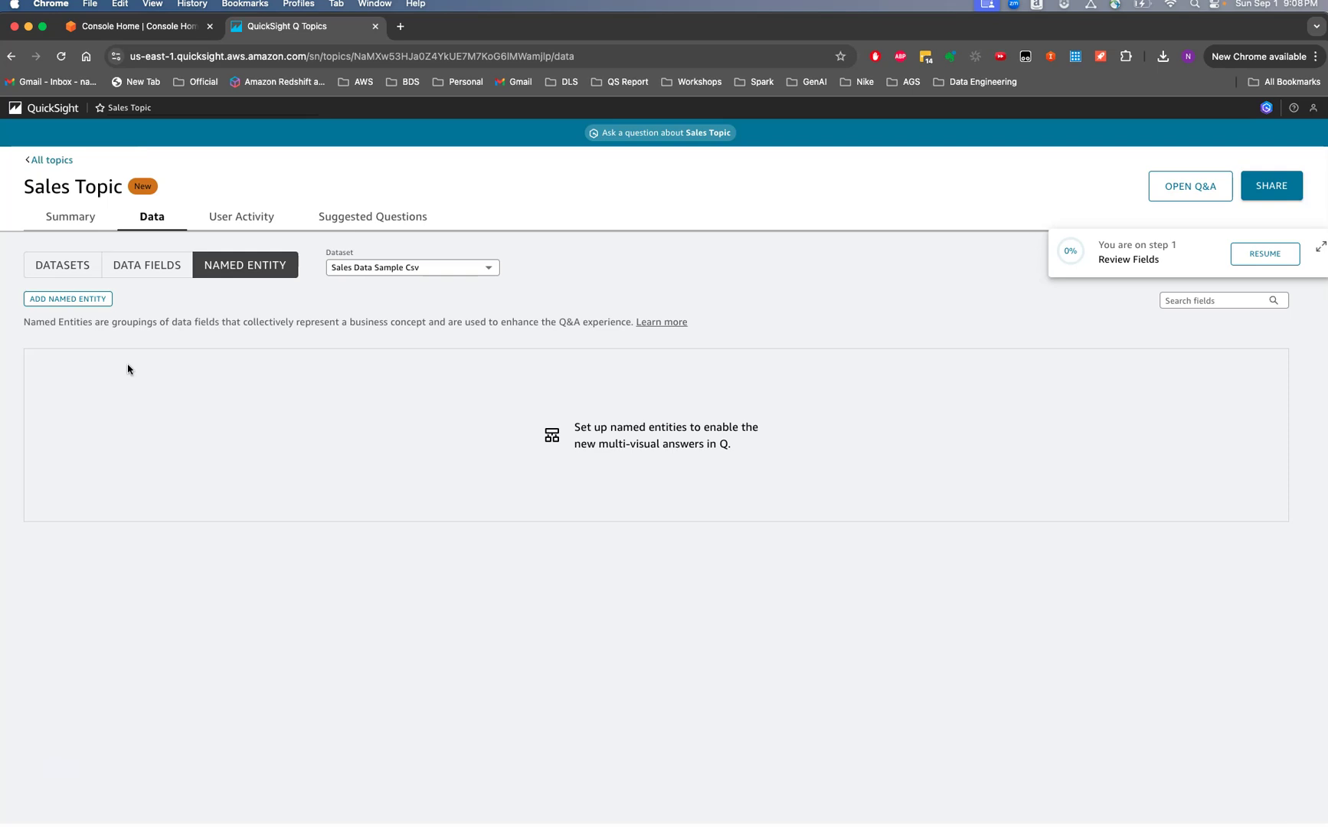
- Start a named entity with CITY, COUNTRY, STATE, PHONE, CONTACTFIRSTNAME and CONTACTLASTNAME, ranking the name fields first
click(98, 298)
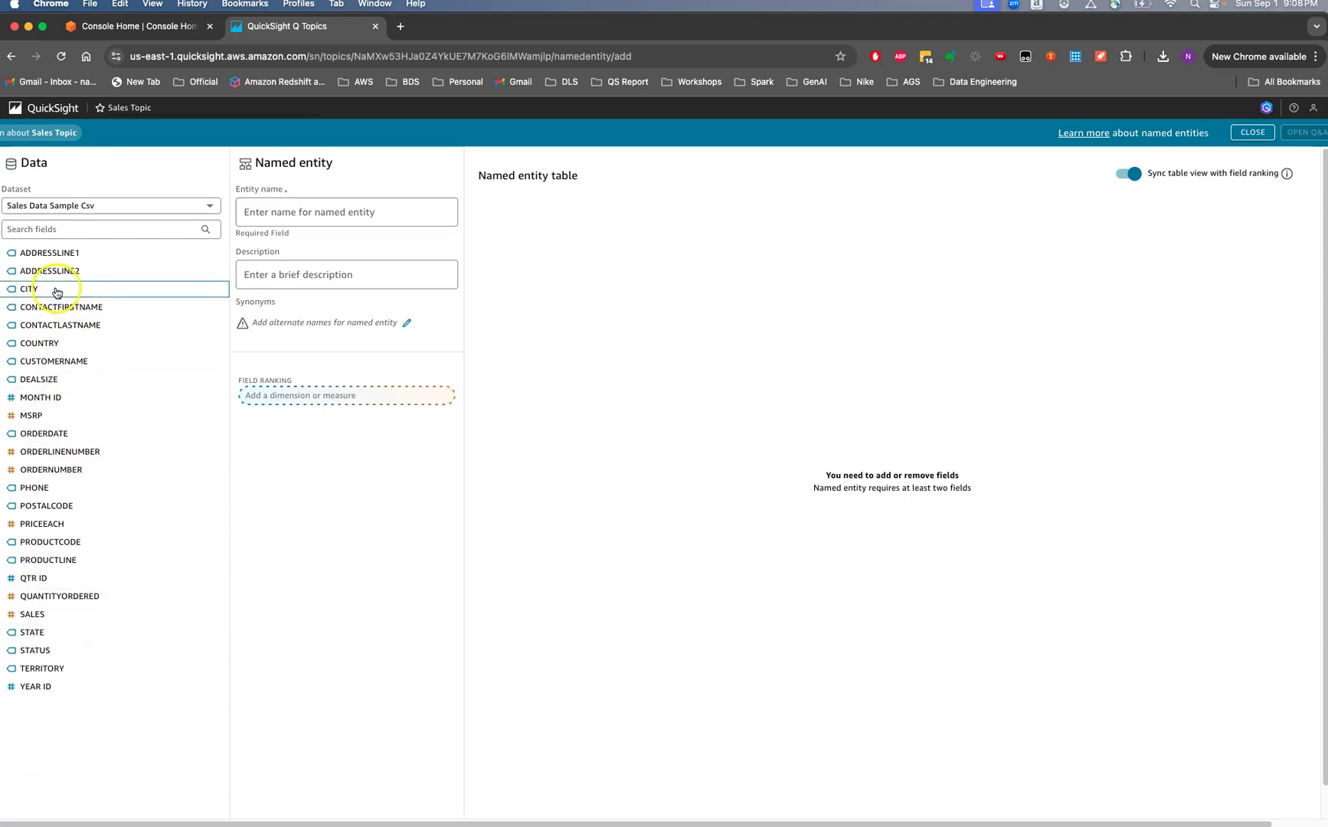
click(40, 291)
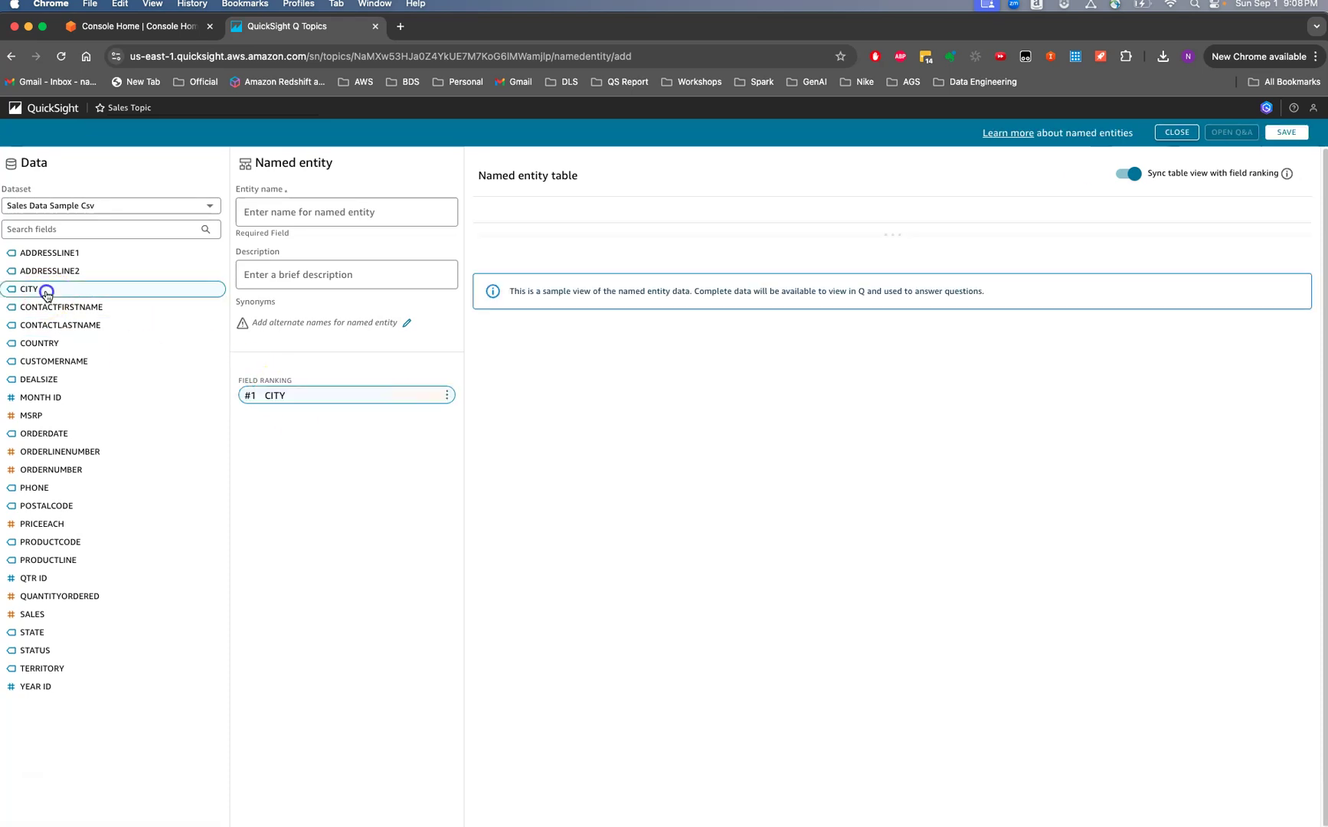
click(92, 437)
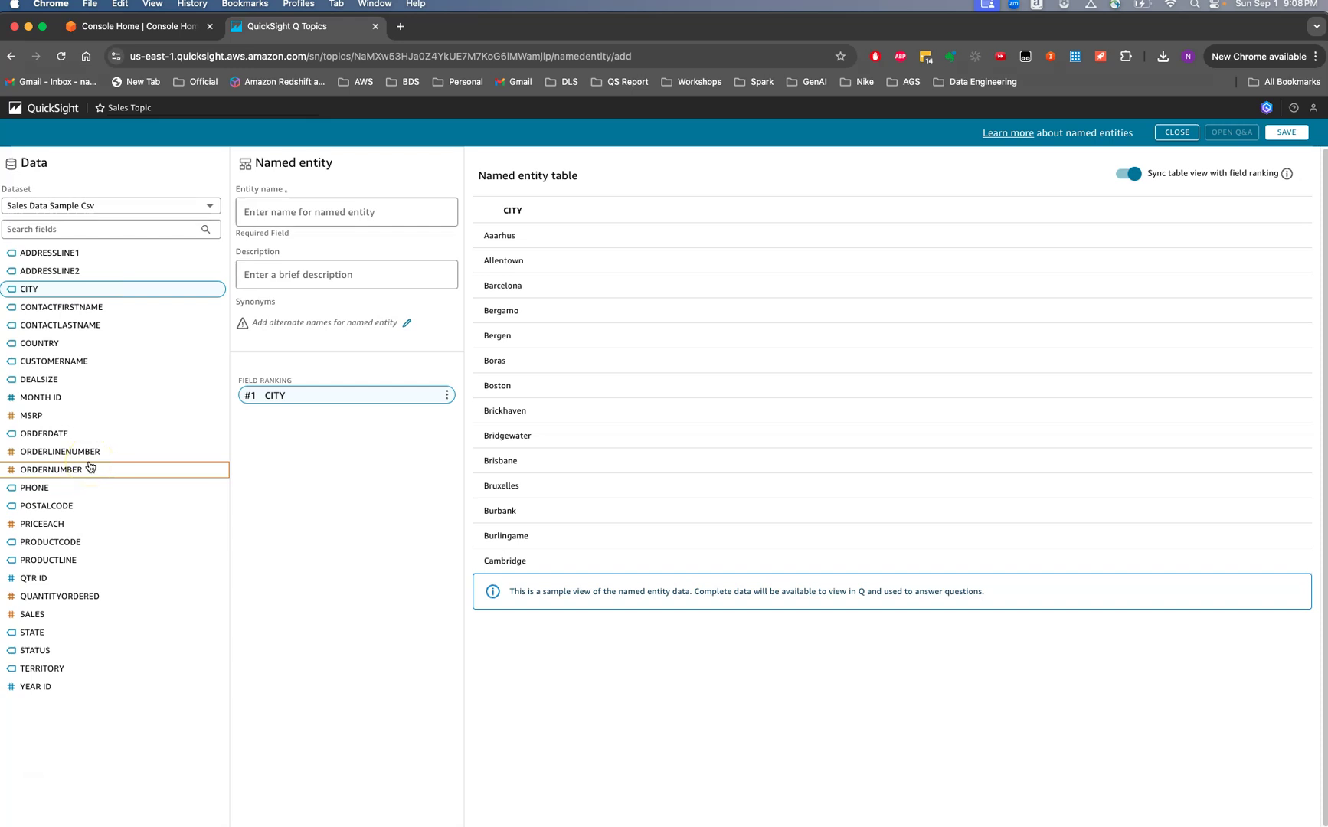
click(62, 636)
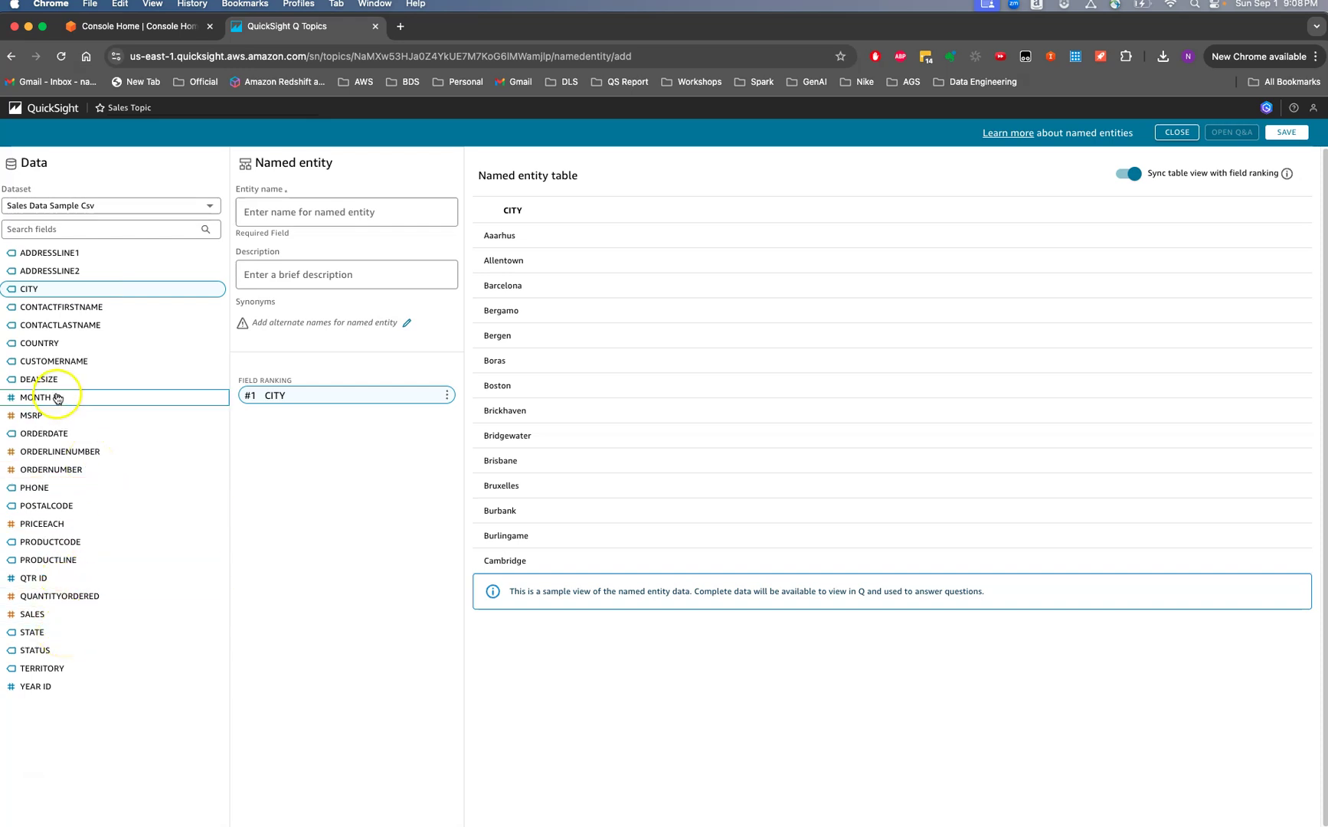
click(56, 345)
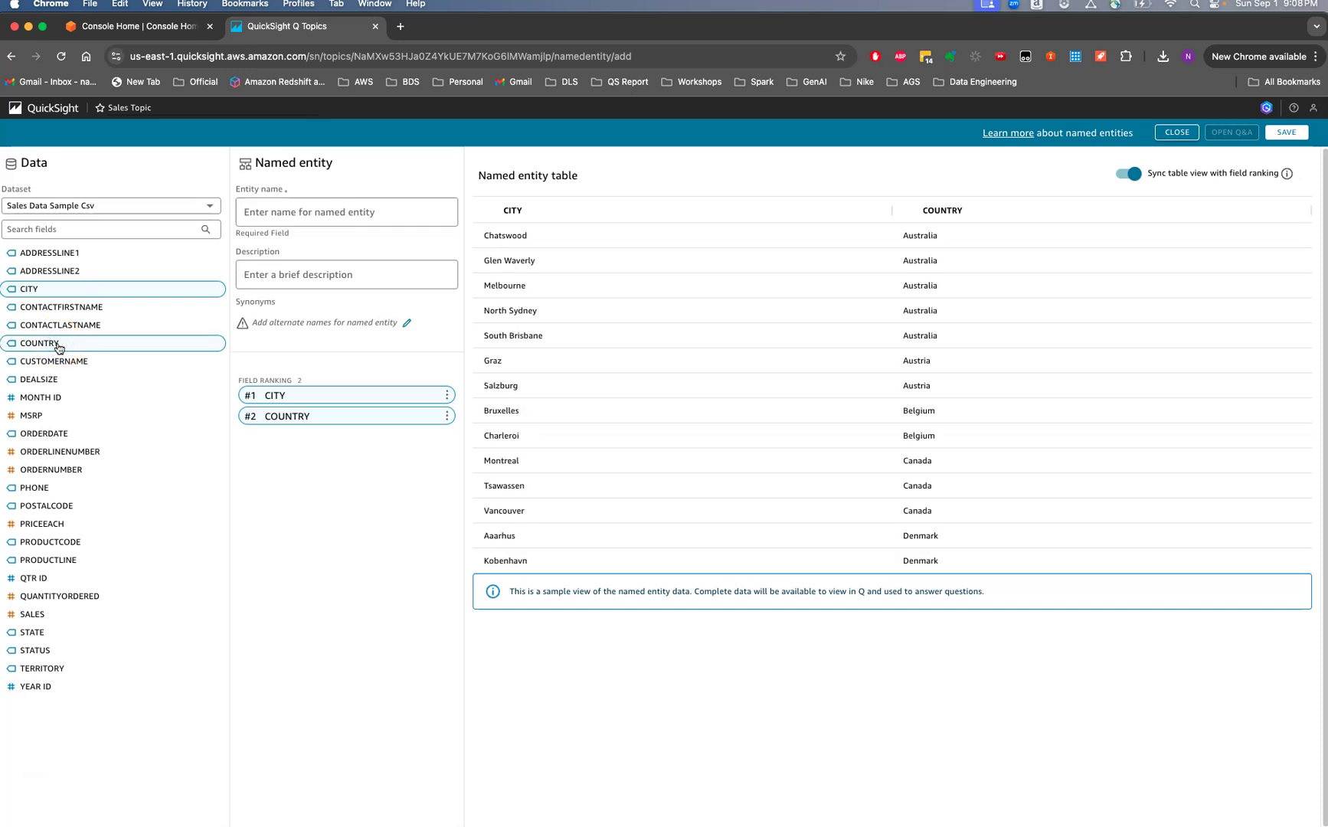
click(72, 638)
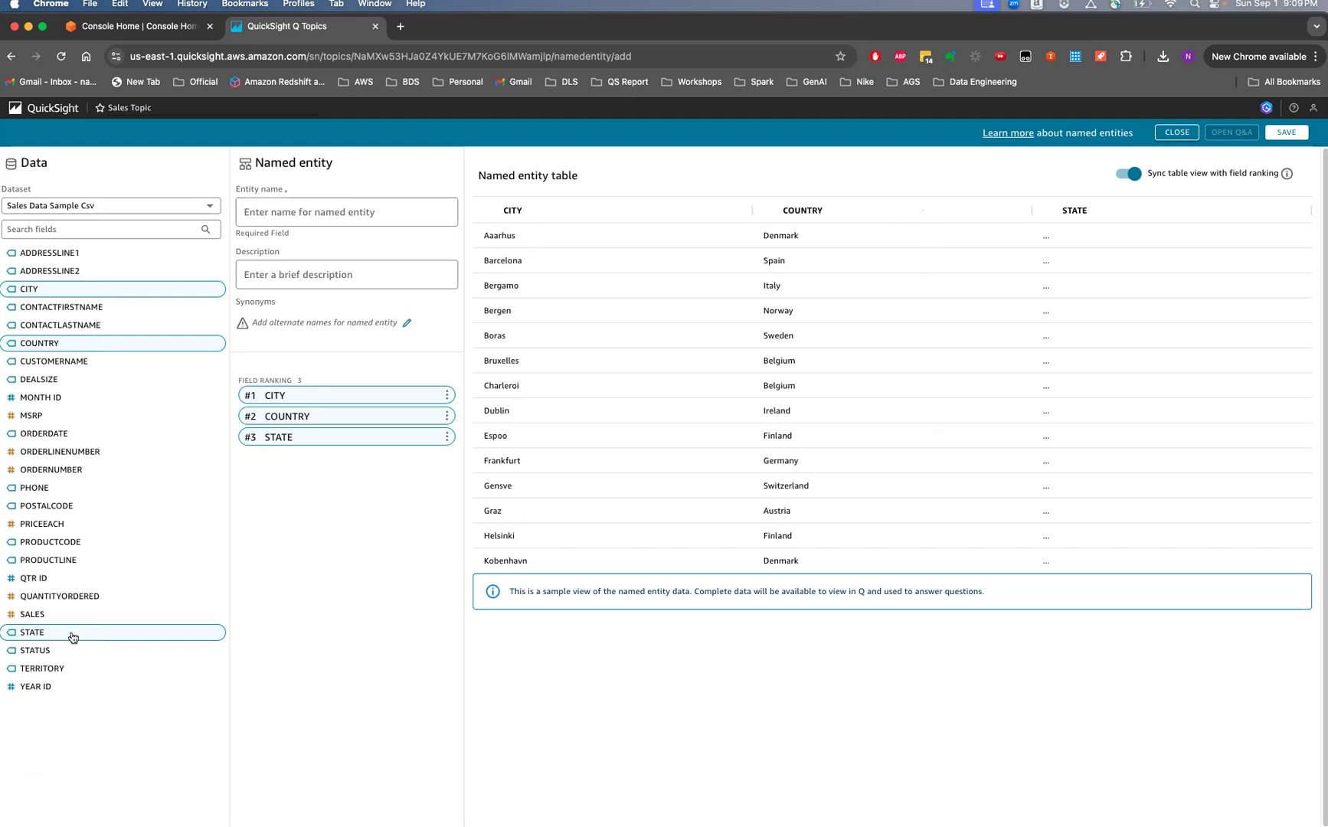
click(61, 490)
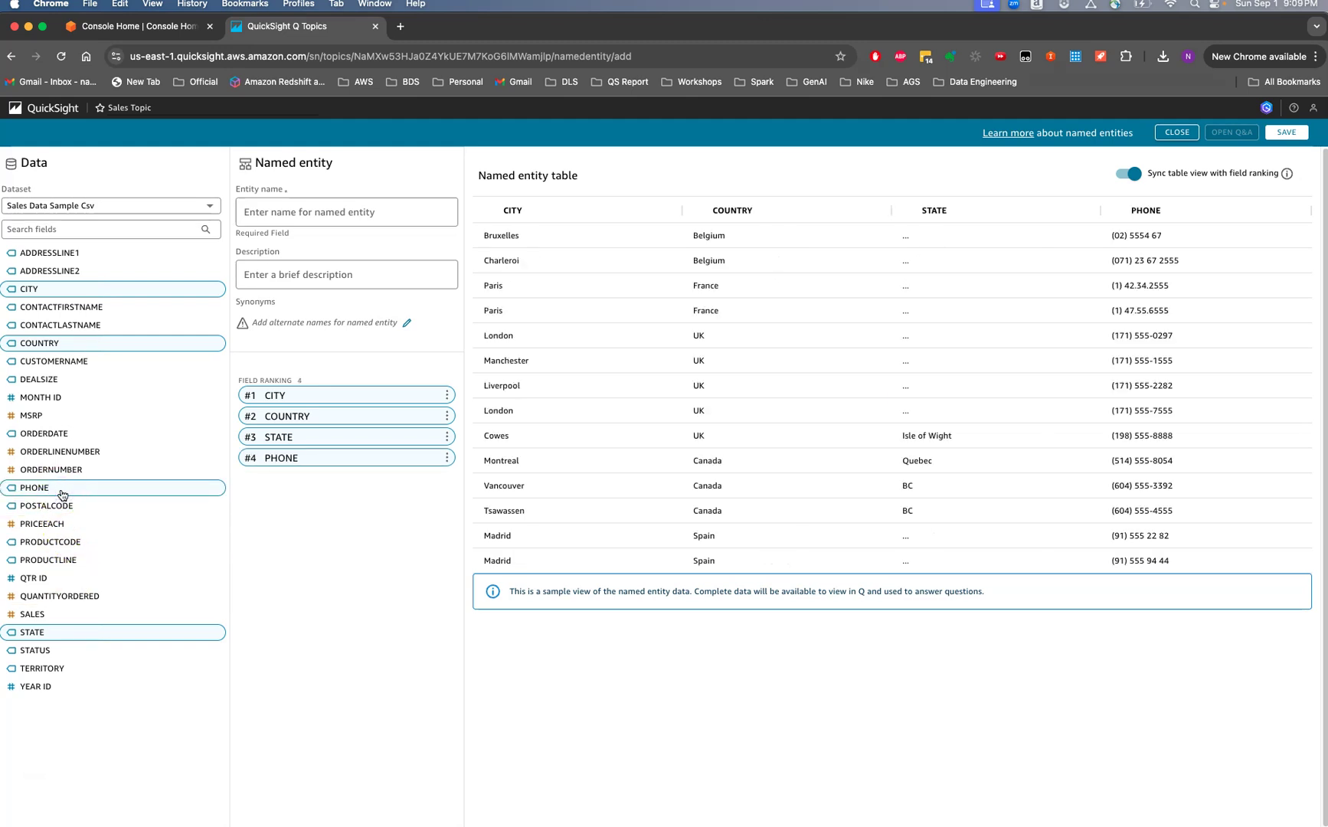
click(153, 427)
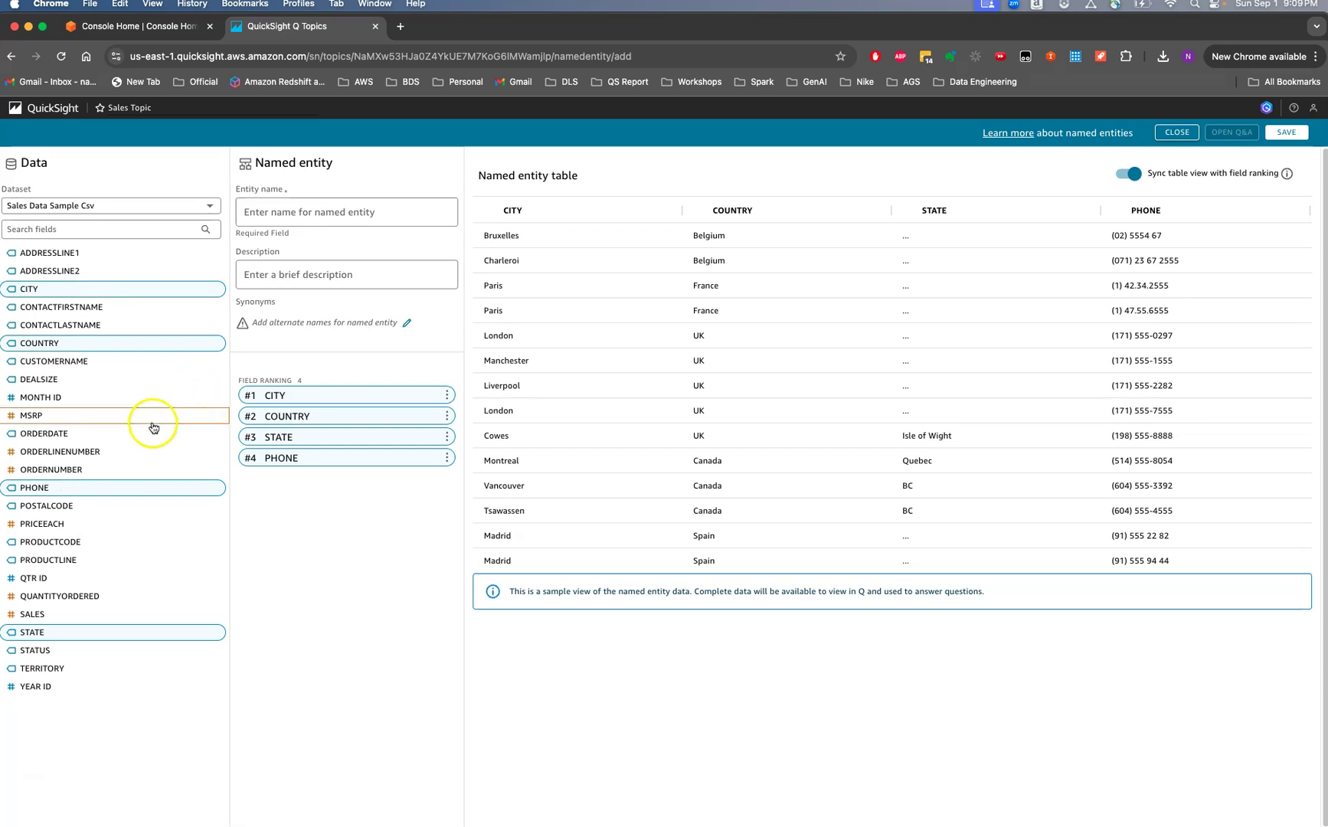
click(131, 306)
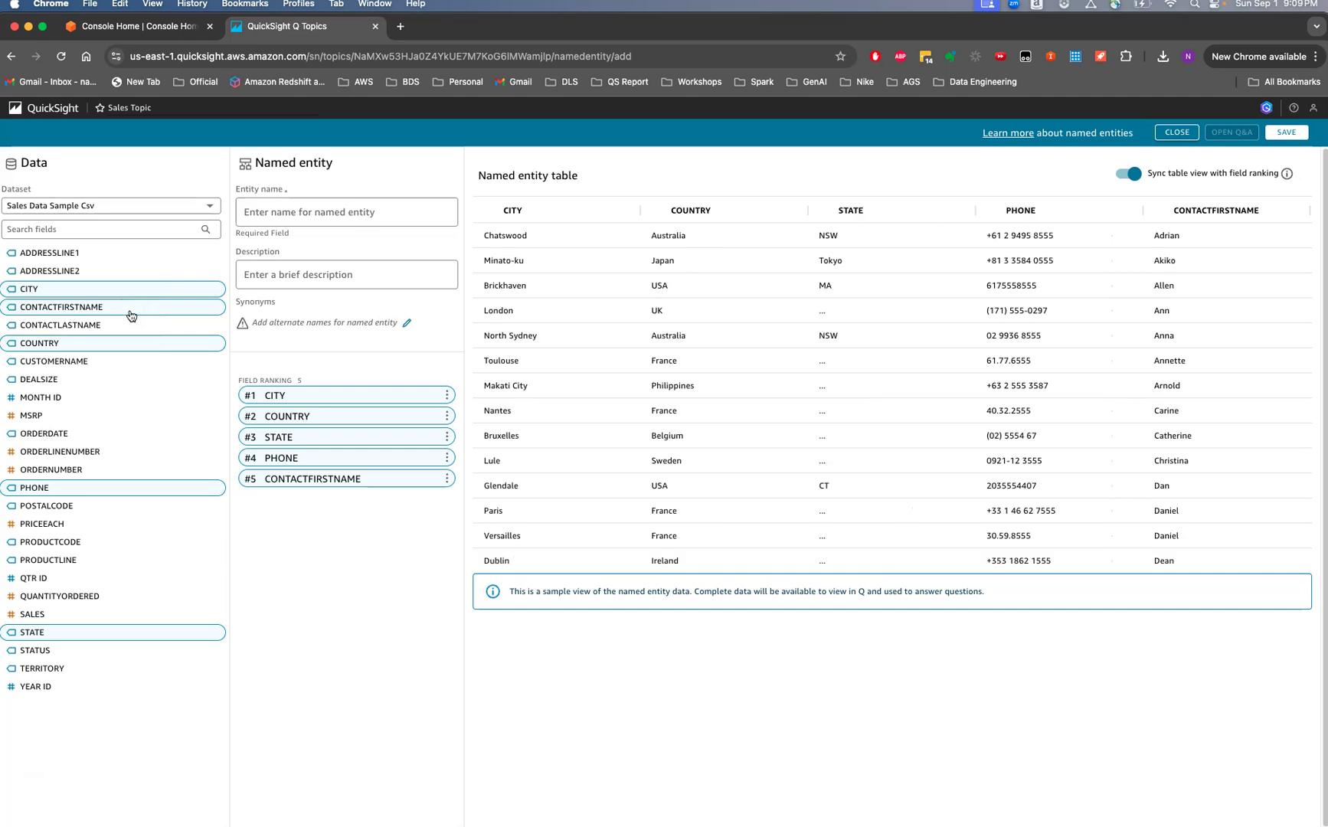
click(138, 331)
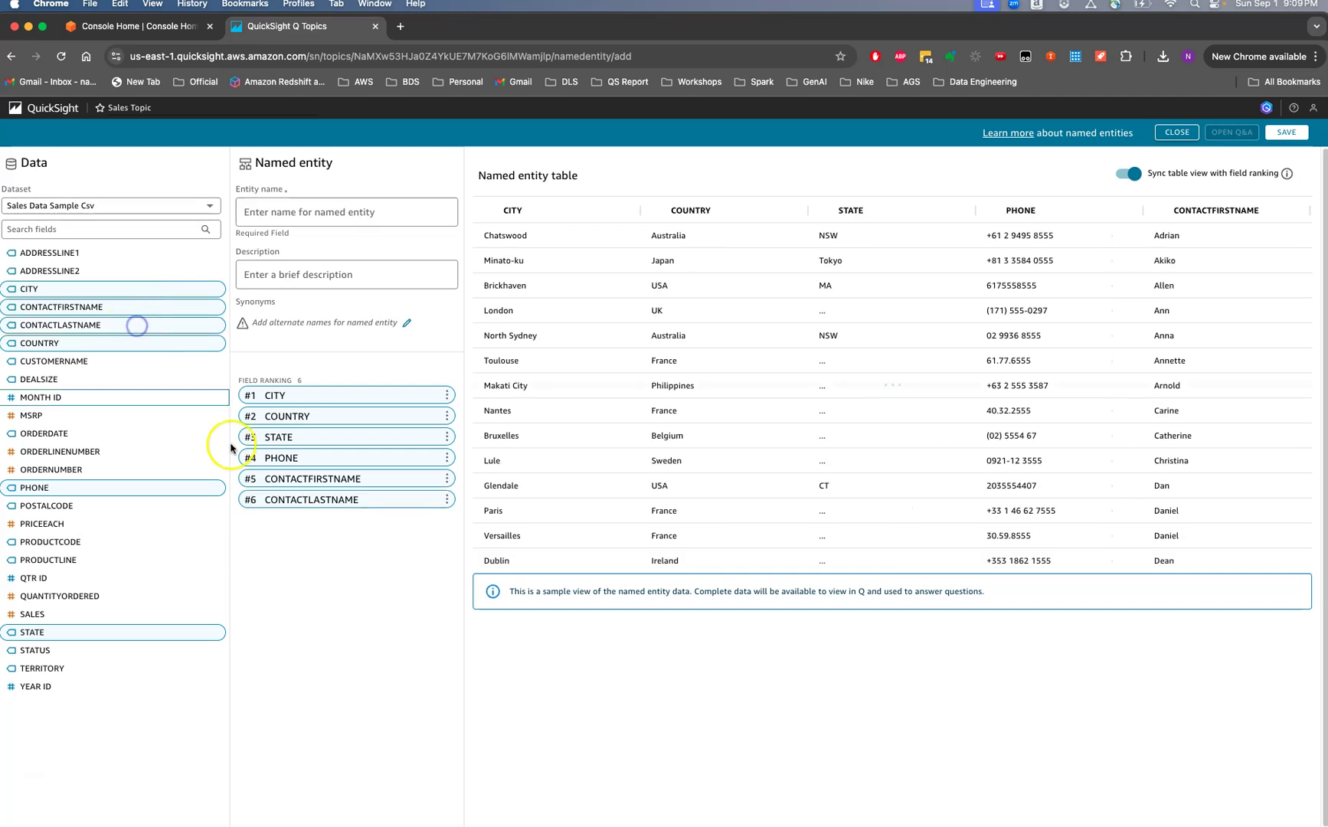
drag(251, 502, 261, 396)
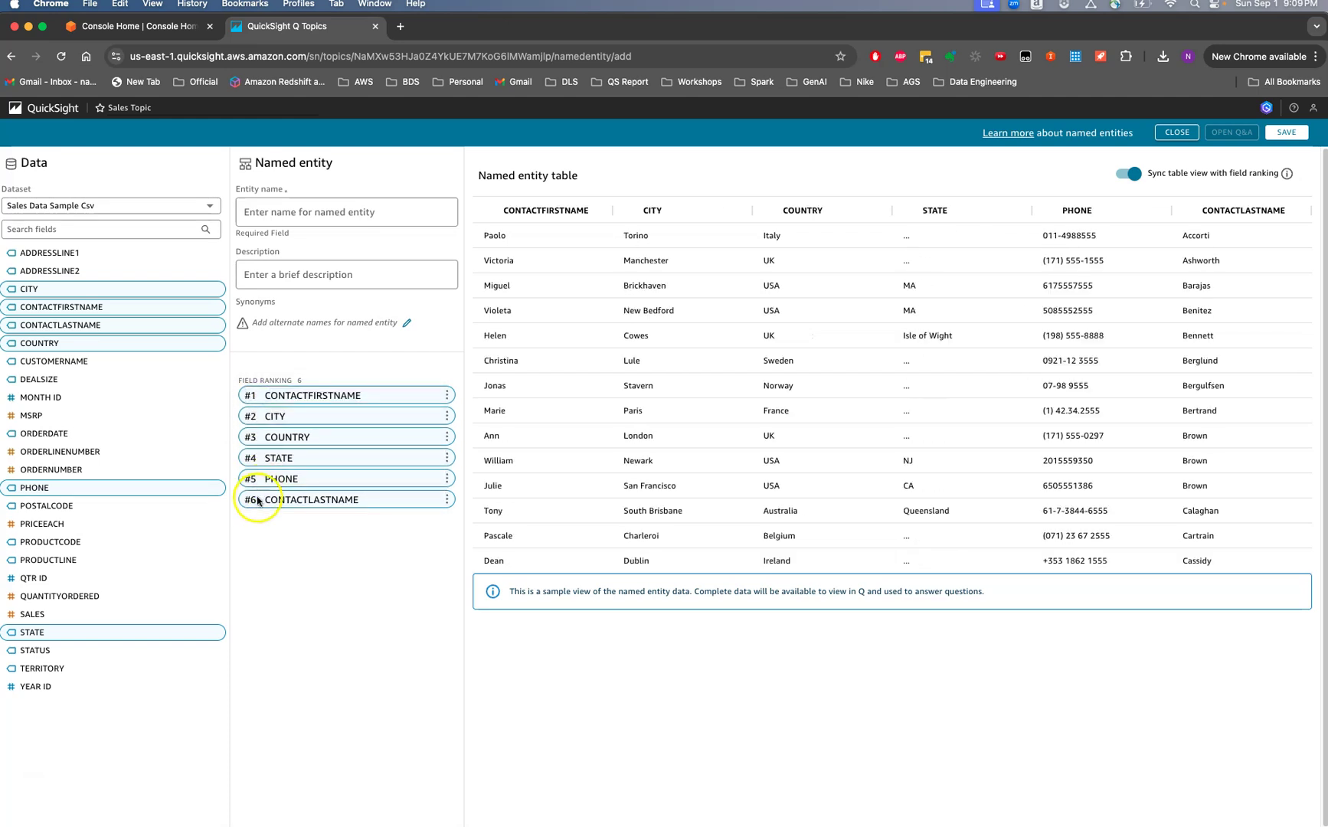
drag(258, 501, 260, 416)
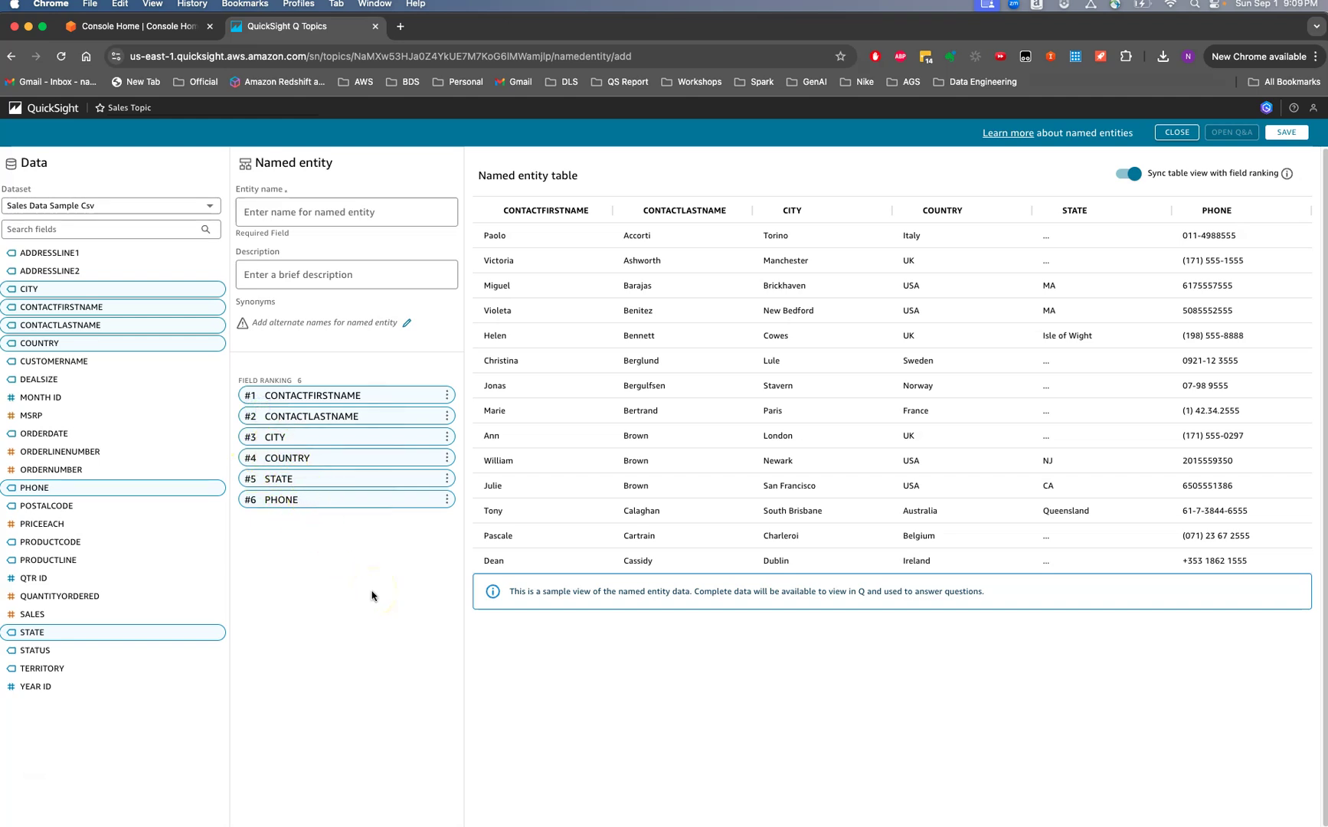
- Name the entity 'customer Information', describe it as 'customer Information list', and save
click(325, 212)
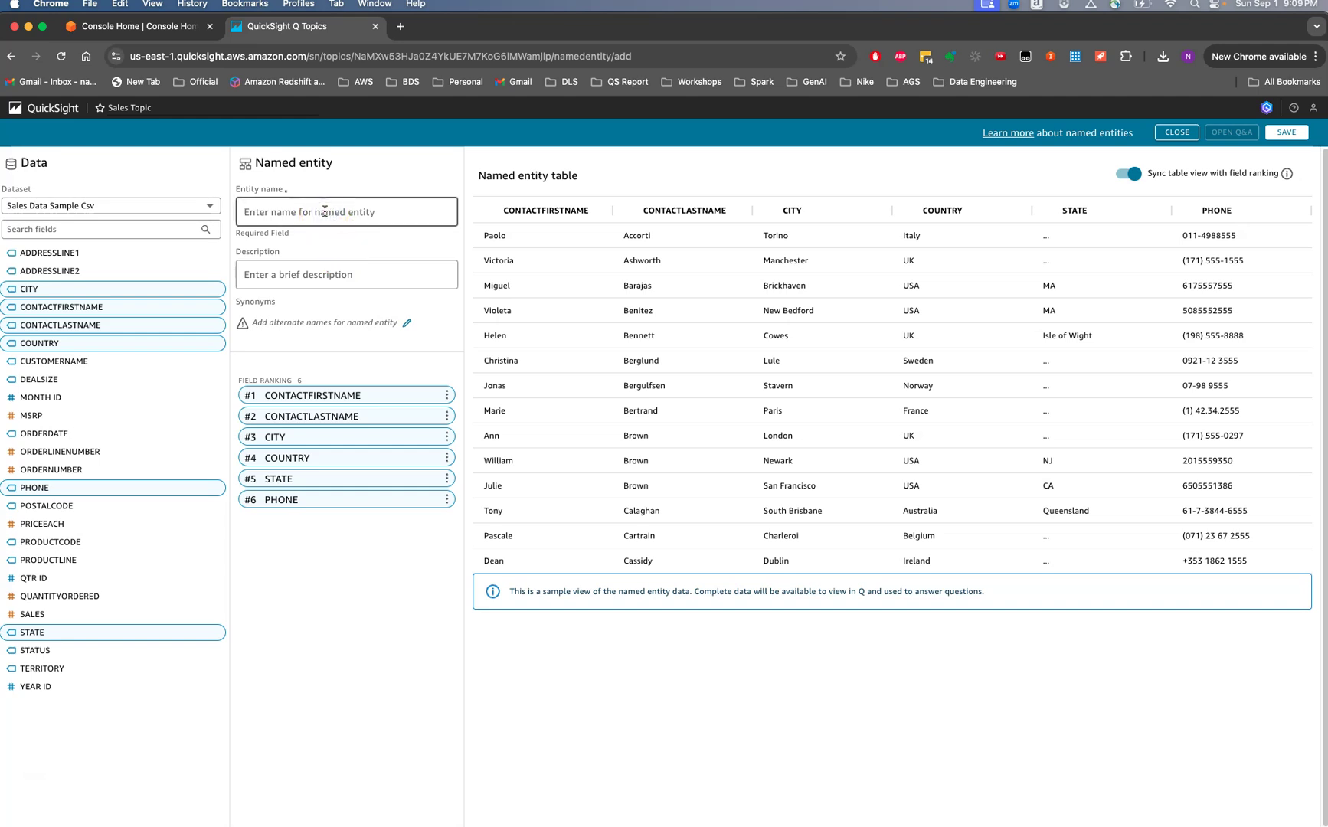
text(custome)
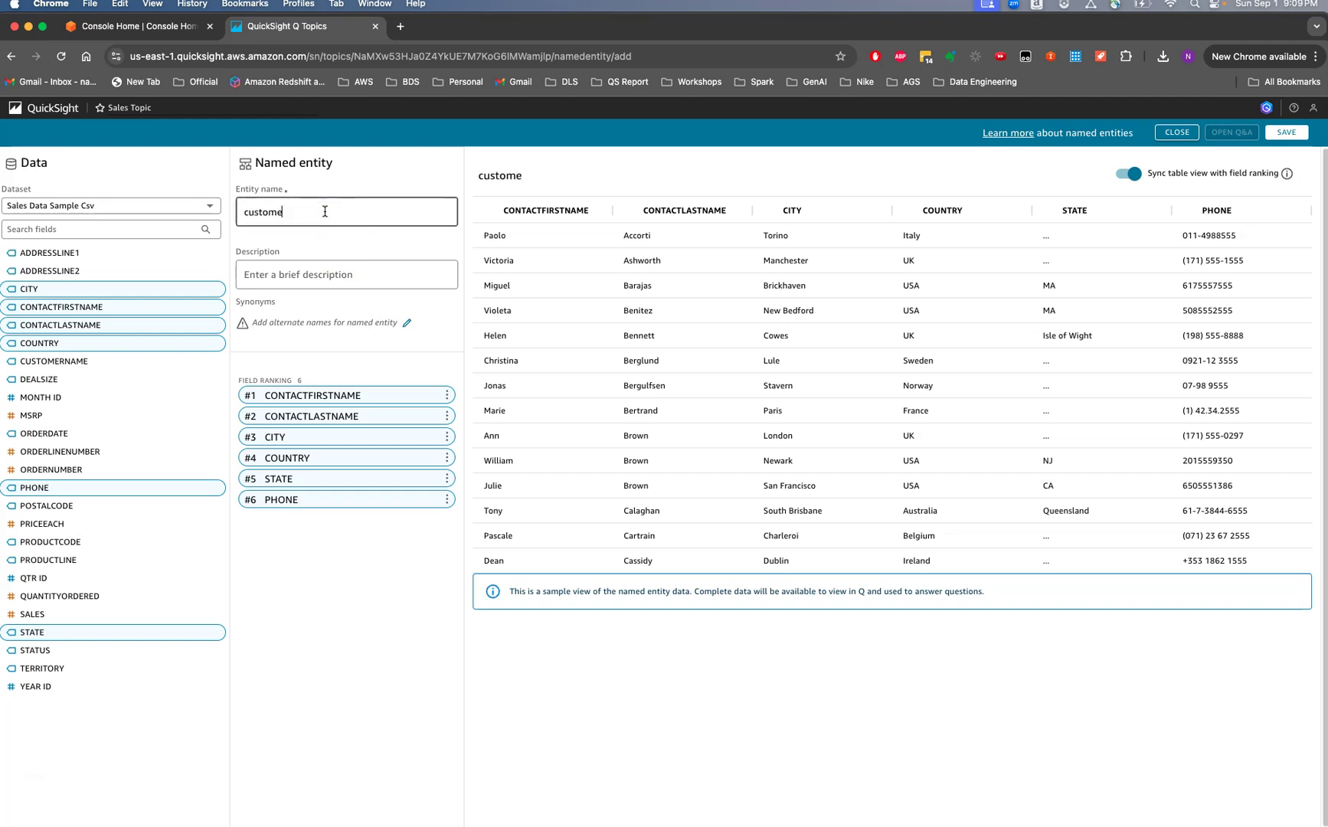
text(r Information)
click(334, 274)
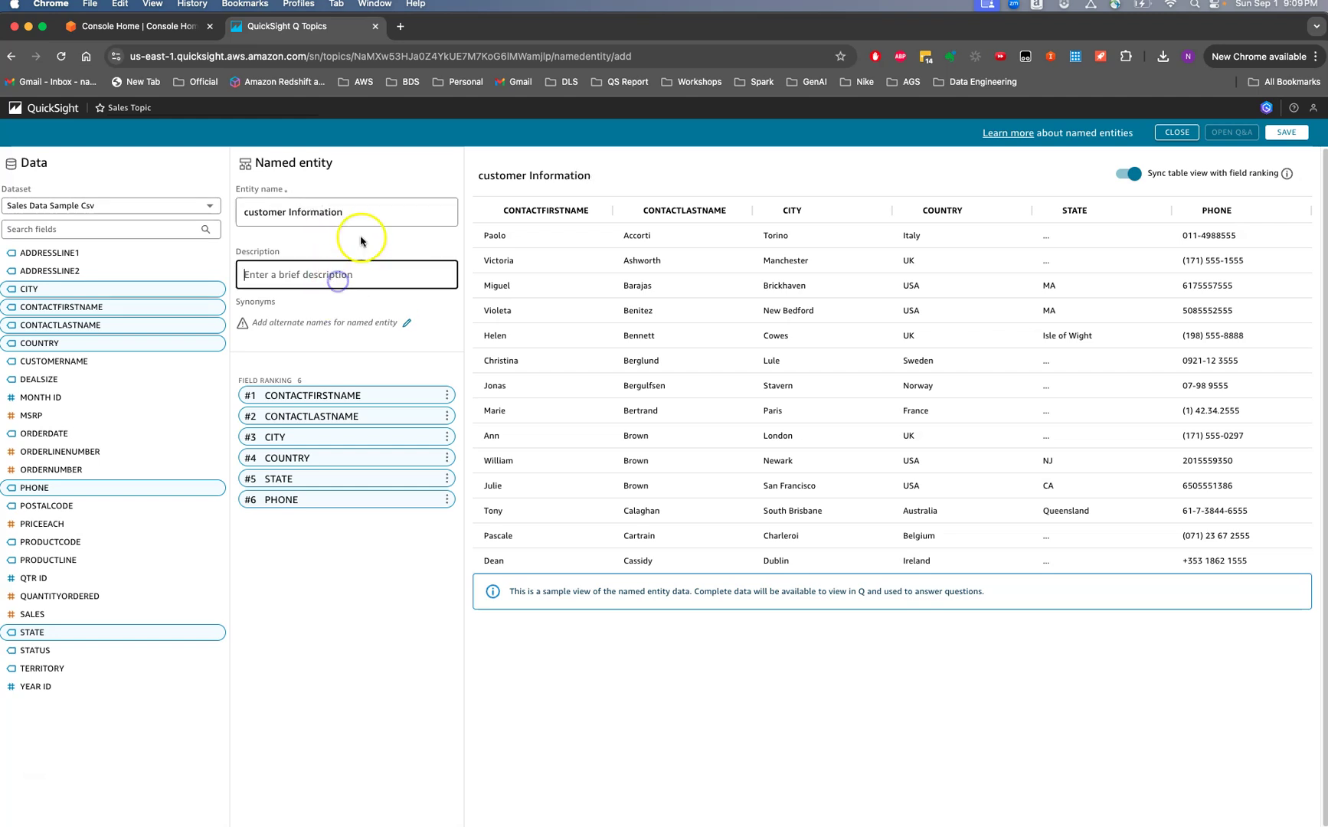
drag(345, 212, 239, 212)
key(super+c)
click(265, 265)
key(super+v)
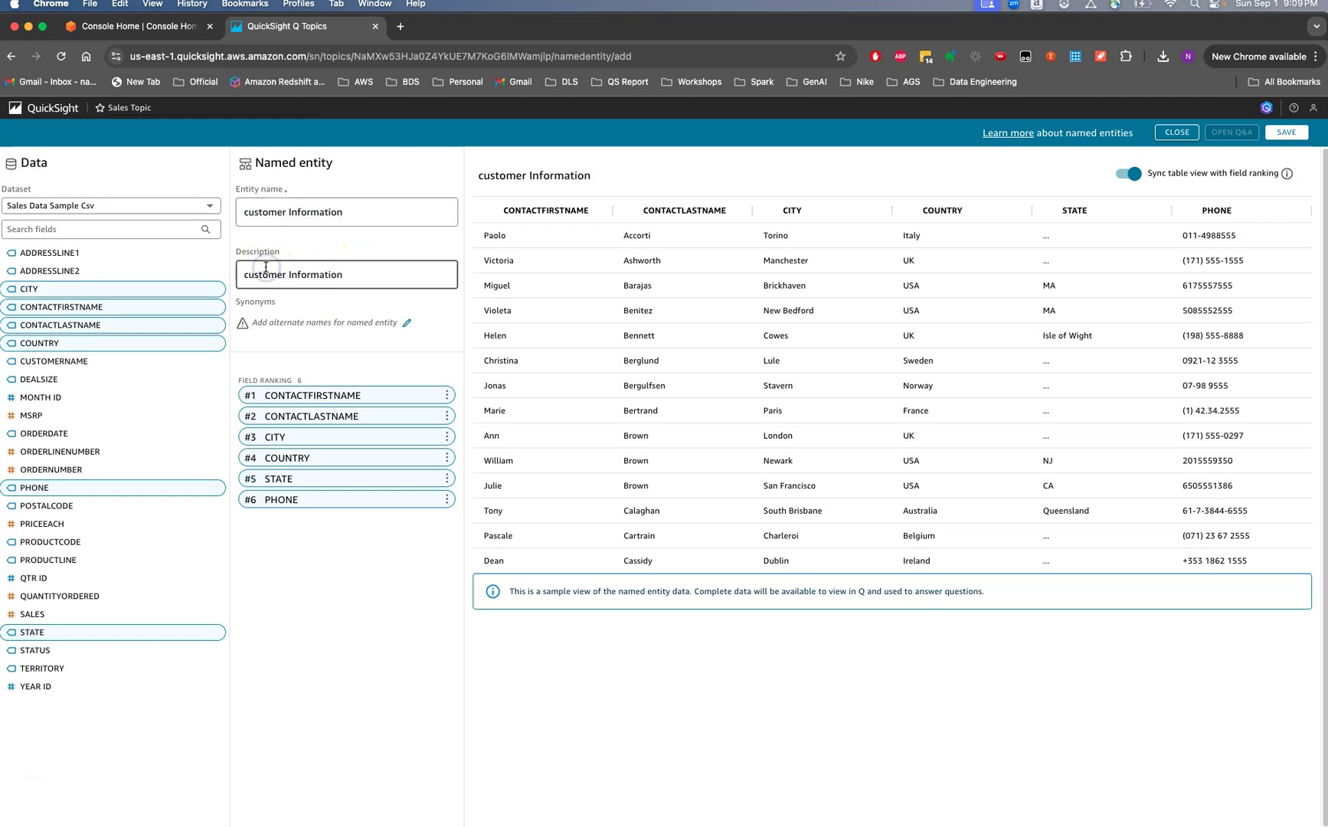
text(list)
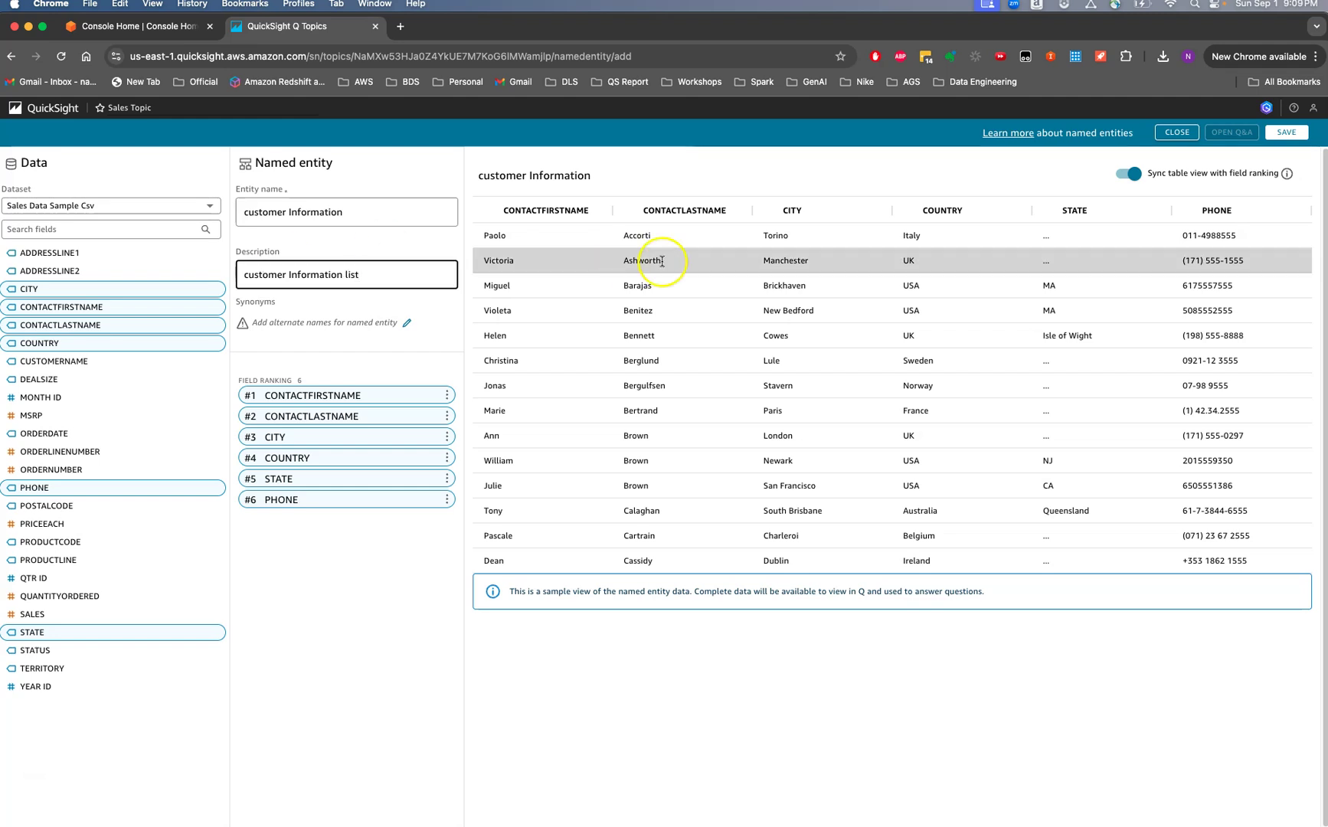
click(1287, 140)
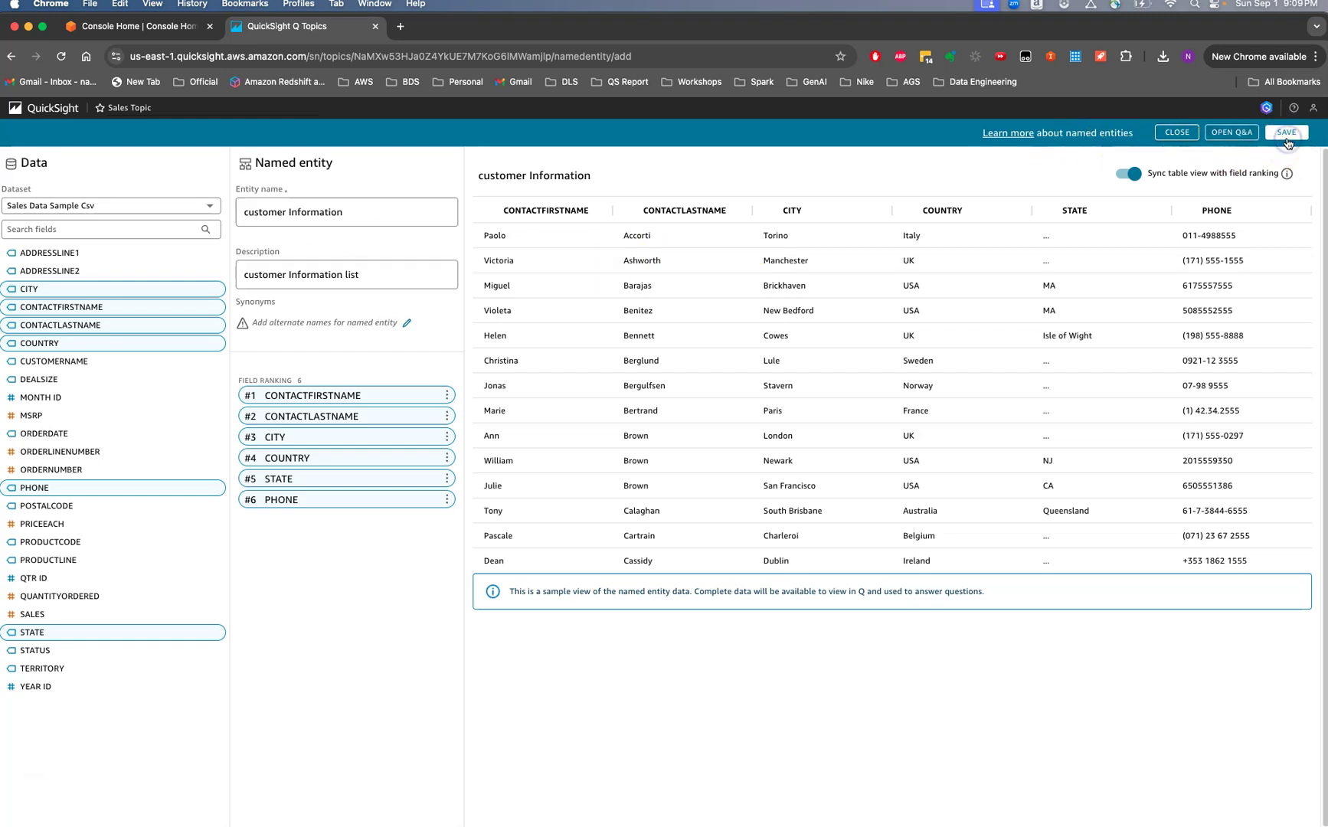
click(1302, 134)
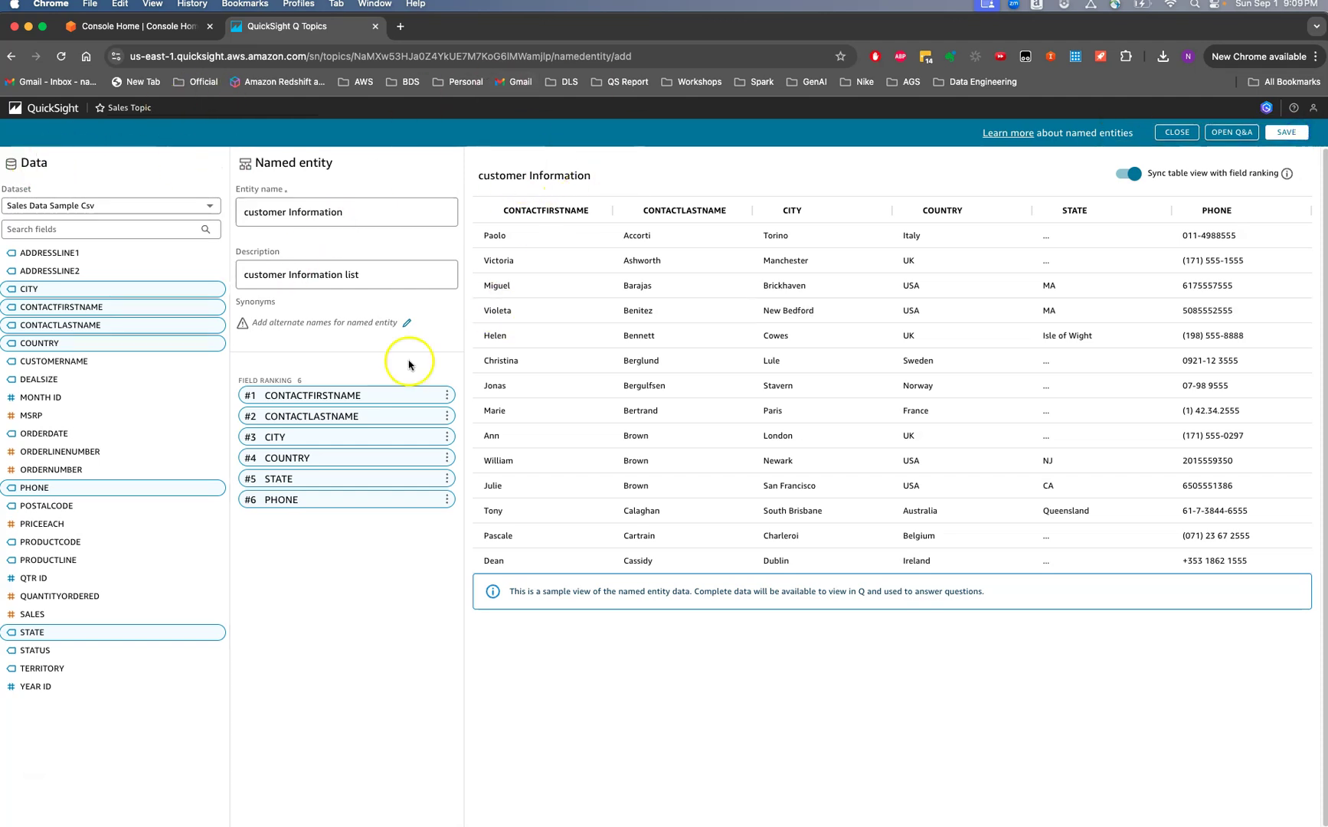
- Return to Topics and show the Sales Topic's named entities under its data settings
click(58, 108)
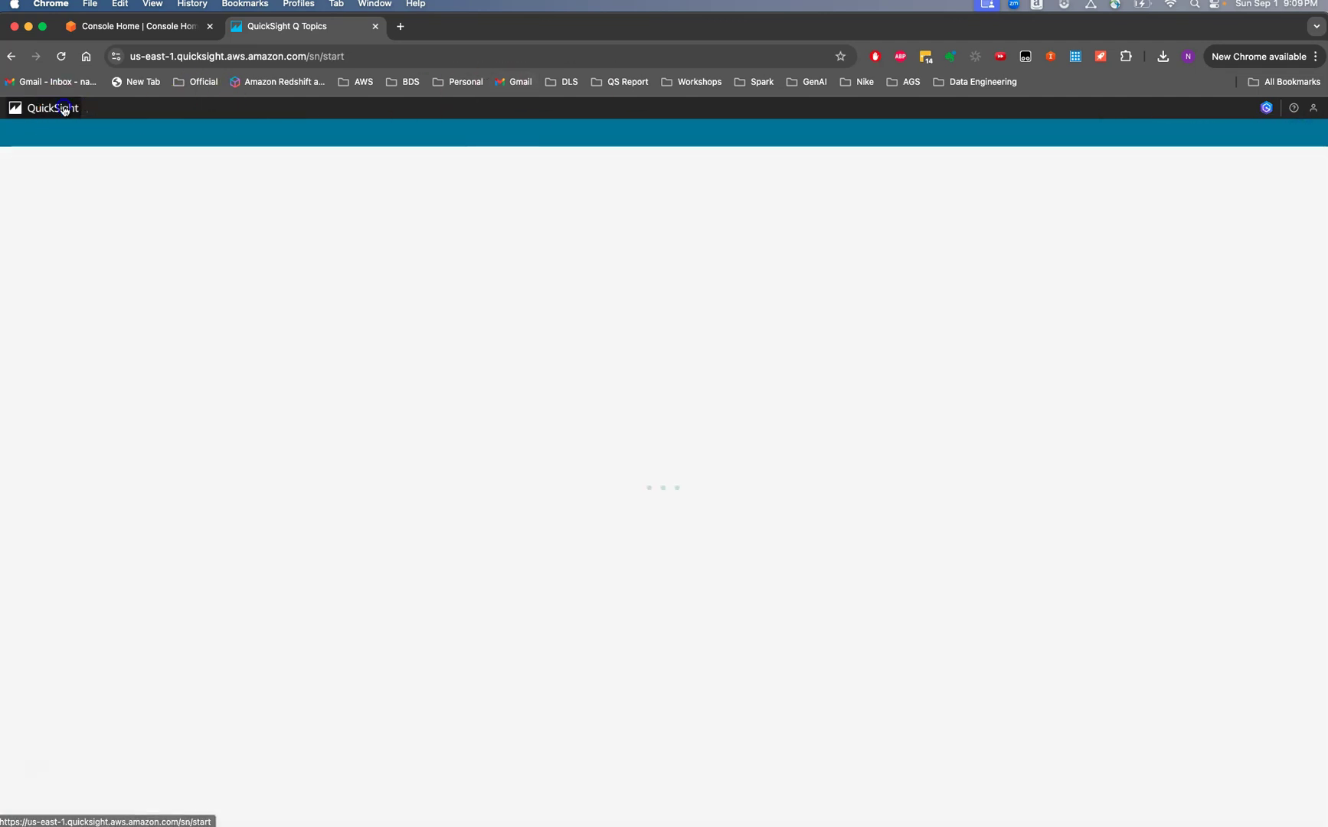
click(73, 481)
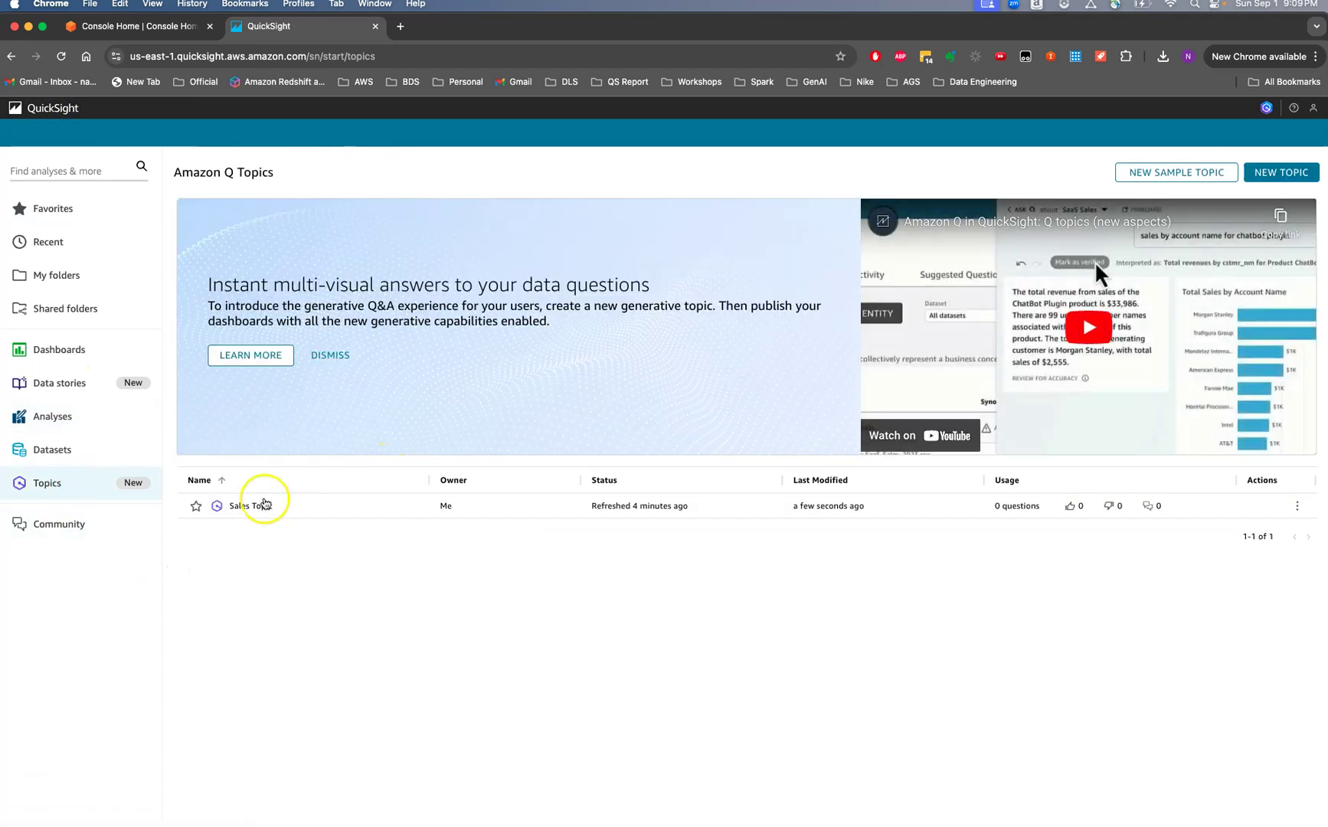
click(255, 506)
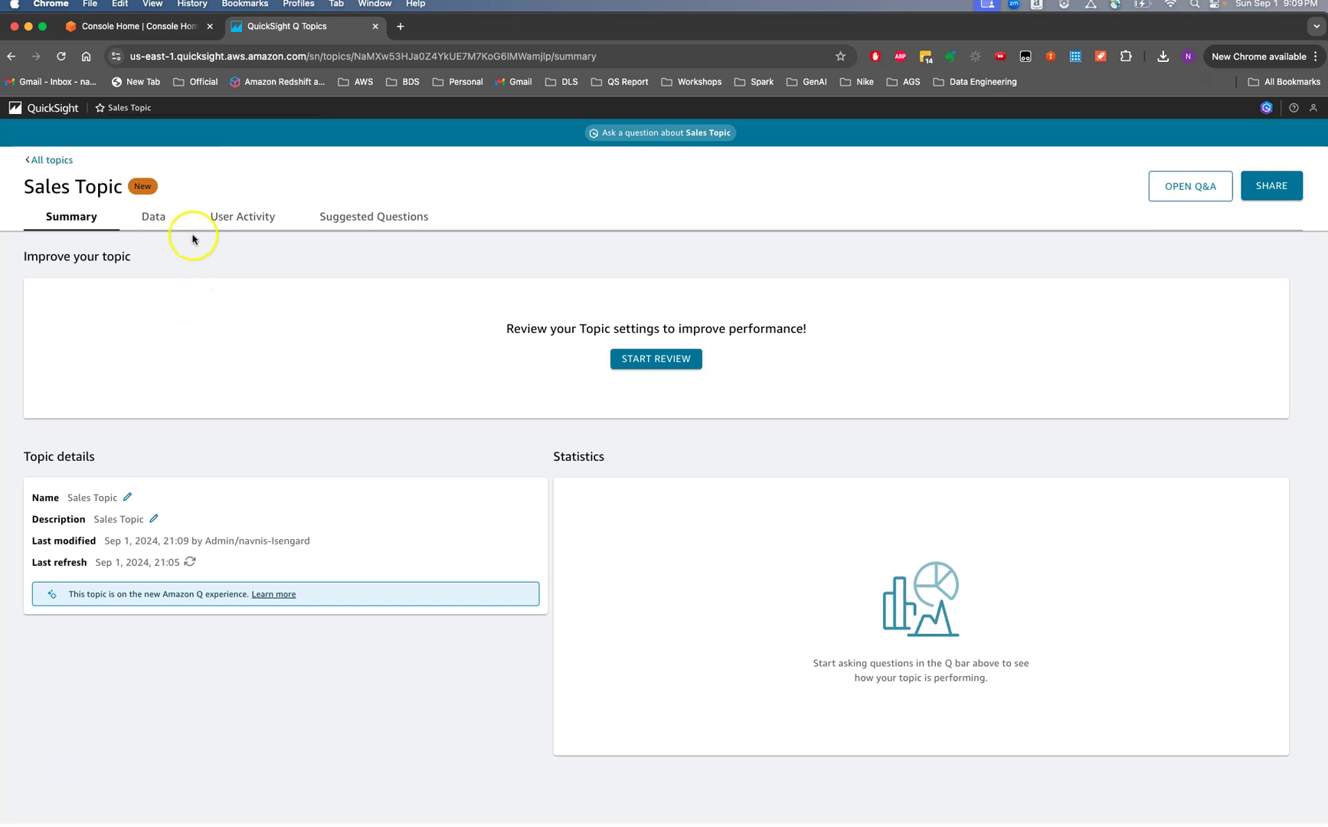
click(153, 217)
click(274, 274)
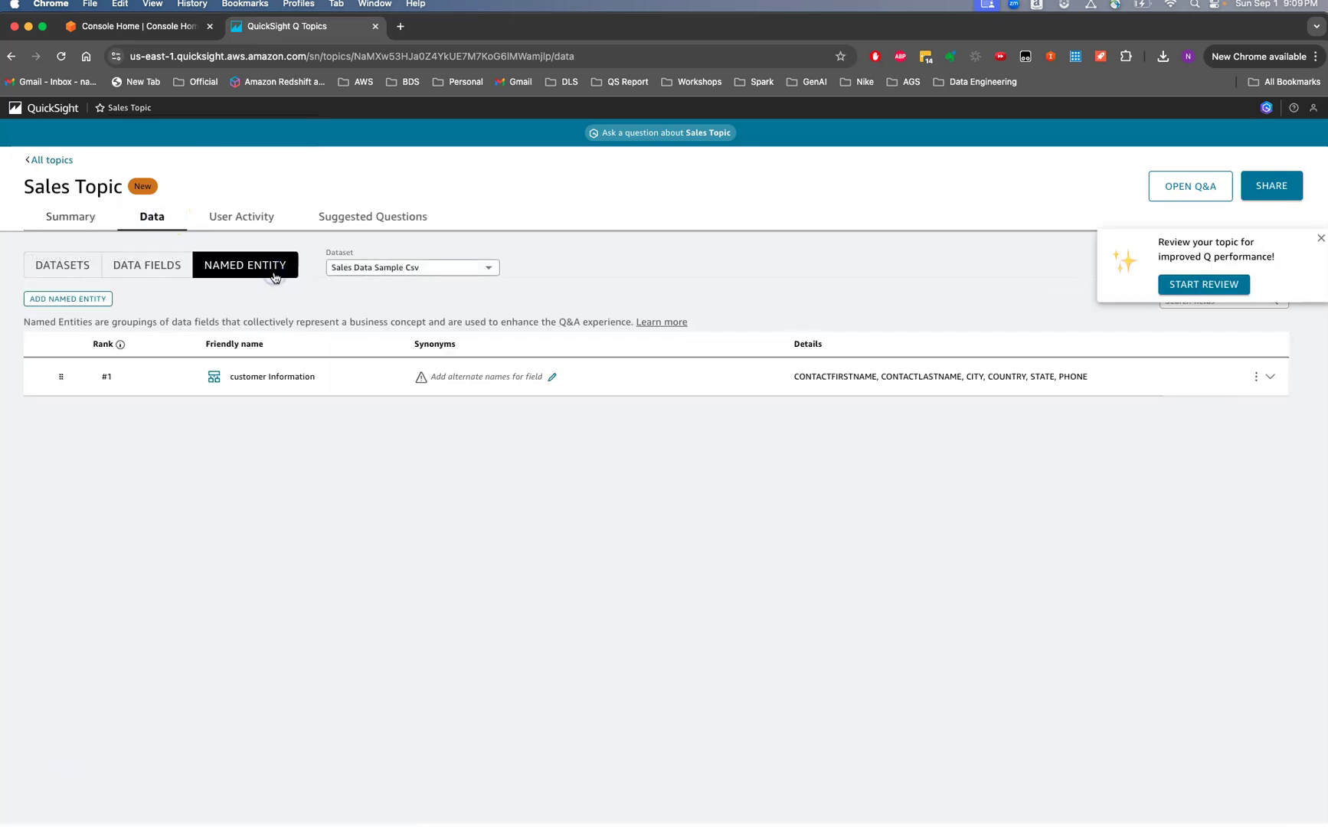
- Add 'customers' as a synonym for customer Information, then go to Suggested Questions
click(466, 378)
text(customer)
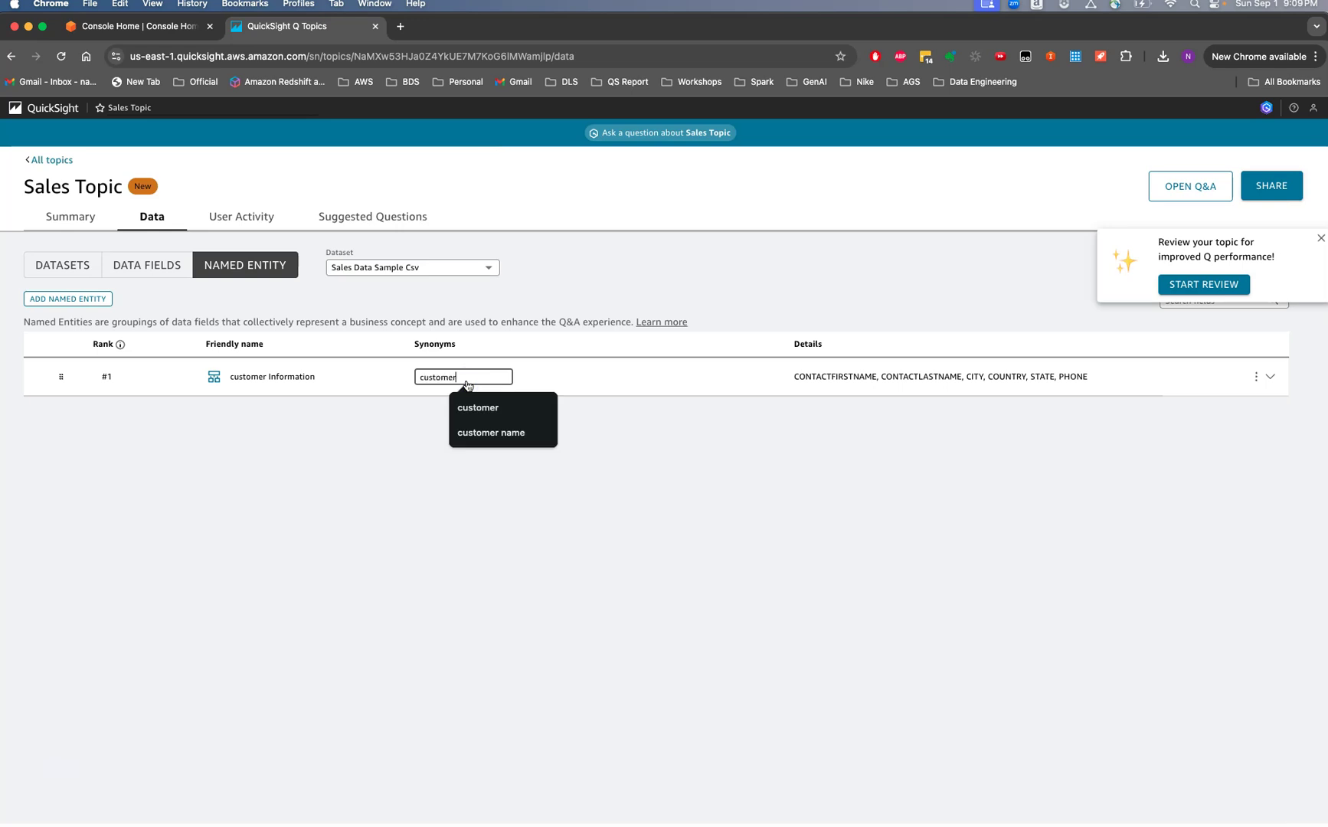
text( ibnformation)
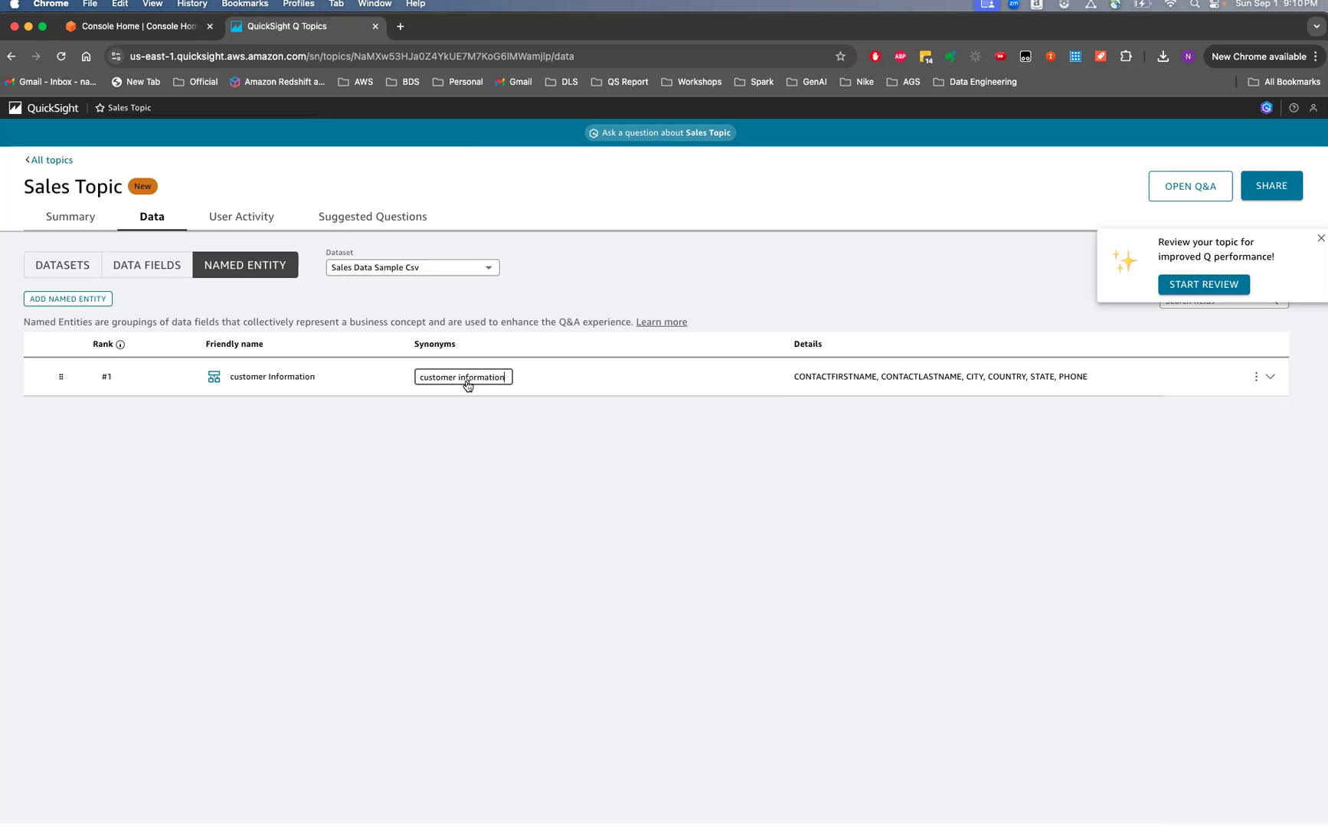
click(521, 470)
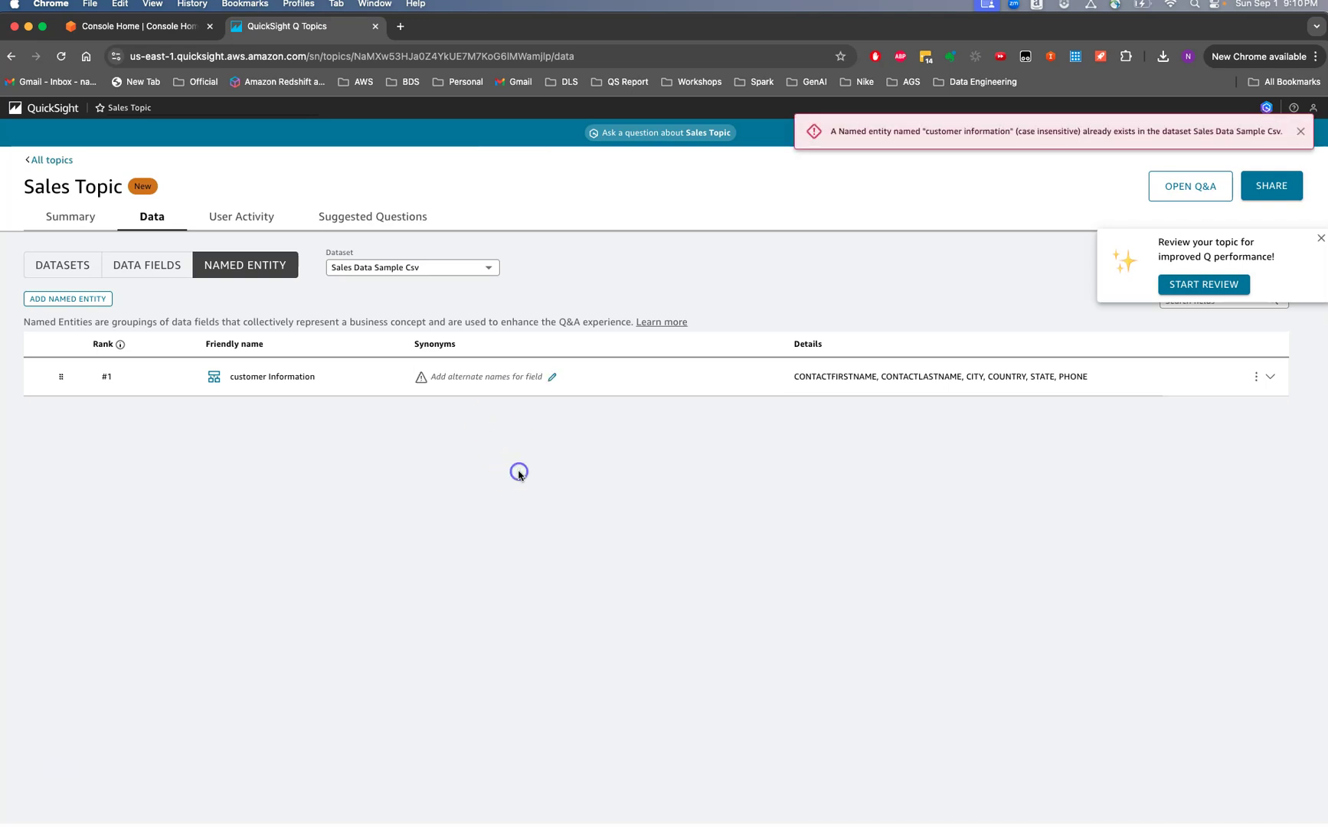
click(505, 378)
click(522, 380)
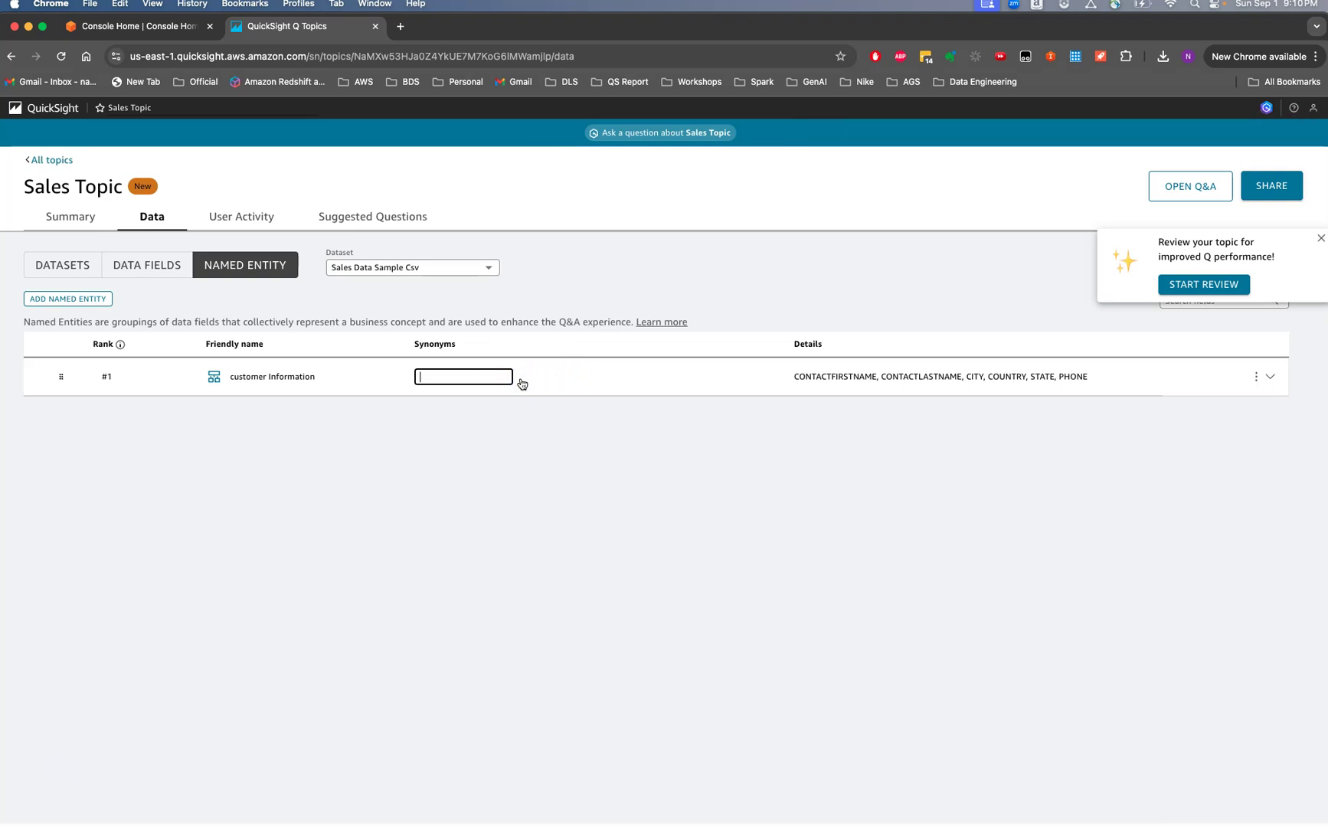
text(customers)
click(531, 501)
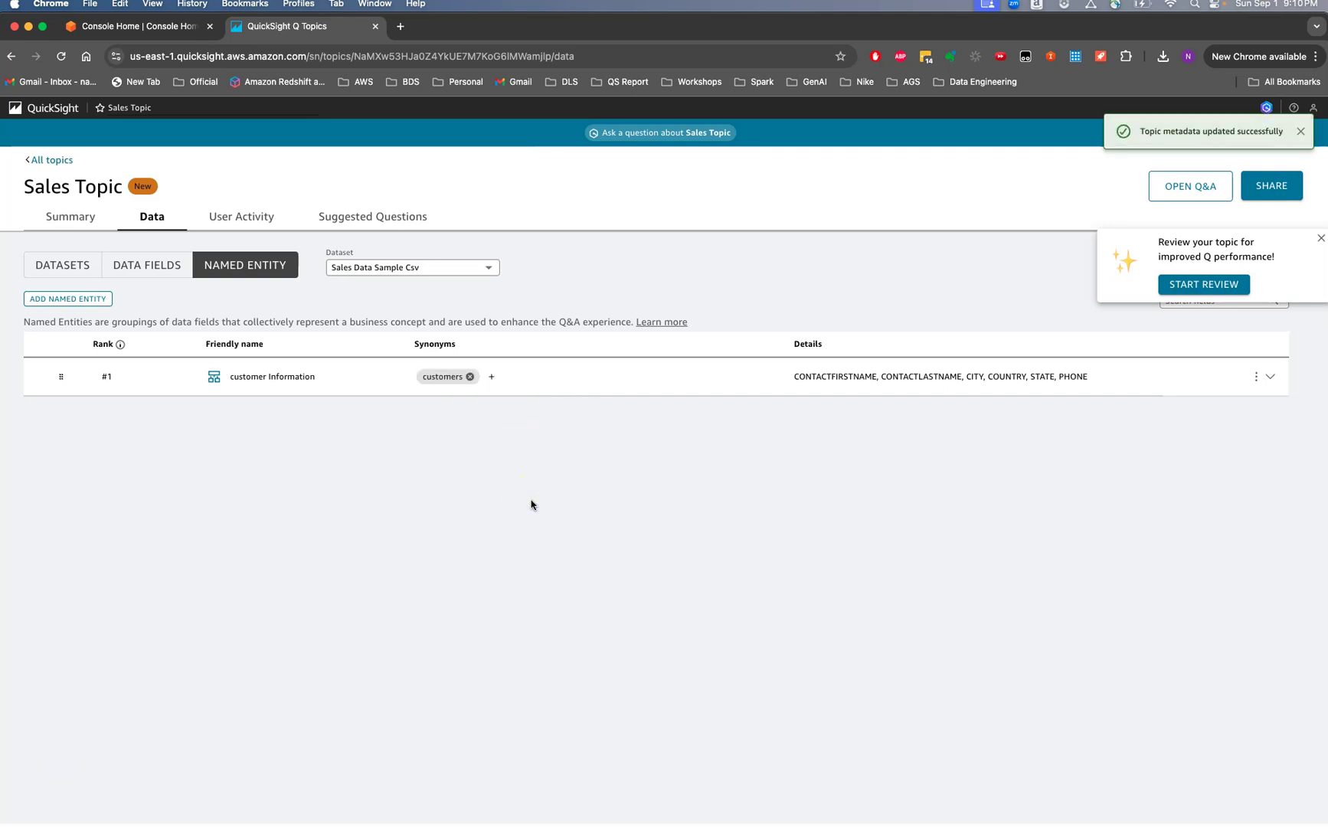
click(951, 290)
click(261, 218)
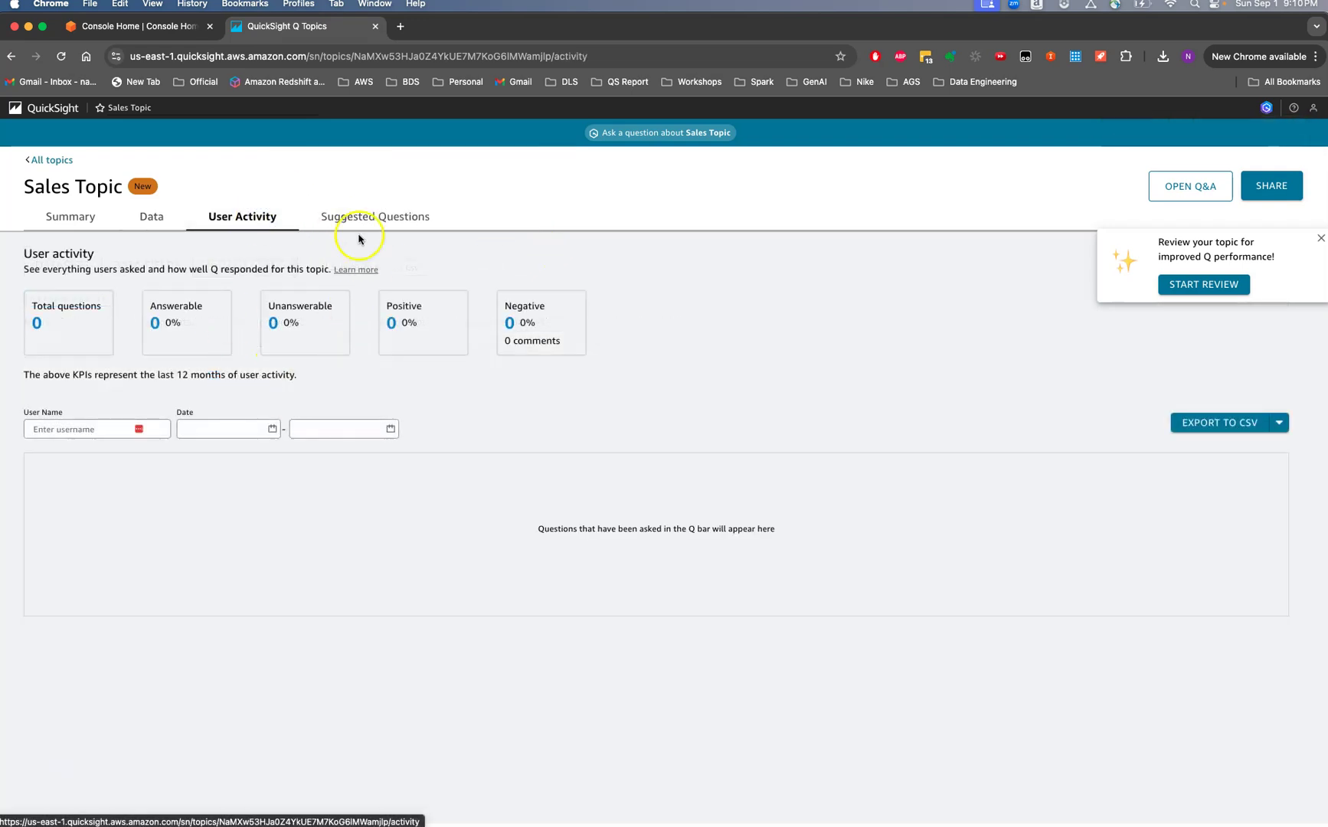
click(379, 214)
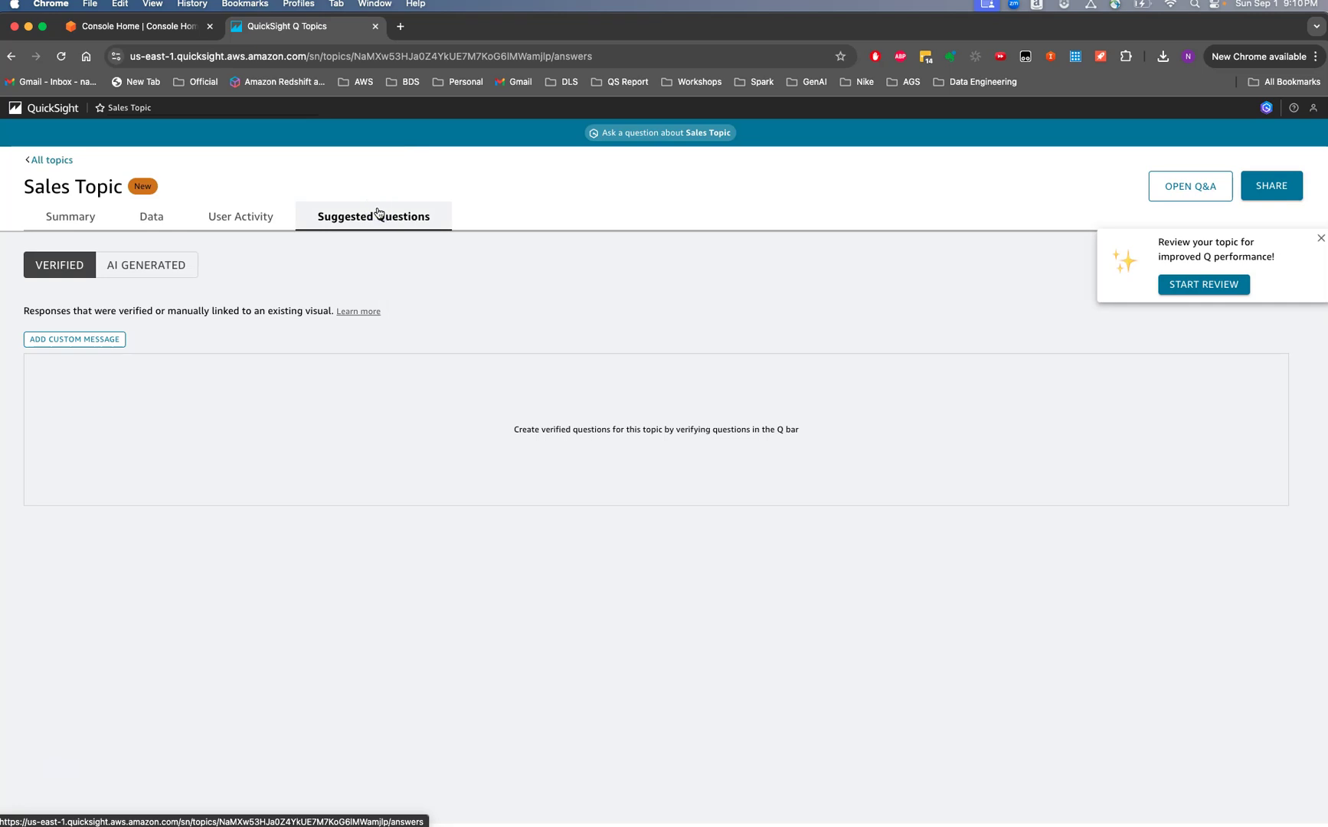
- Show AI-generated questions, dismiss the review reminder, and regenerate the question list
click(147, 264)
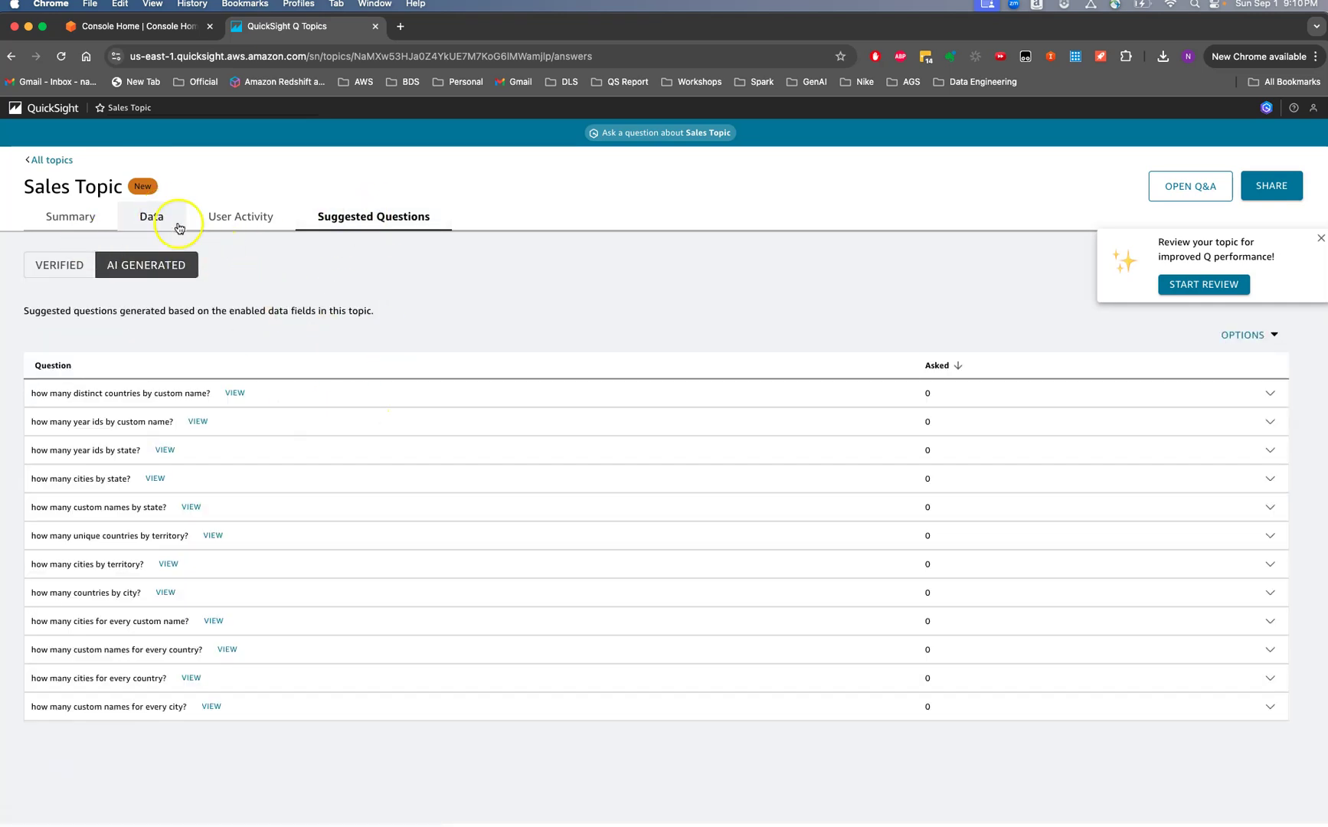
click(1321, 238)
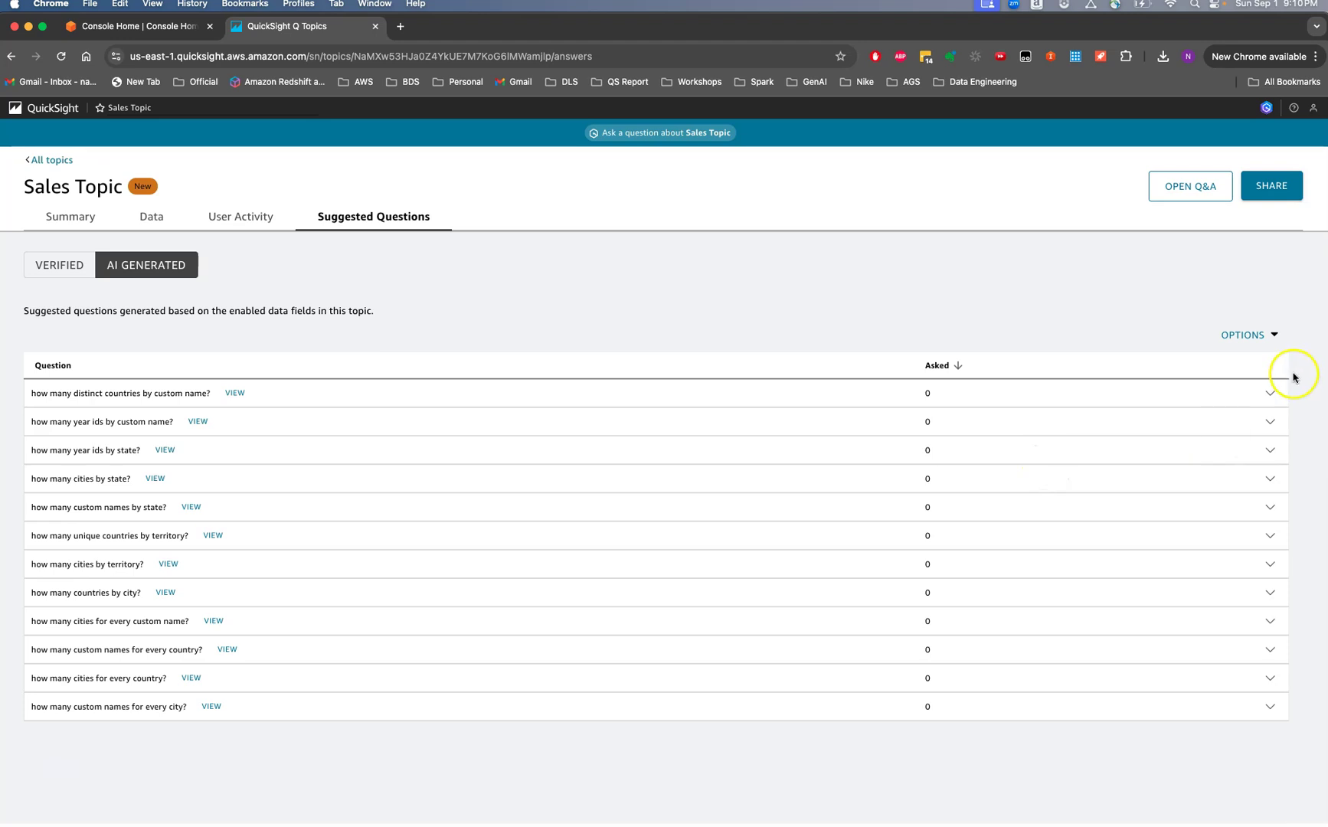
click(1275, 341)
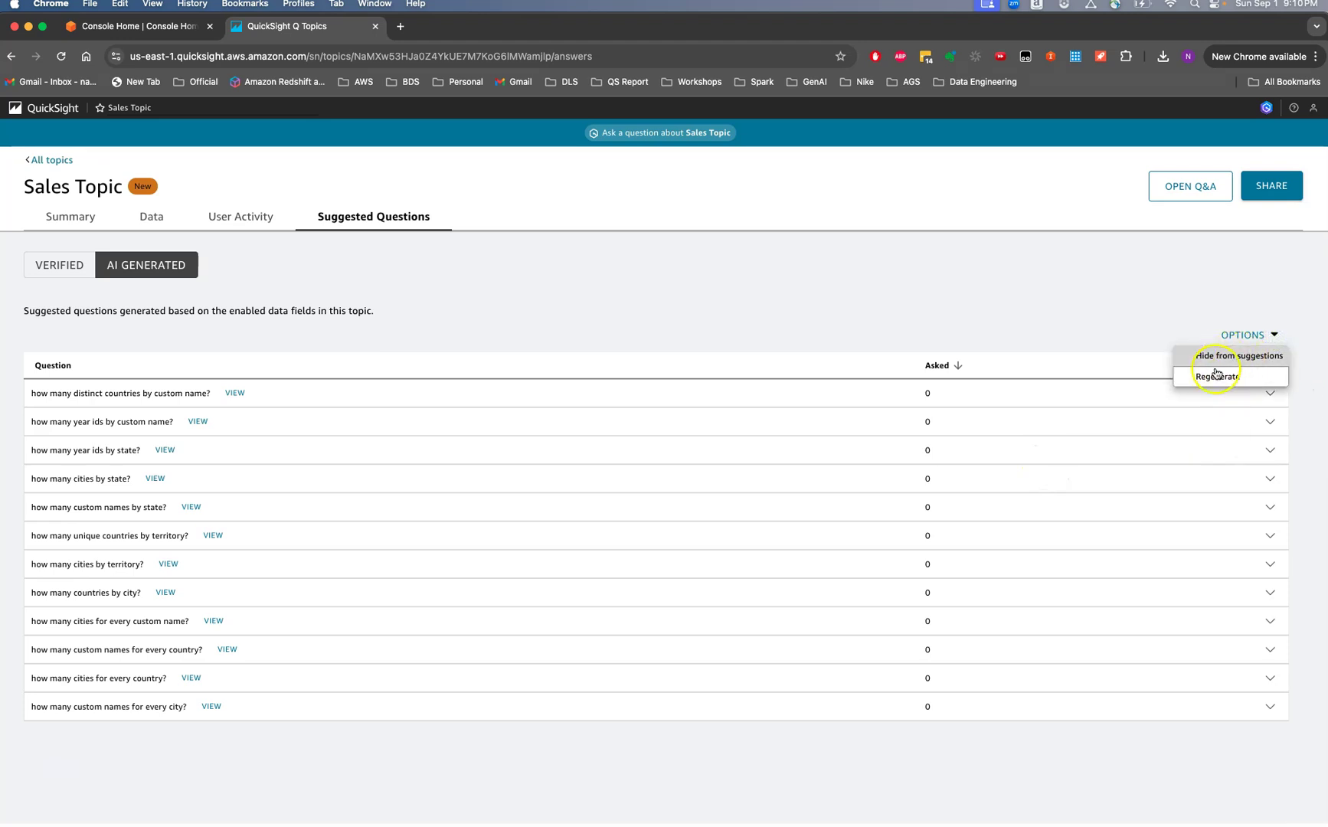
click(1252, 376)
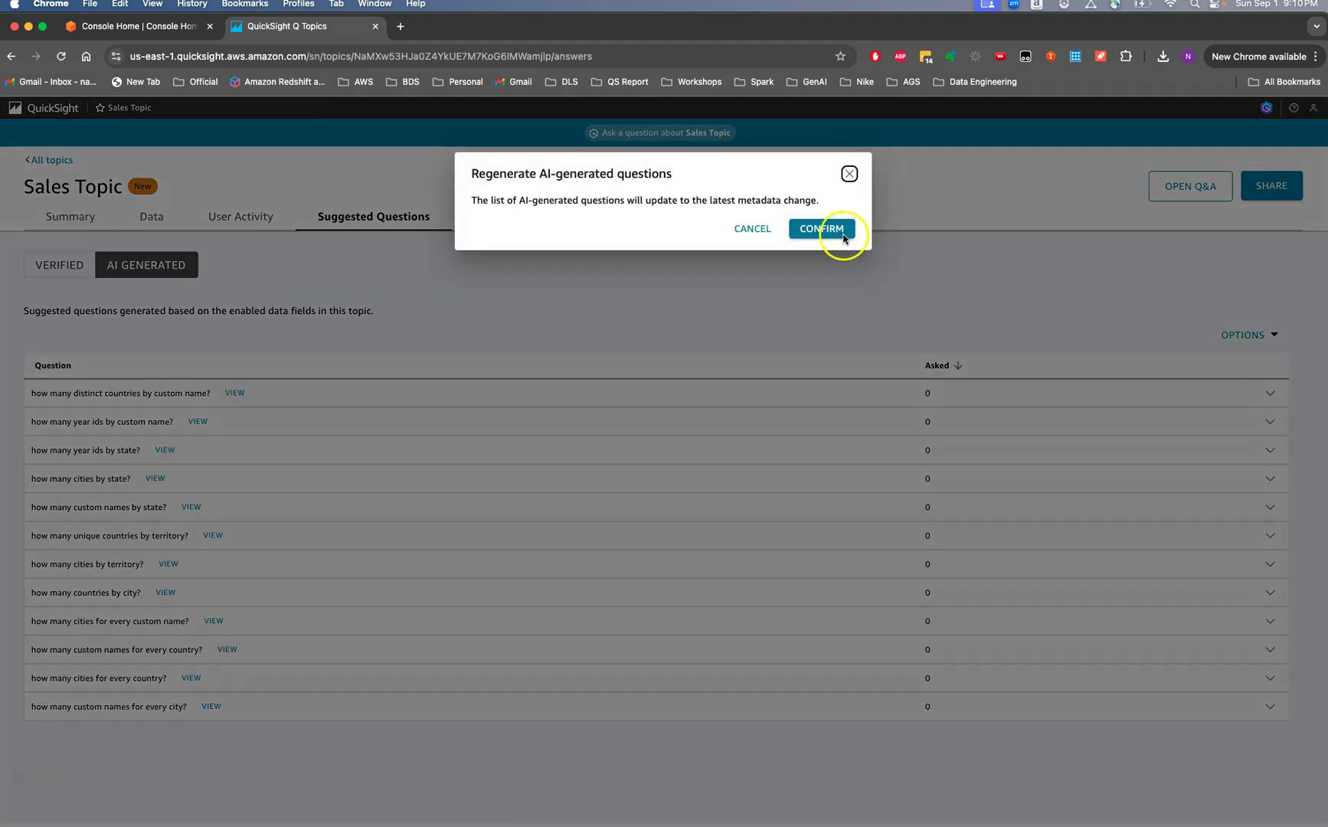
click(762, 230)
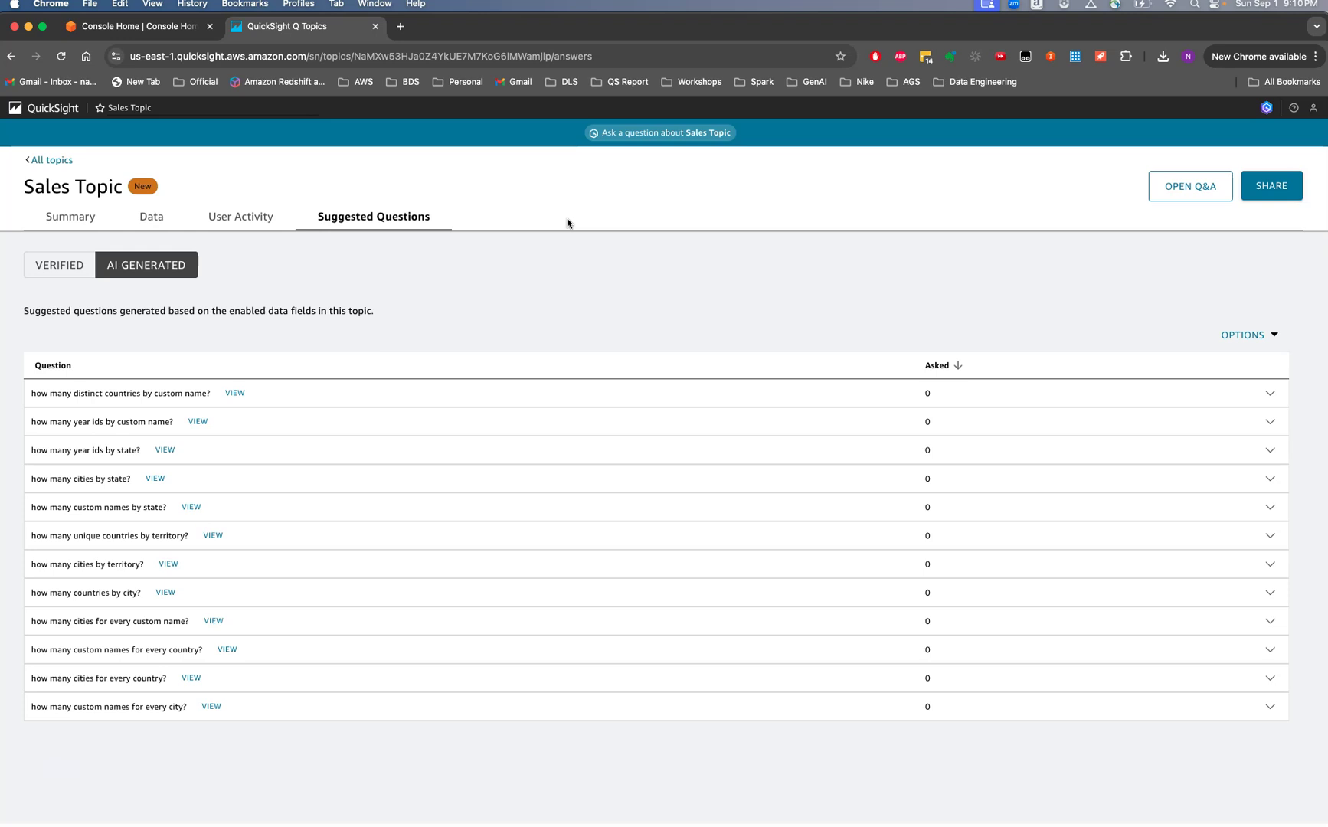
- Open Q&A and ask 'how many distinct countries by custom name?', scrolling the resulting chart
click(1191, 186)
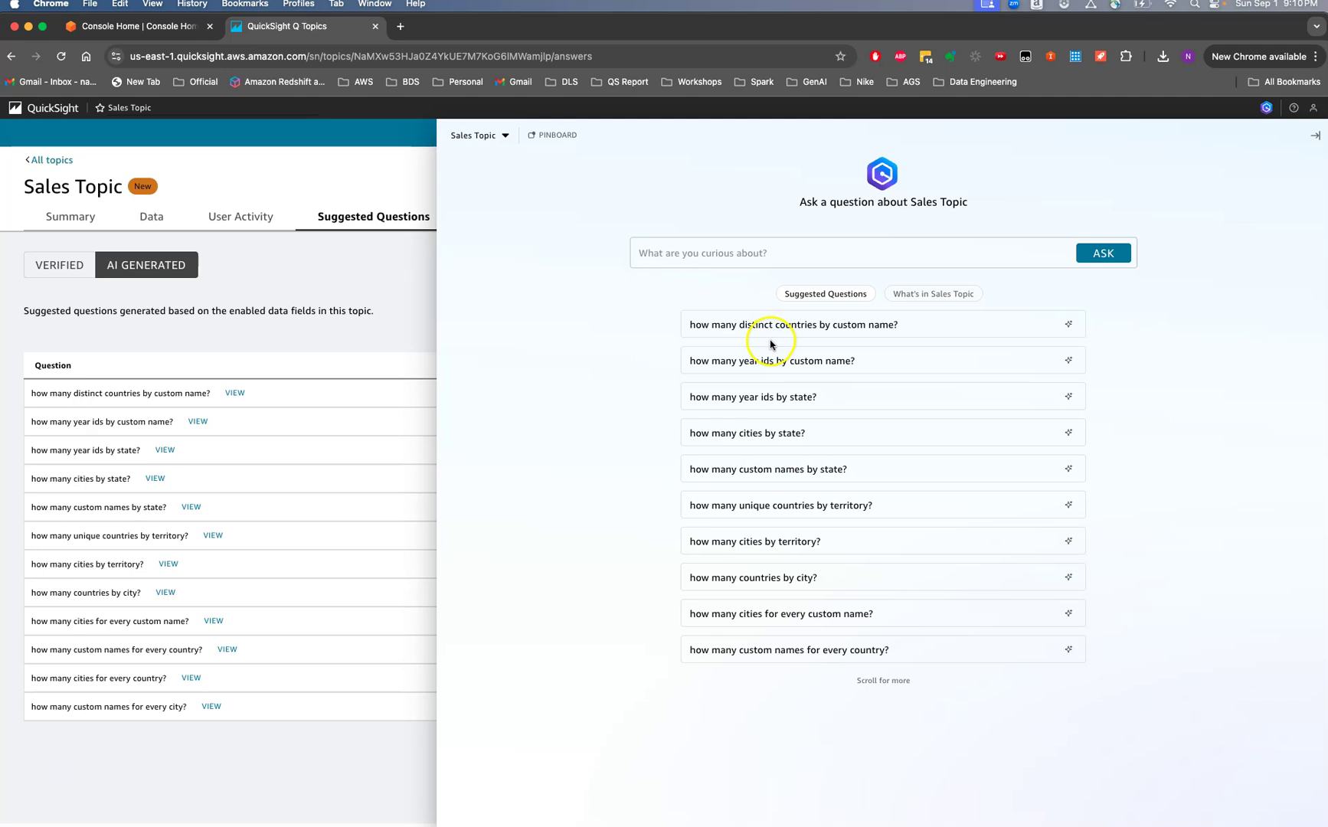
click(773, 330)
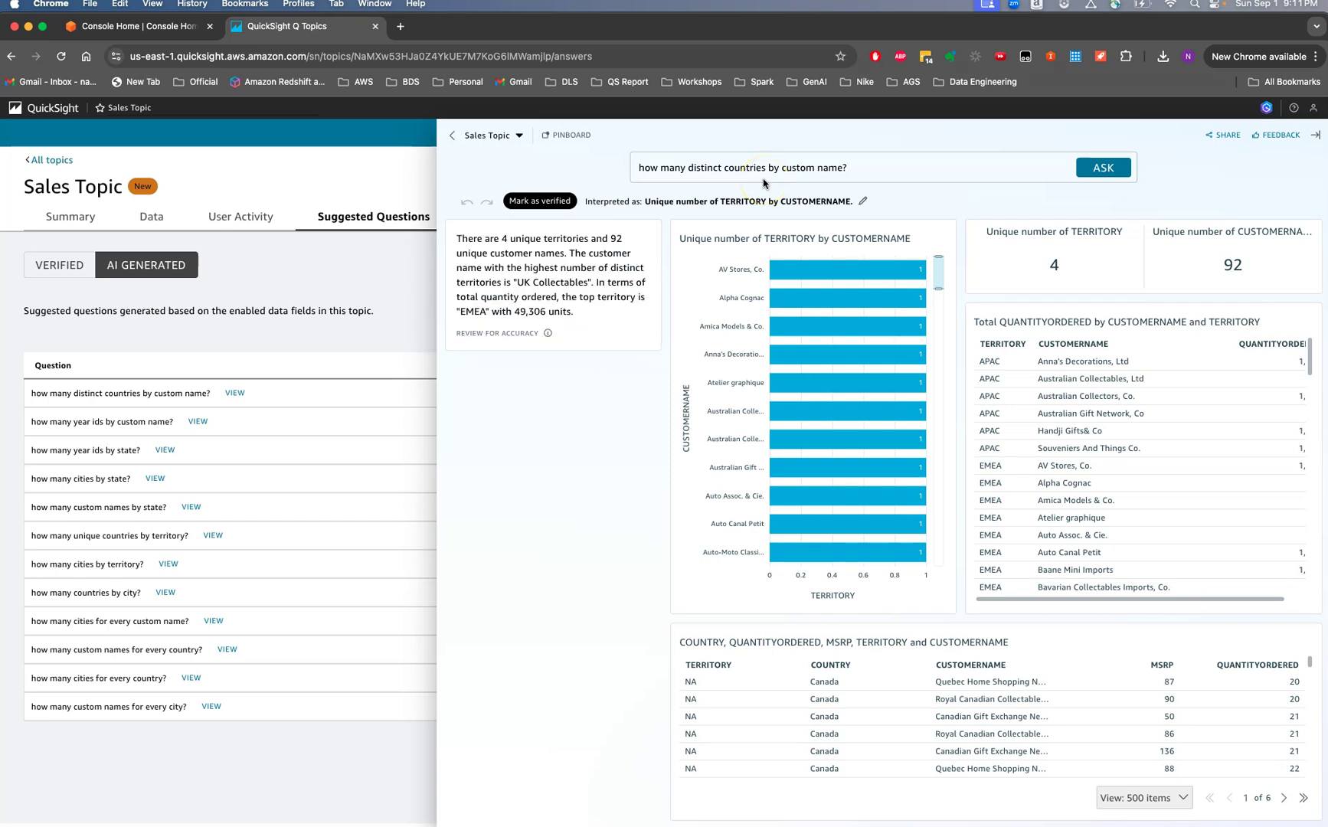
drag(937, 270, 951, 443)
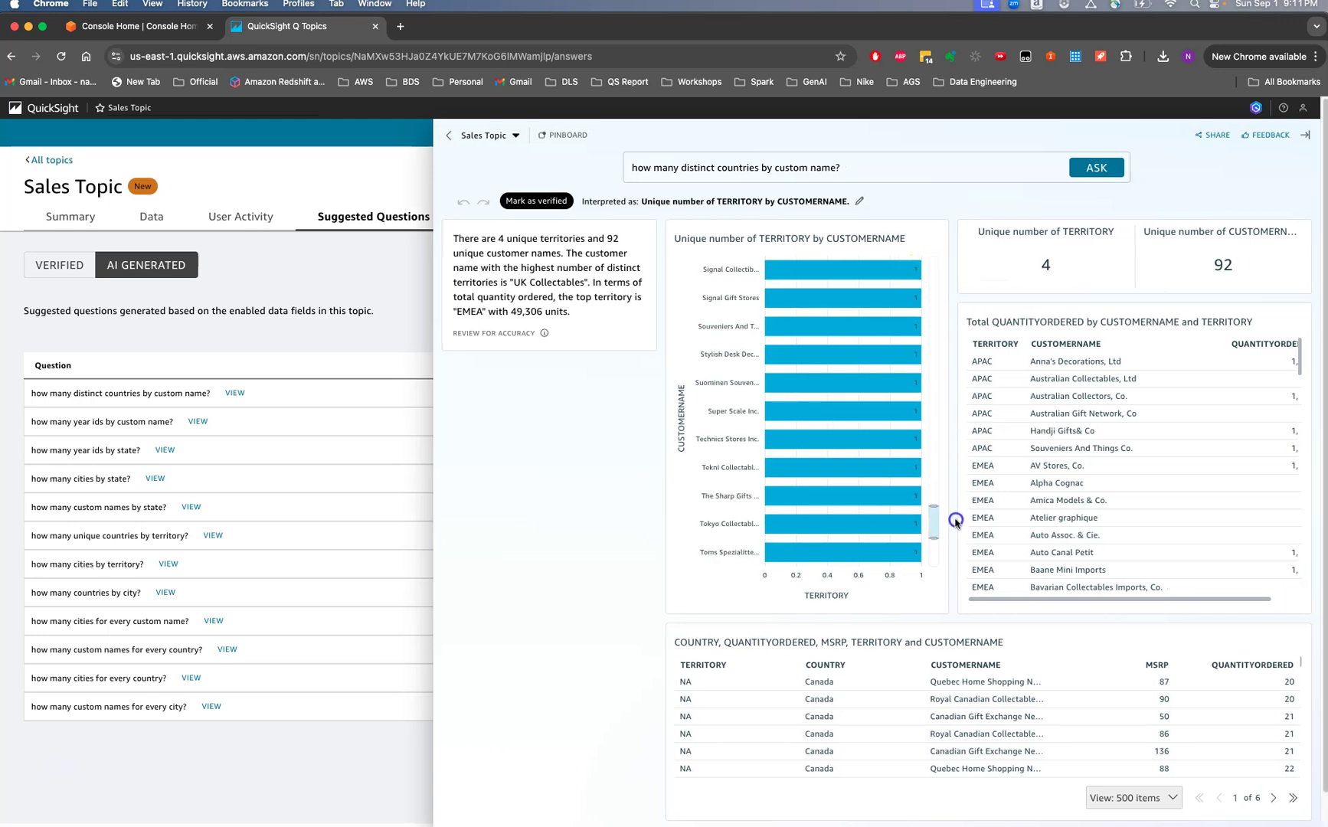
drag(955, 520, 925, 270)
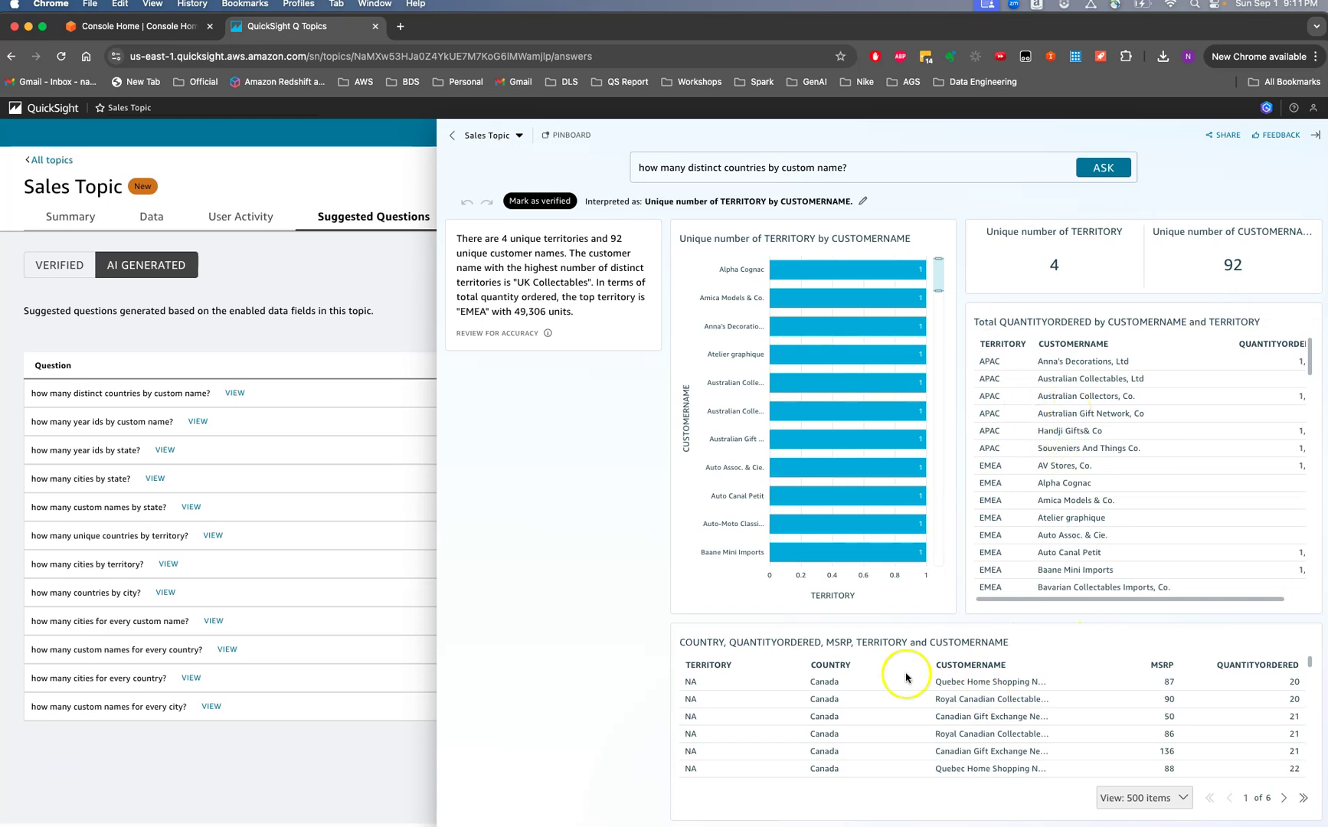
- Clear the question box and glance at the Sales Topic info card
click(881, 160)
drag(881, 160, 643, 165)
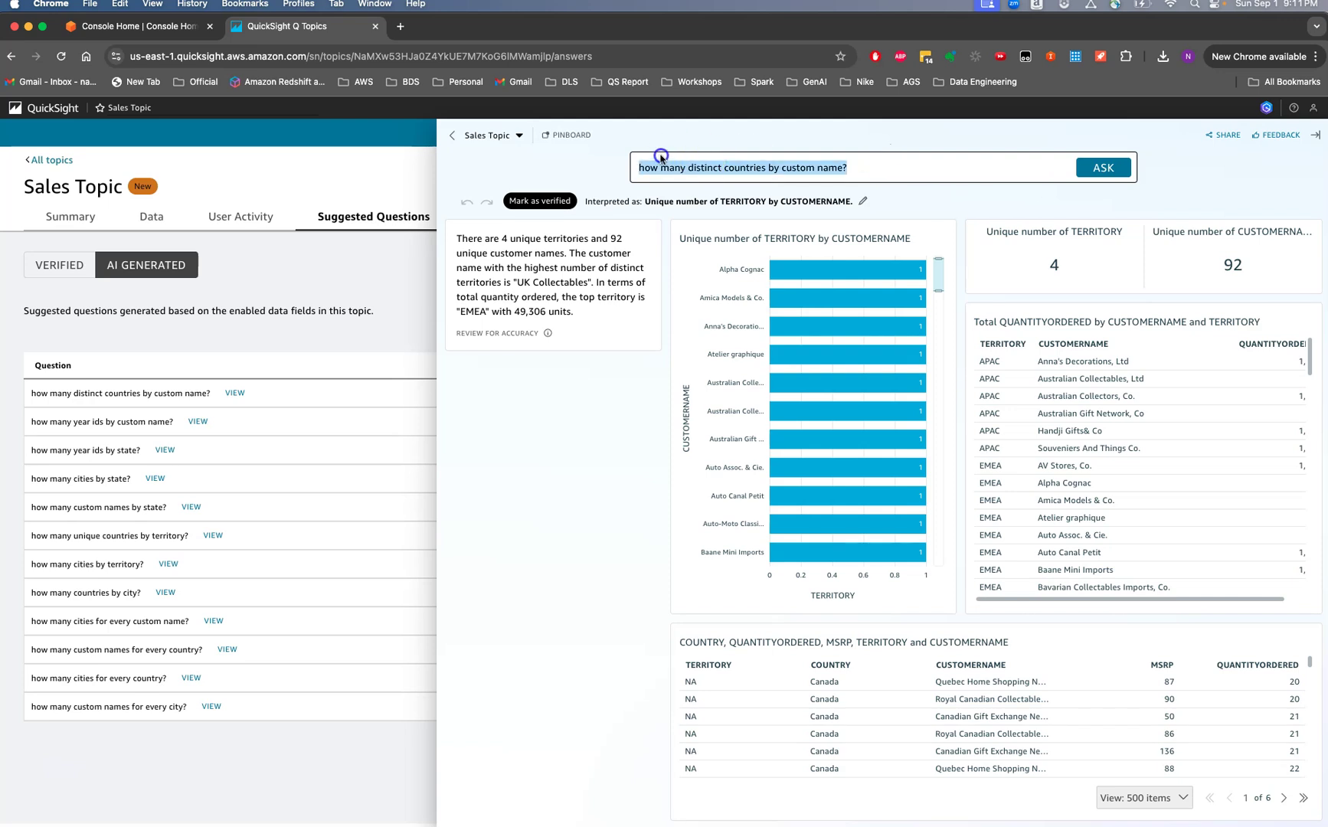
key(BackSpace)
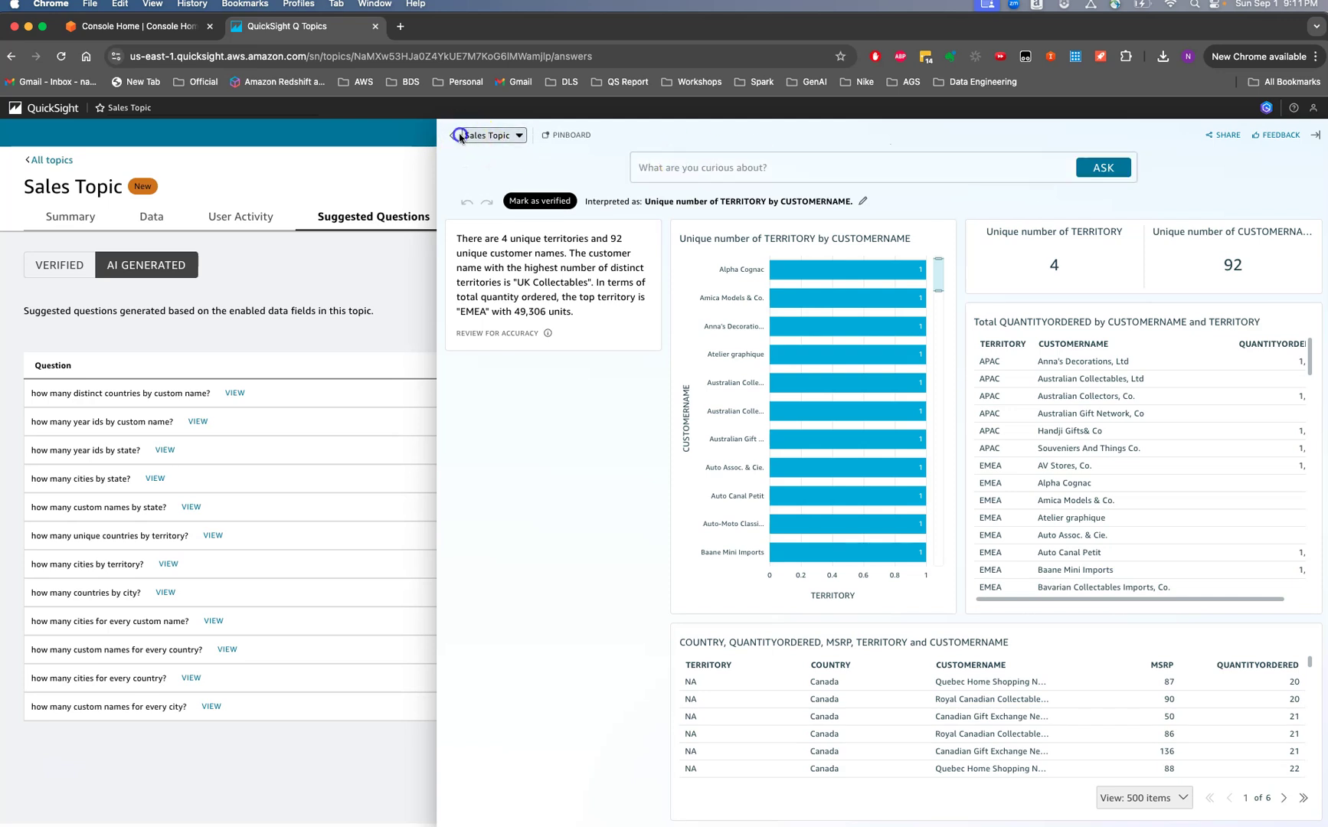
click(494, 135)
click(888, 181)
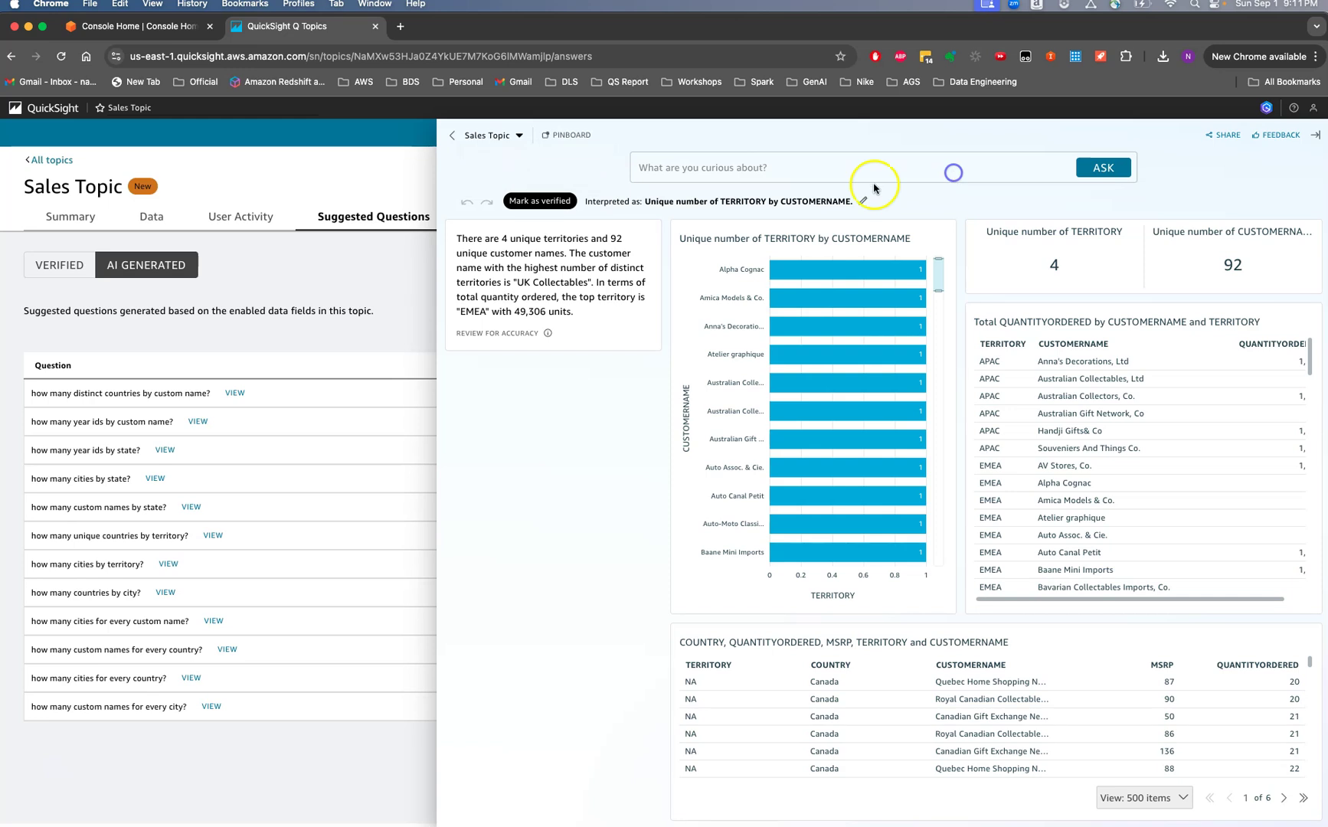
click(938, 159)
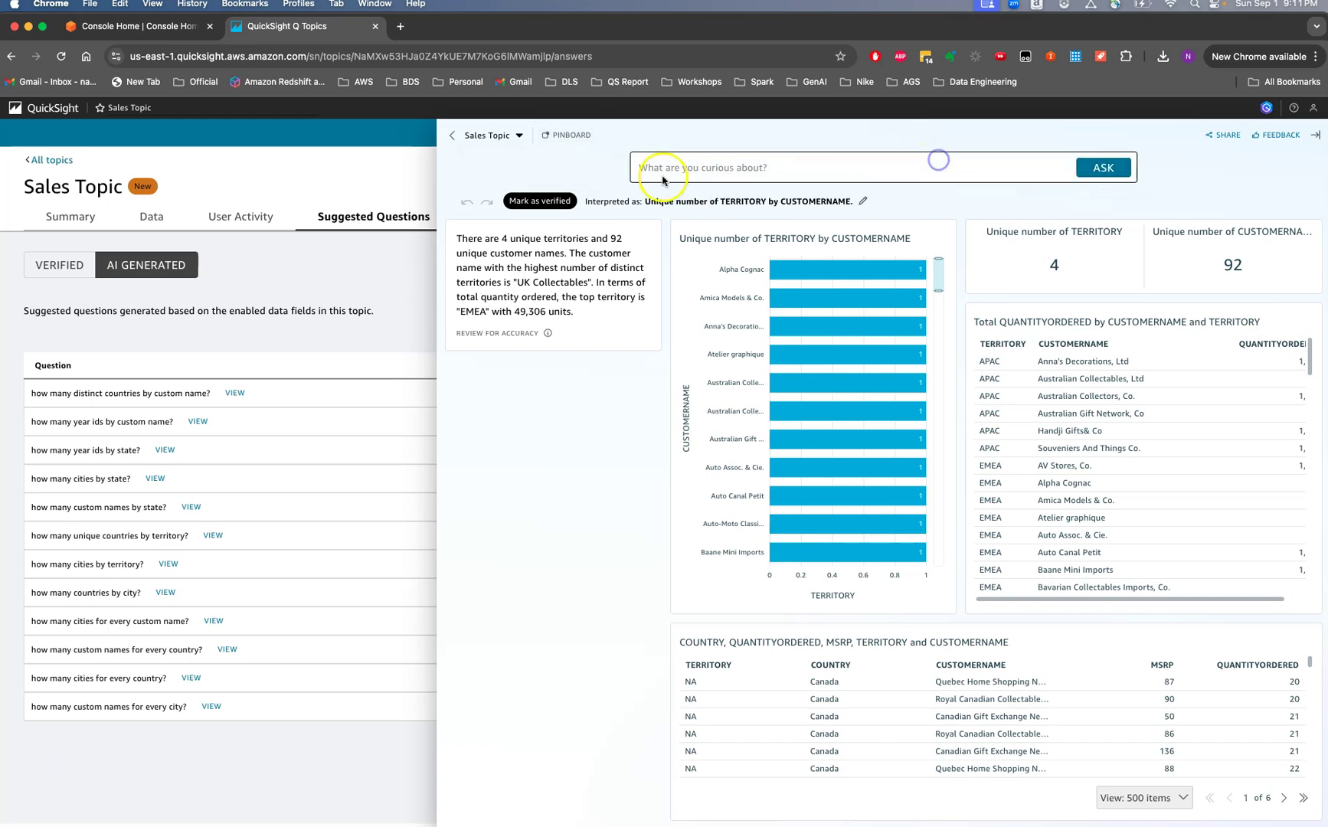
- Ask 'how many cities by state?' and pin the Number of CITY by STATE chart
click(453, 136)
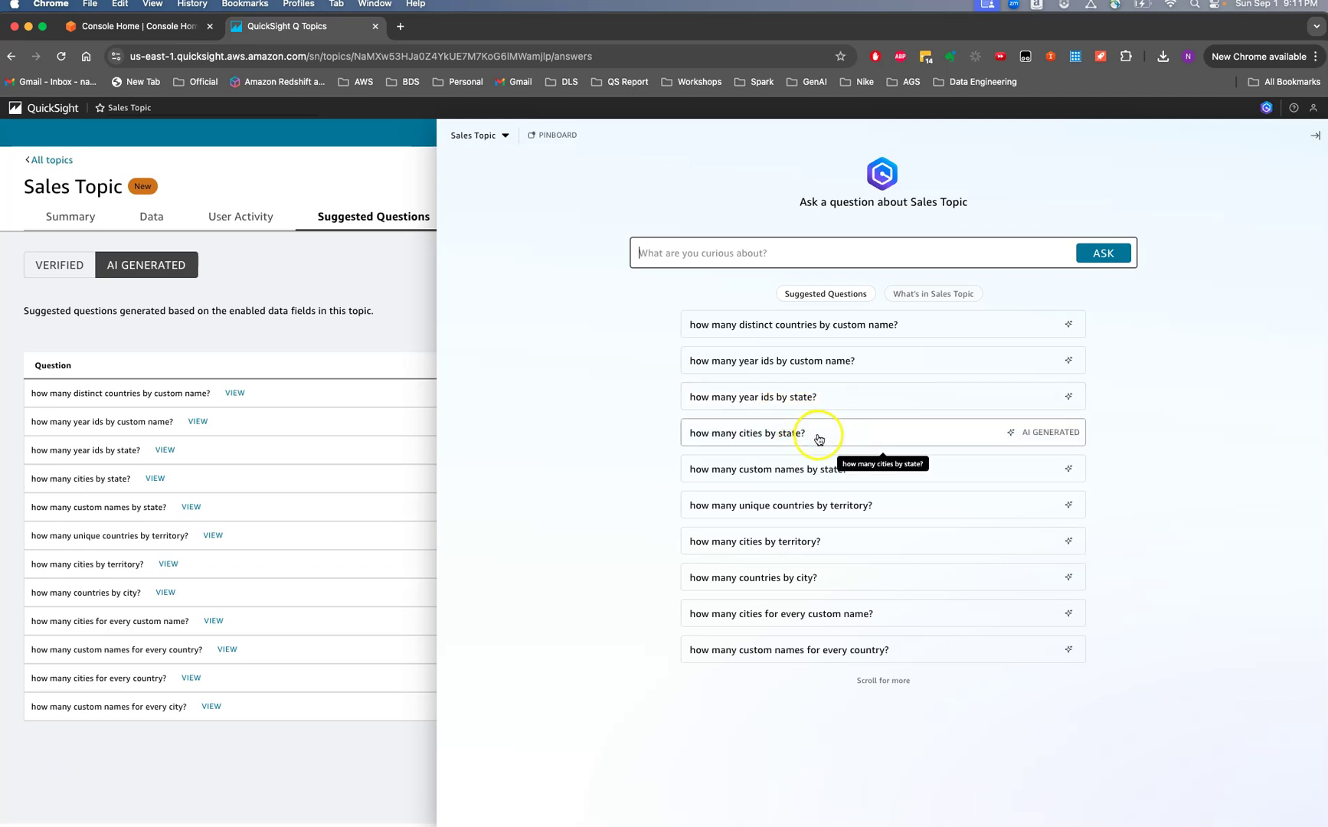
click(821, 444)
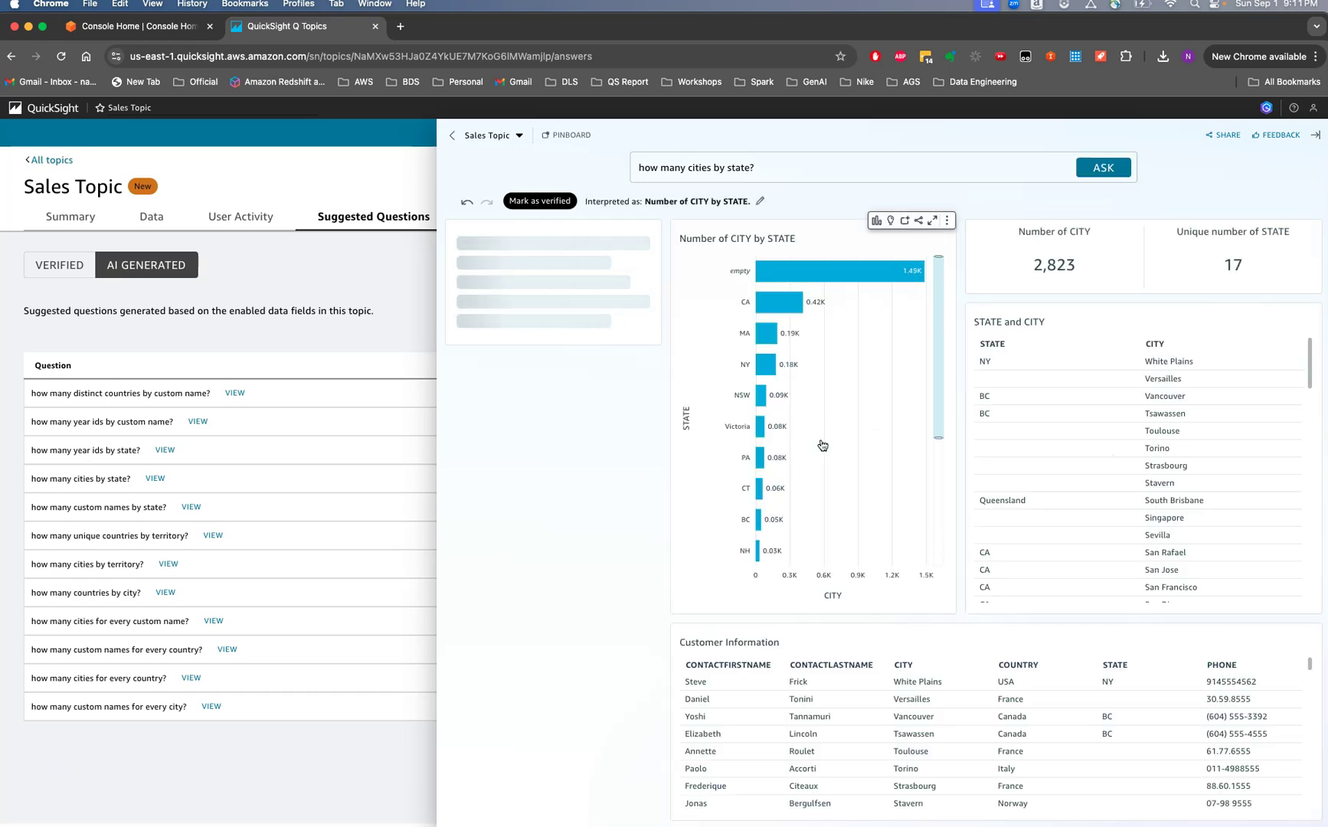
drag(739, 302, 753, 303)
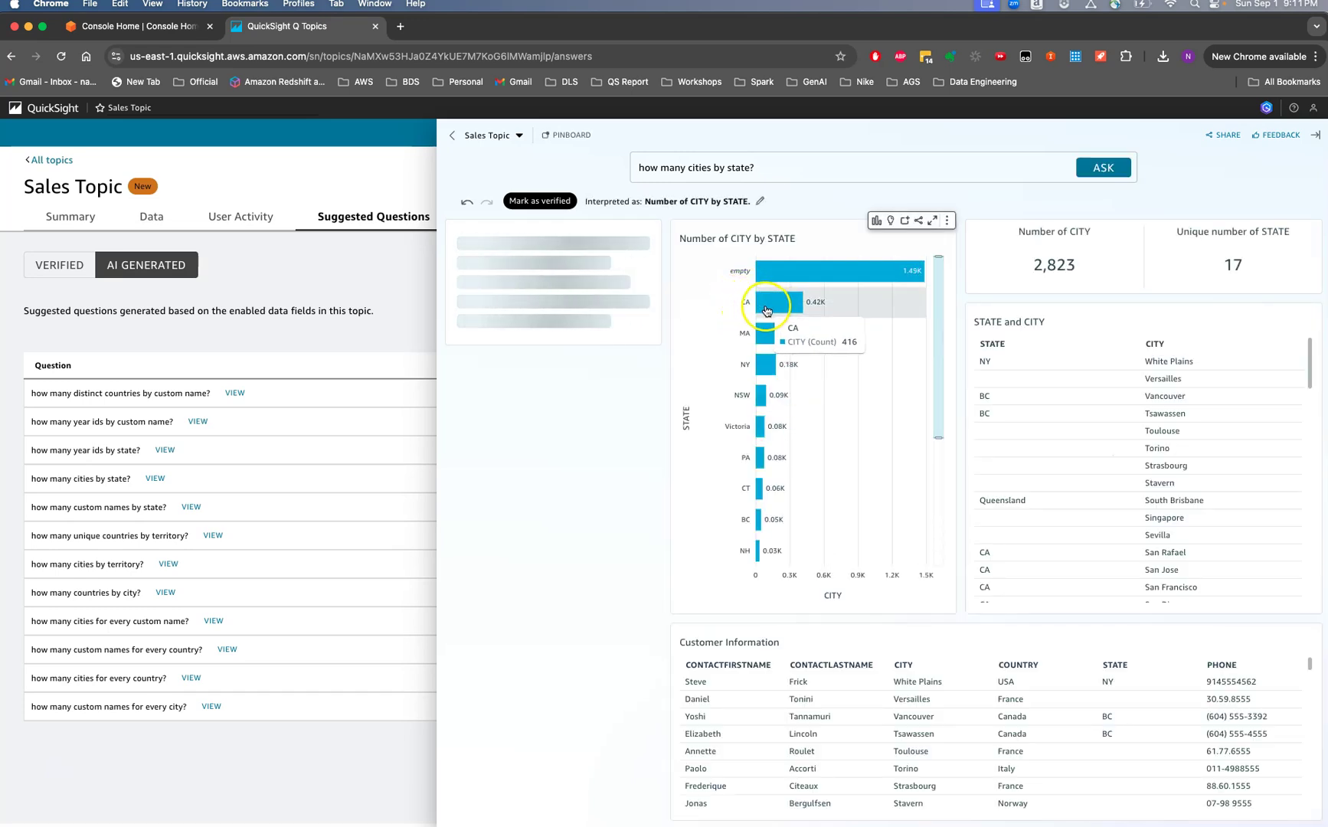
mouse_move(772, 337)
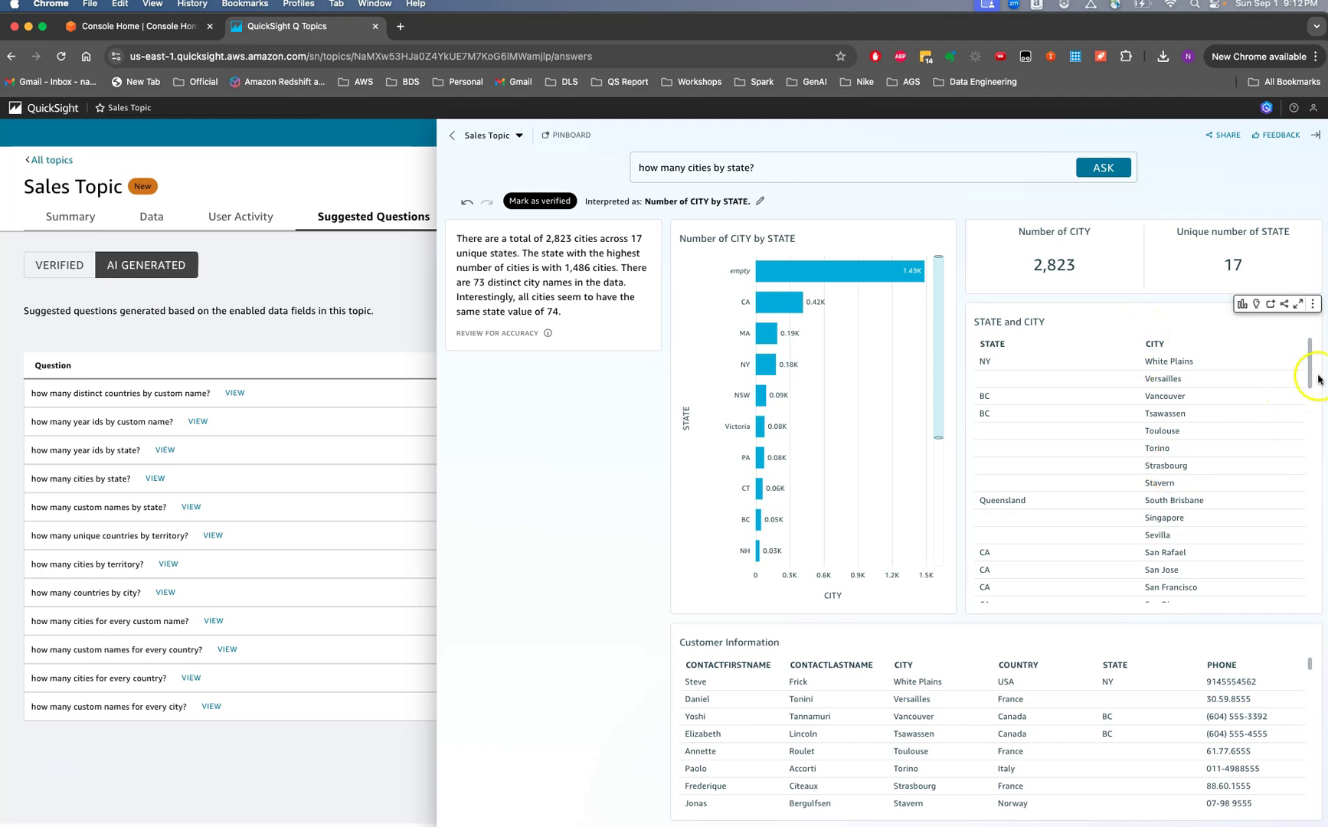
mouse_move(1309, 375)
mouse_down()
mouse_move(1317, 596)
mouse_move(1307, 353)
mouse_up()
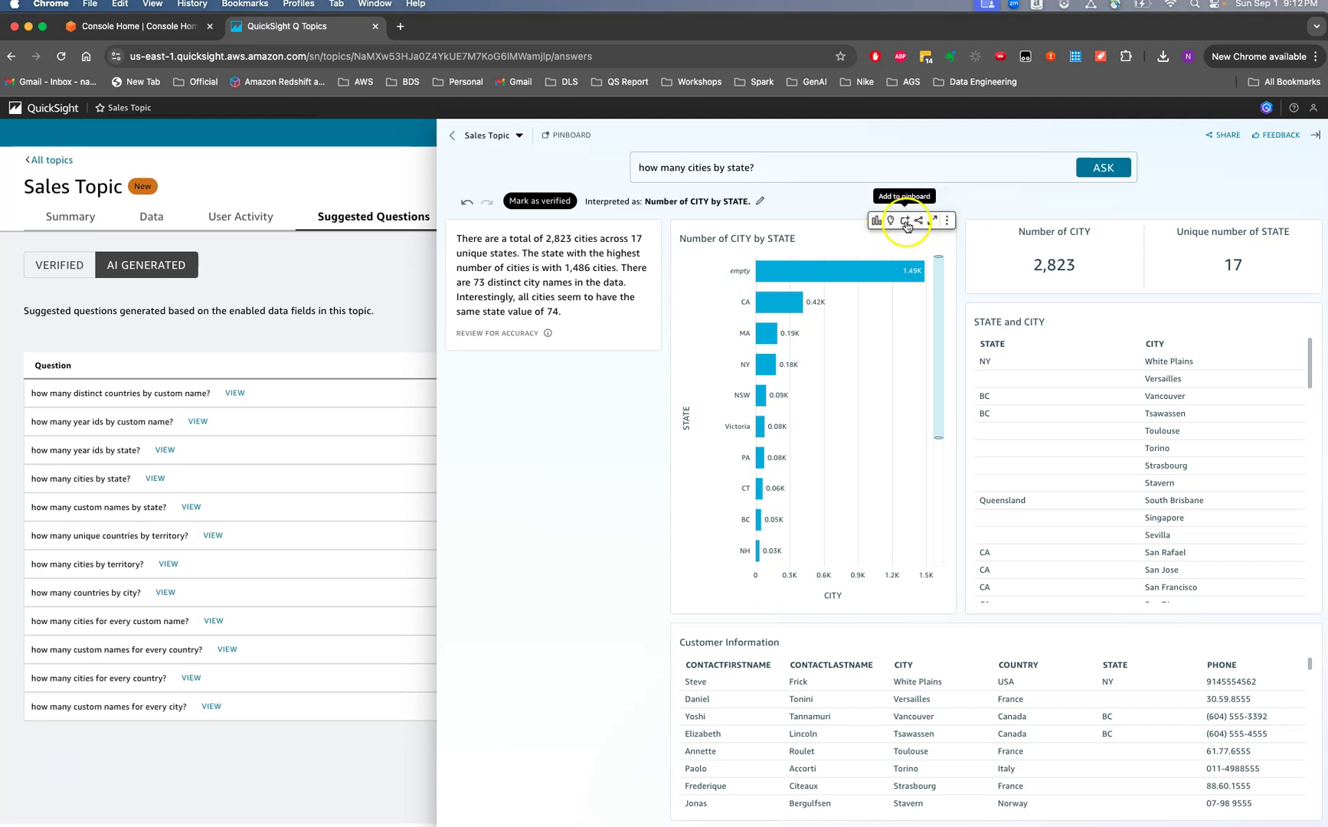
click(905, 221)
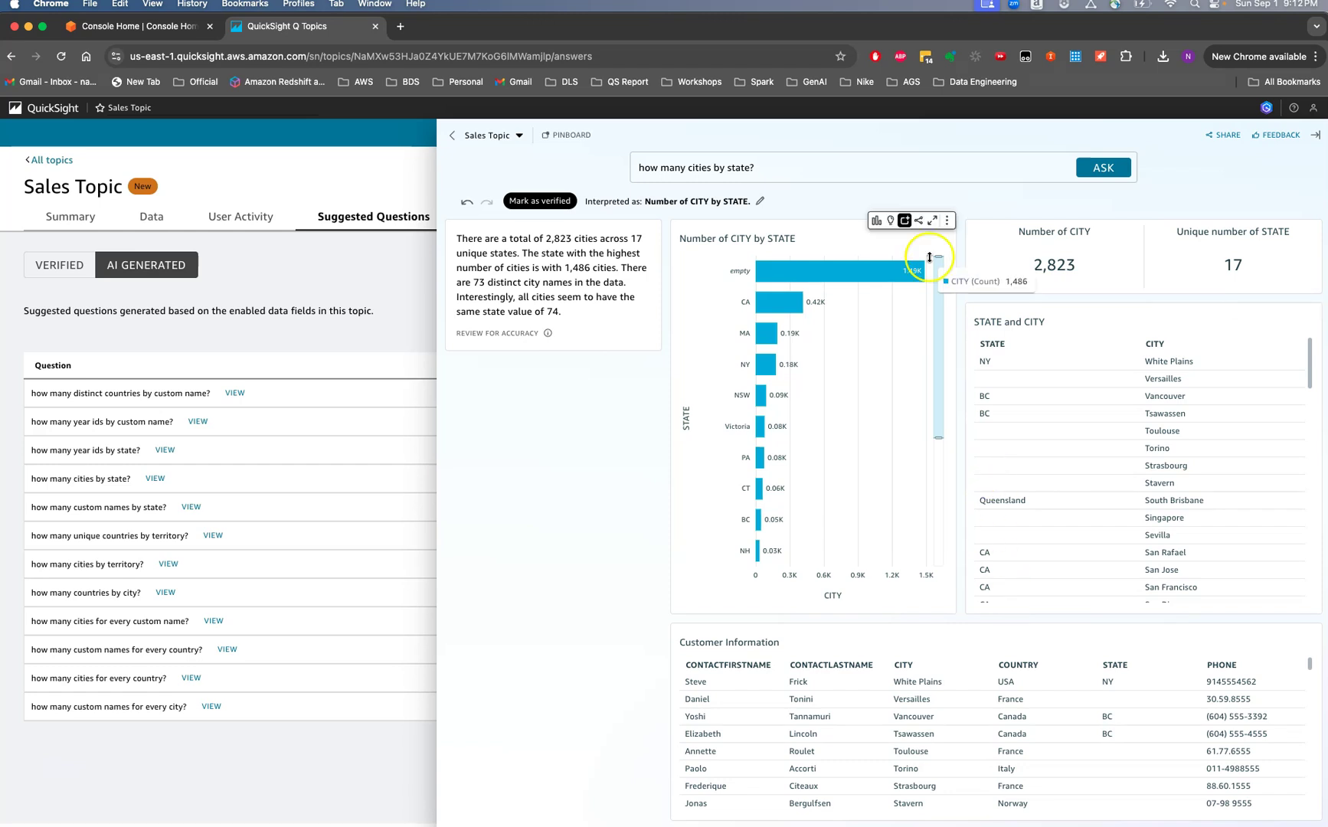
click(822, 168)
- Ask 'give me sales numbers', correcting the typos in the question
drag(823, 167, 631, 162)
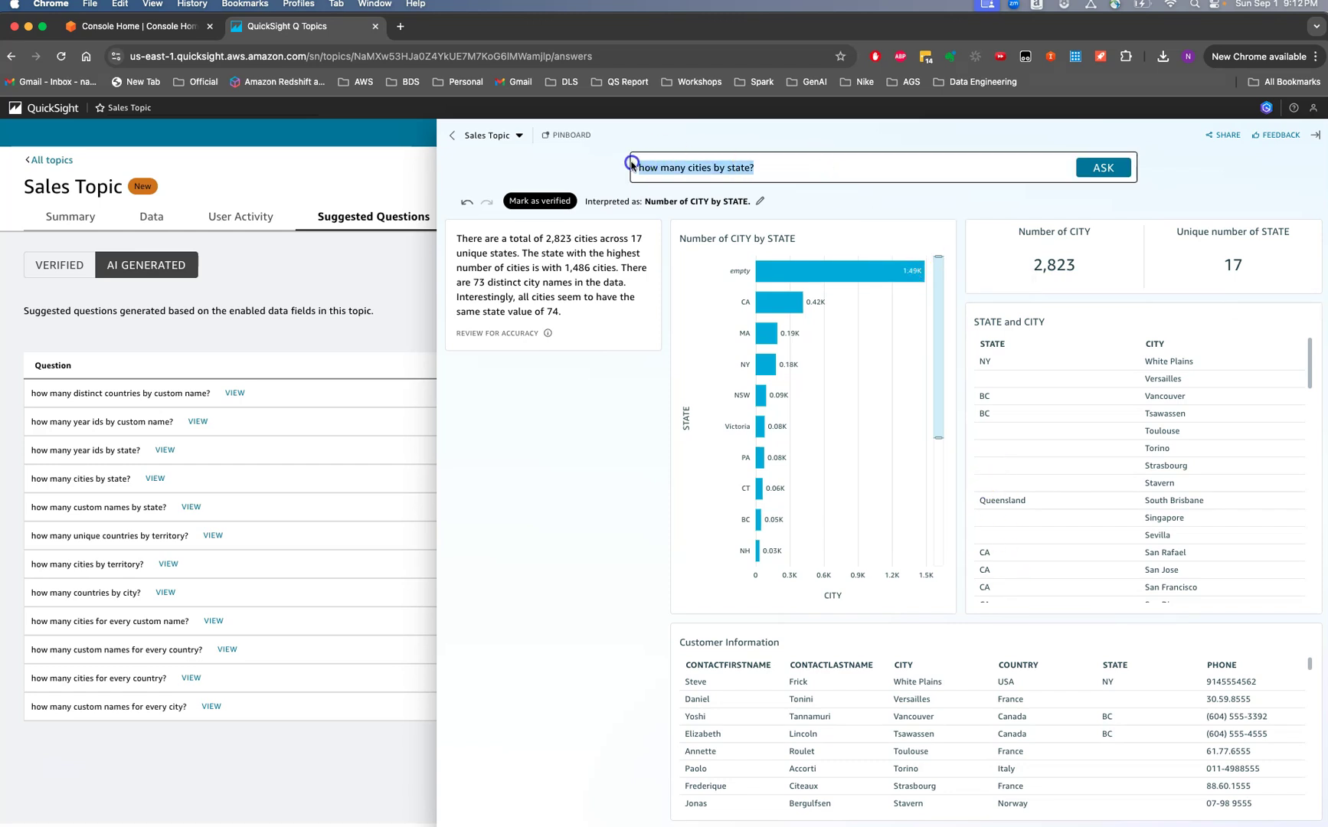
text(giv)
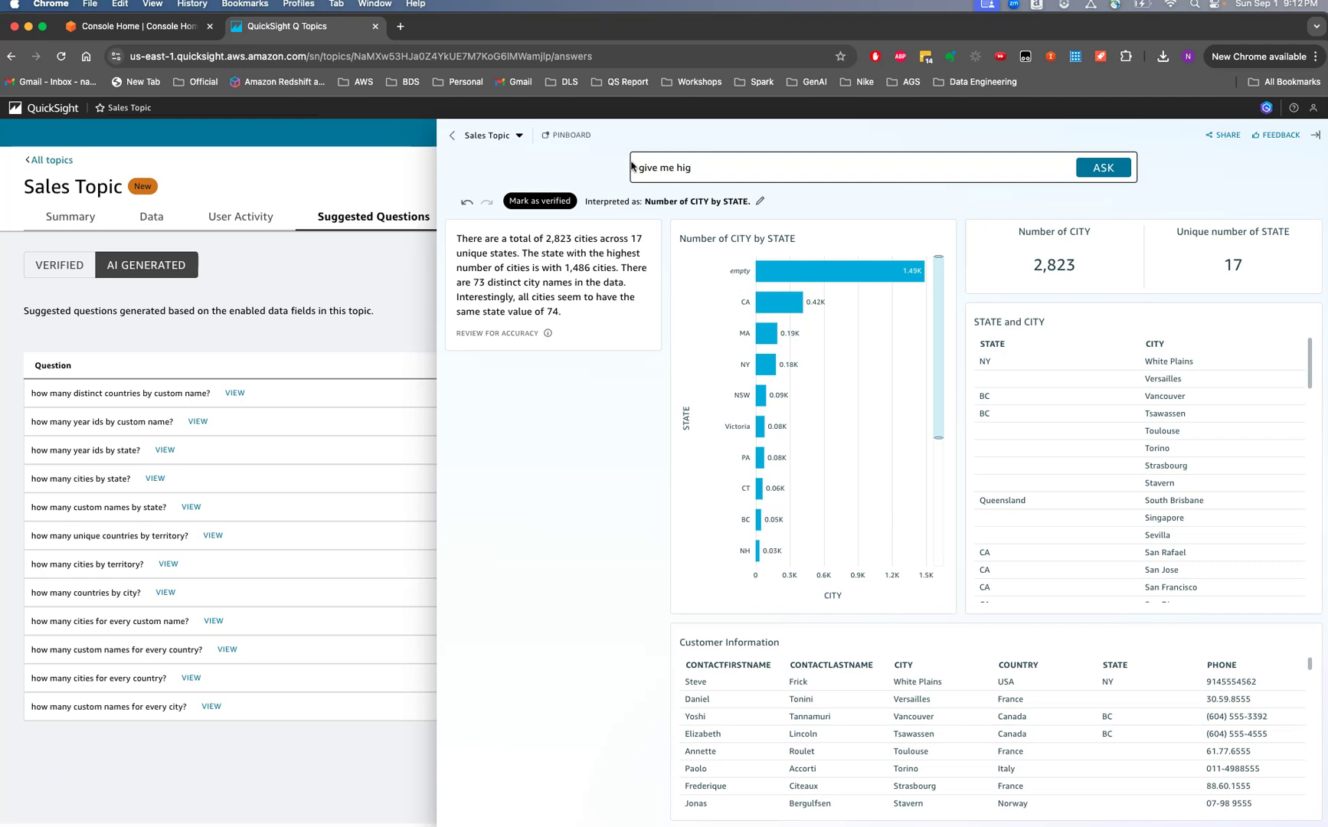
text(e me saled r)
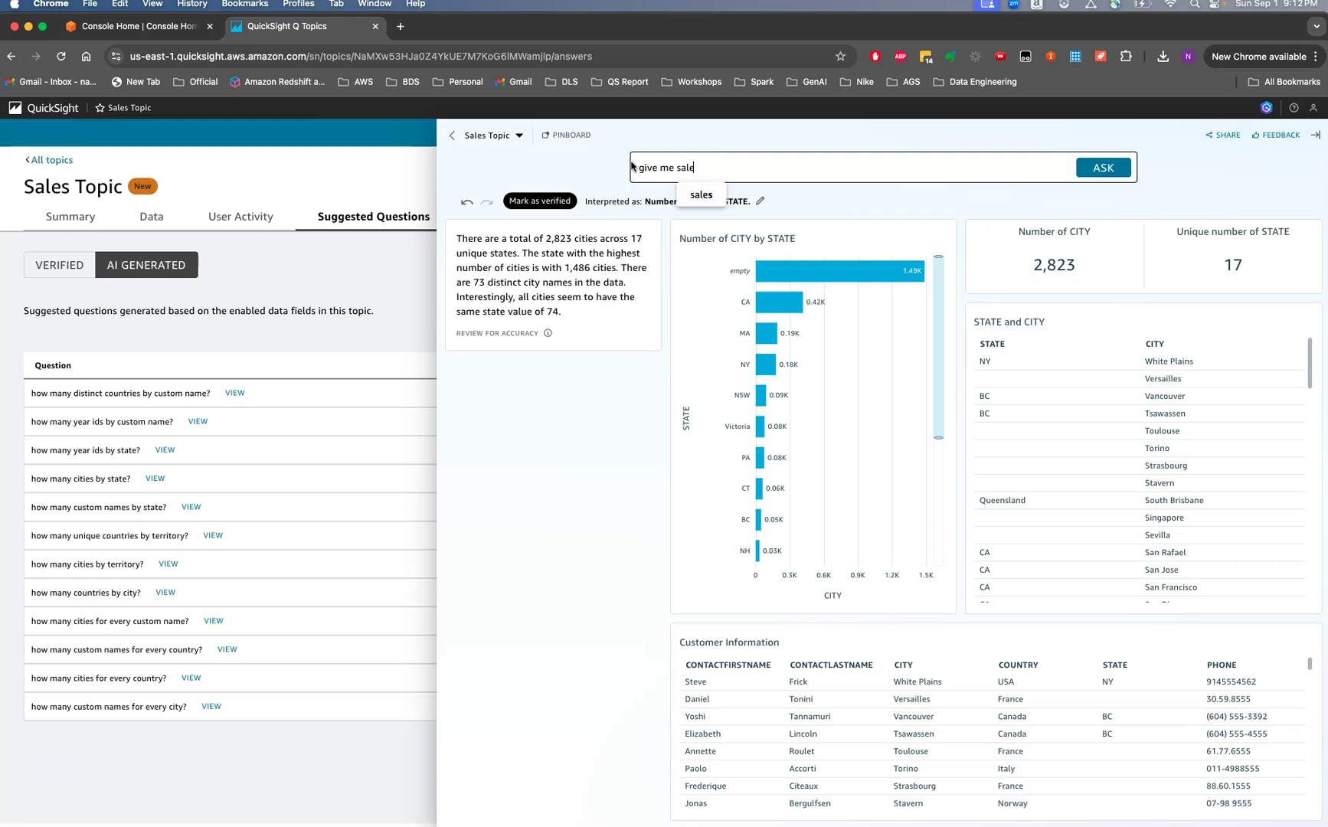
key(BackSpace)
key(BackSpace)
key(BackSpace)
key(BackSpace)
text(s nubers)
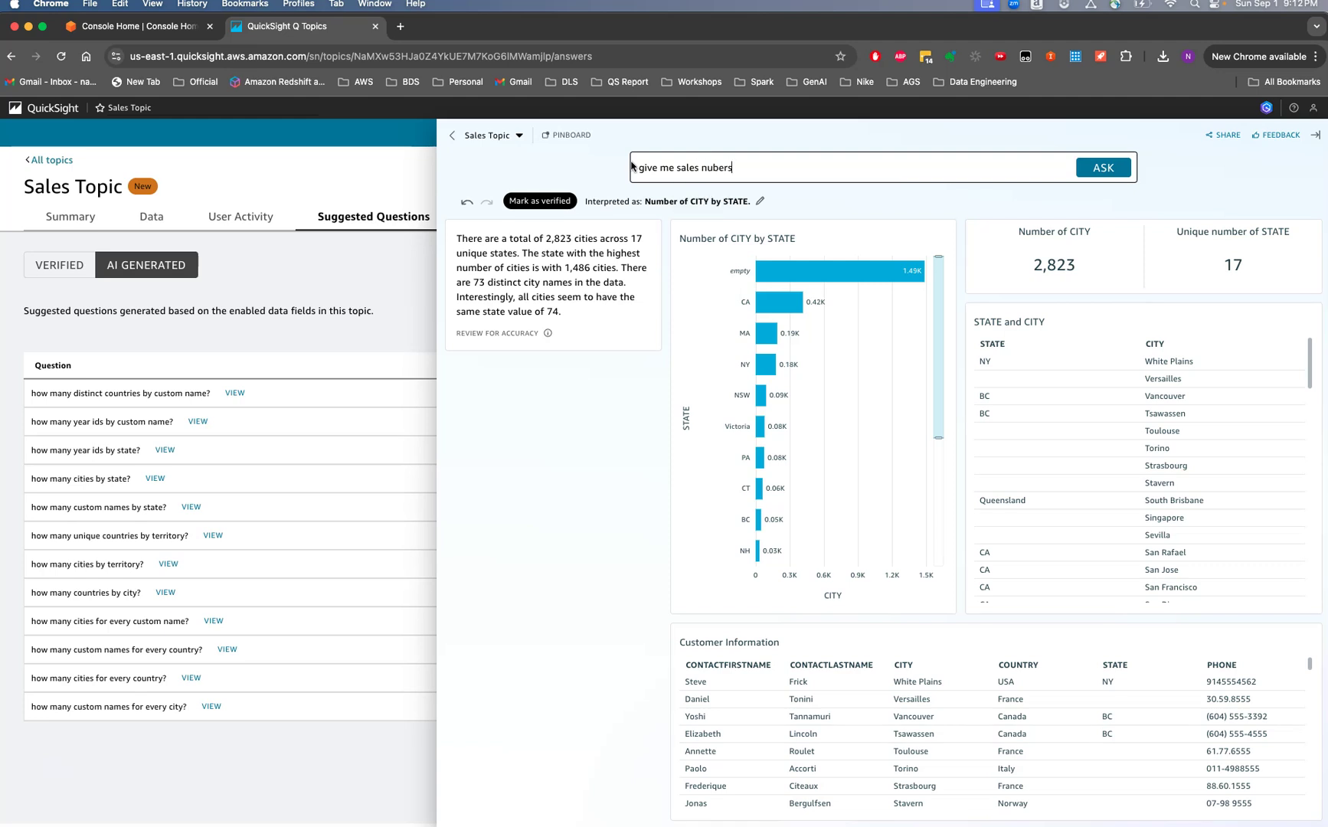
key(Return)
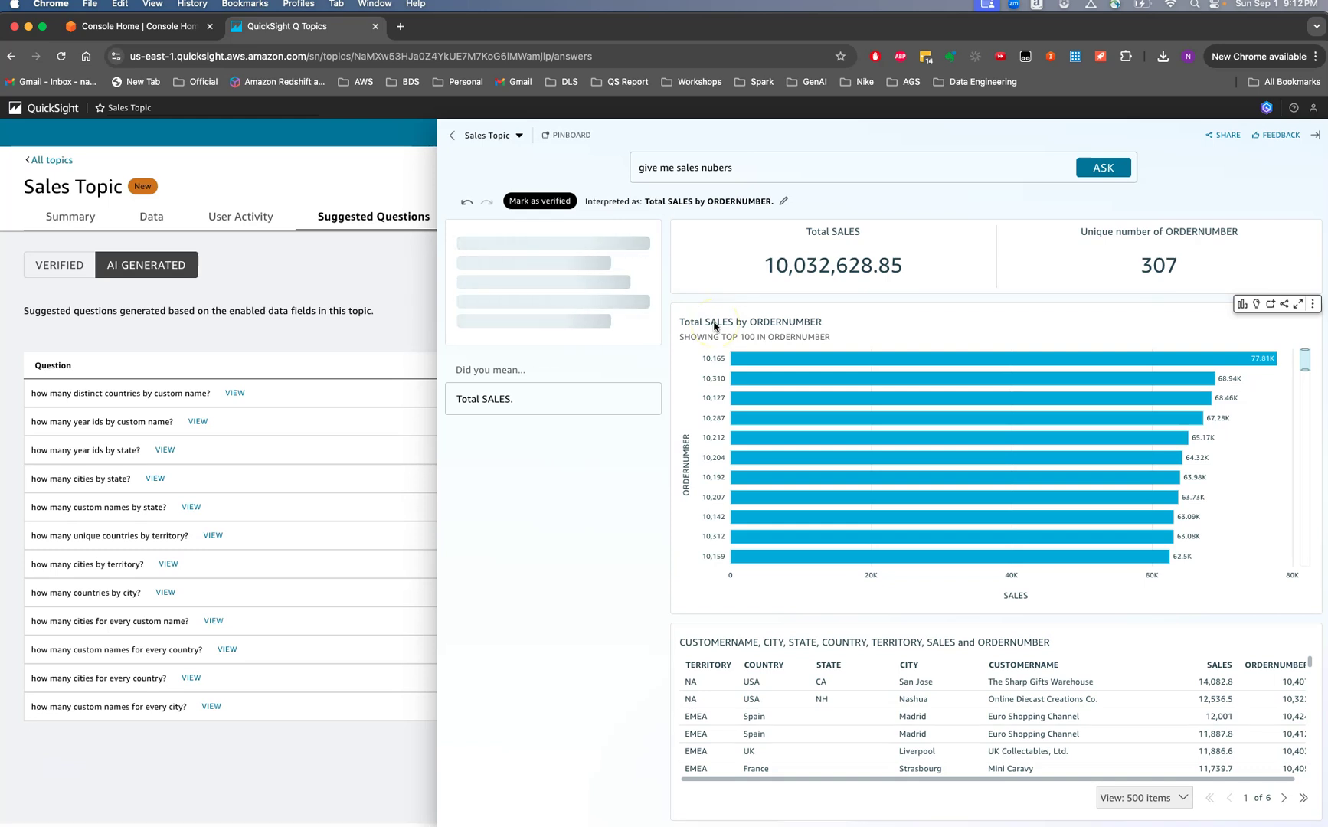
click(705, 175)
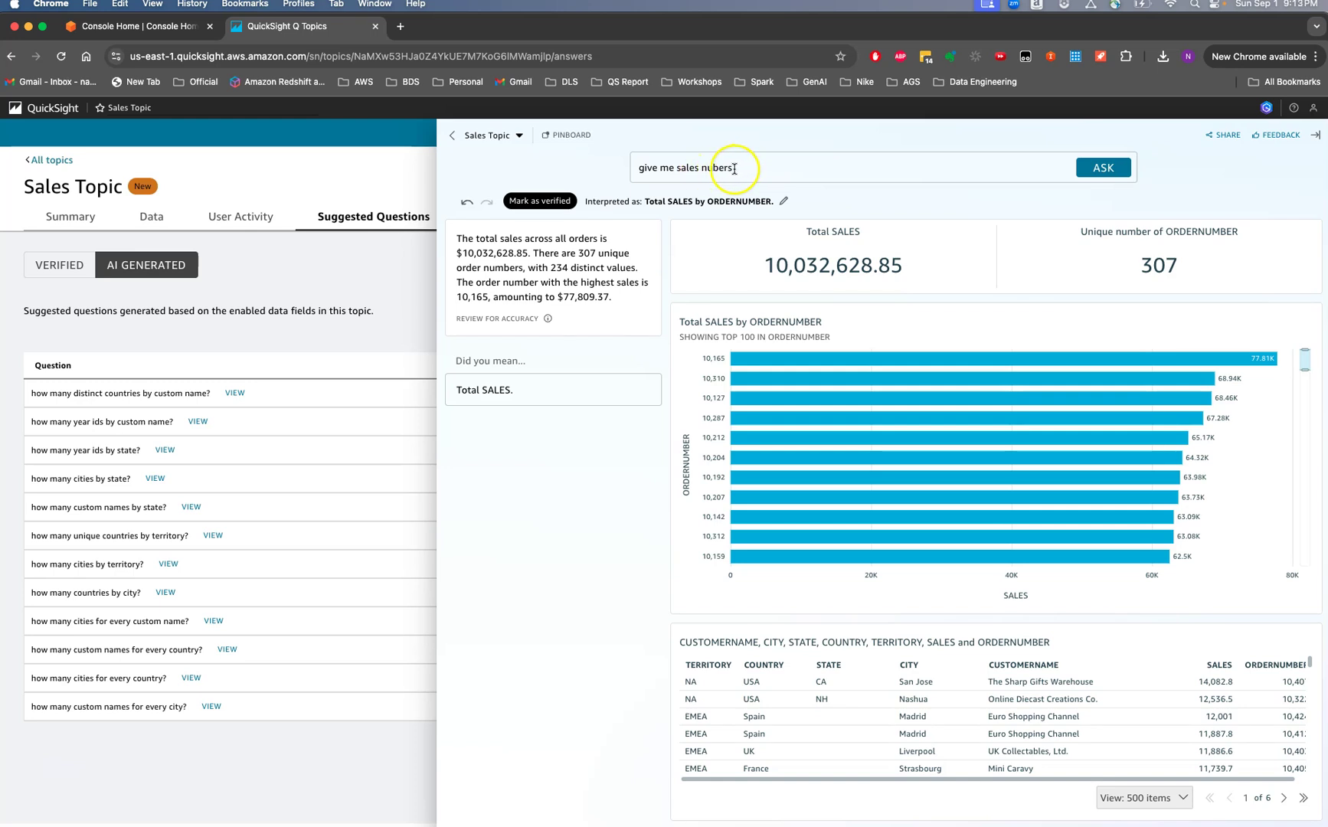
click(713, 169)
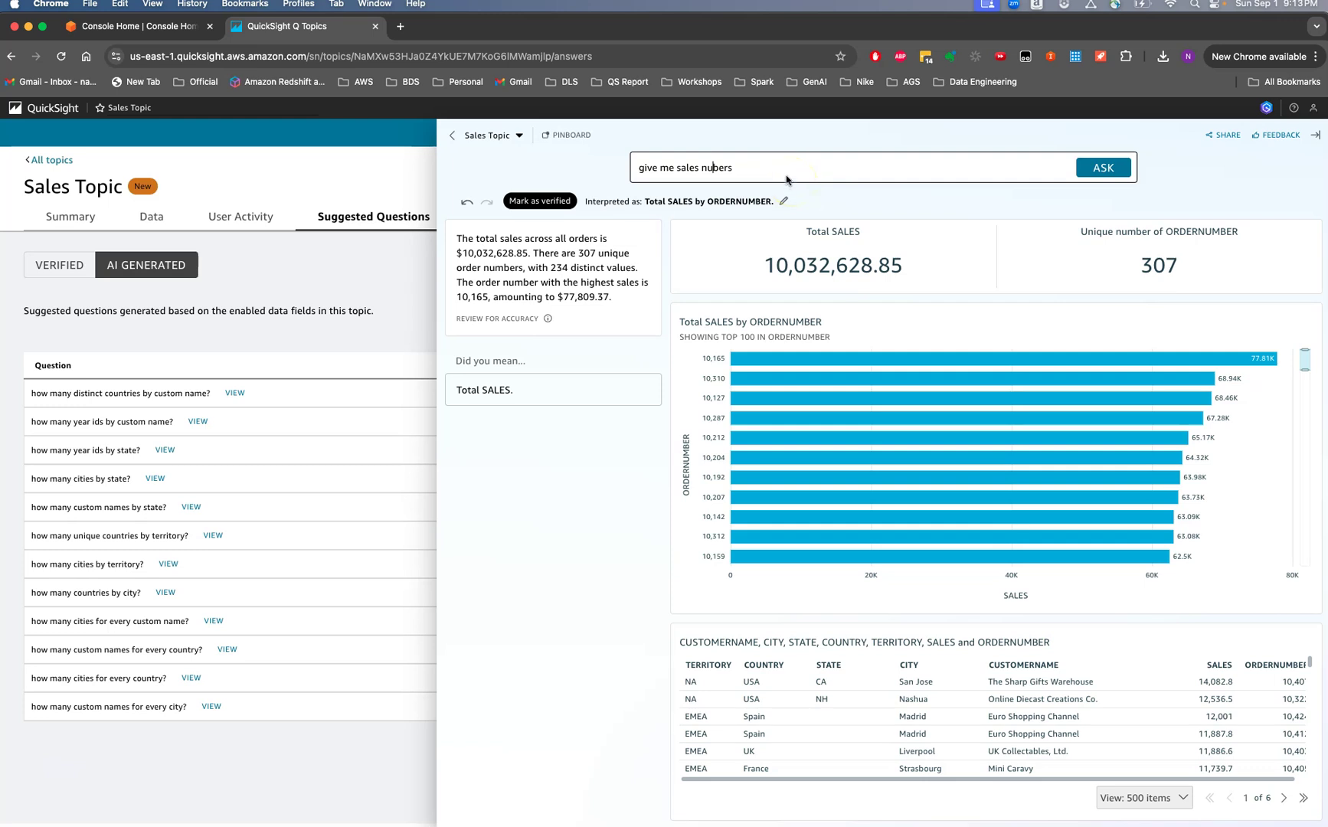
text(m)
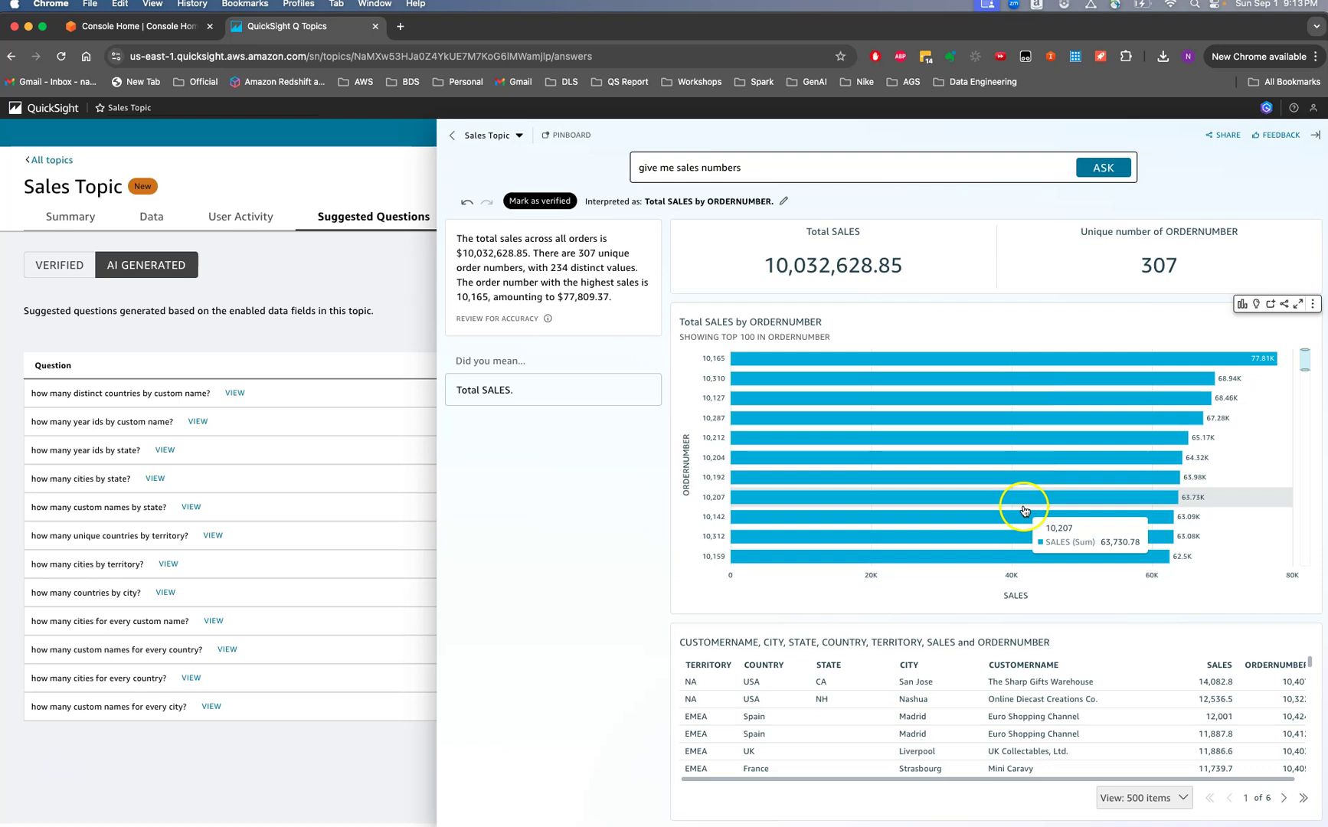
- Ask the suggested Total SALES question (10,032,628.85), then return to the Q home
drag(899, 779, 1076, 781)
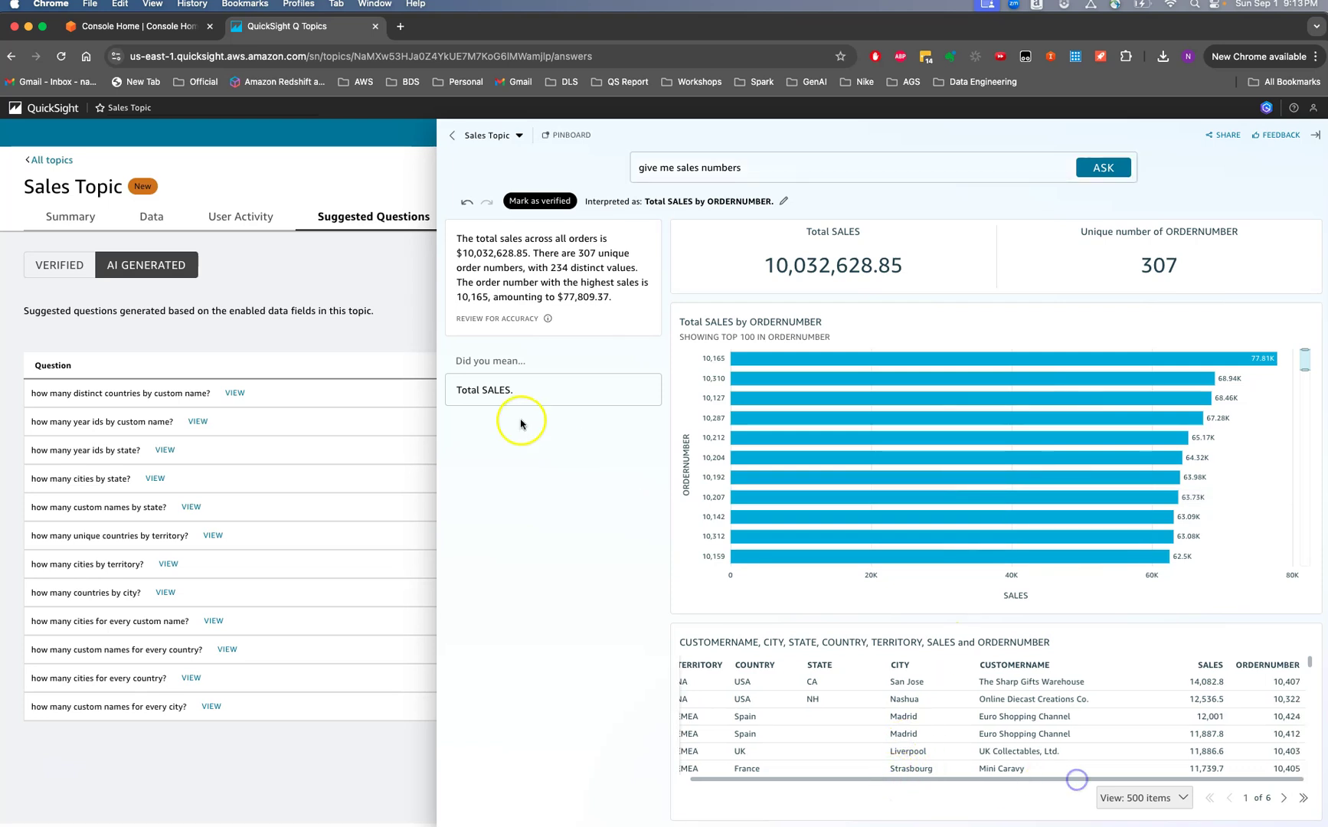
drag(466, 362, 515, 361)
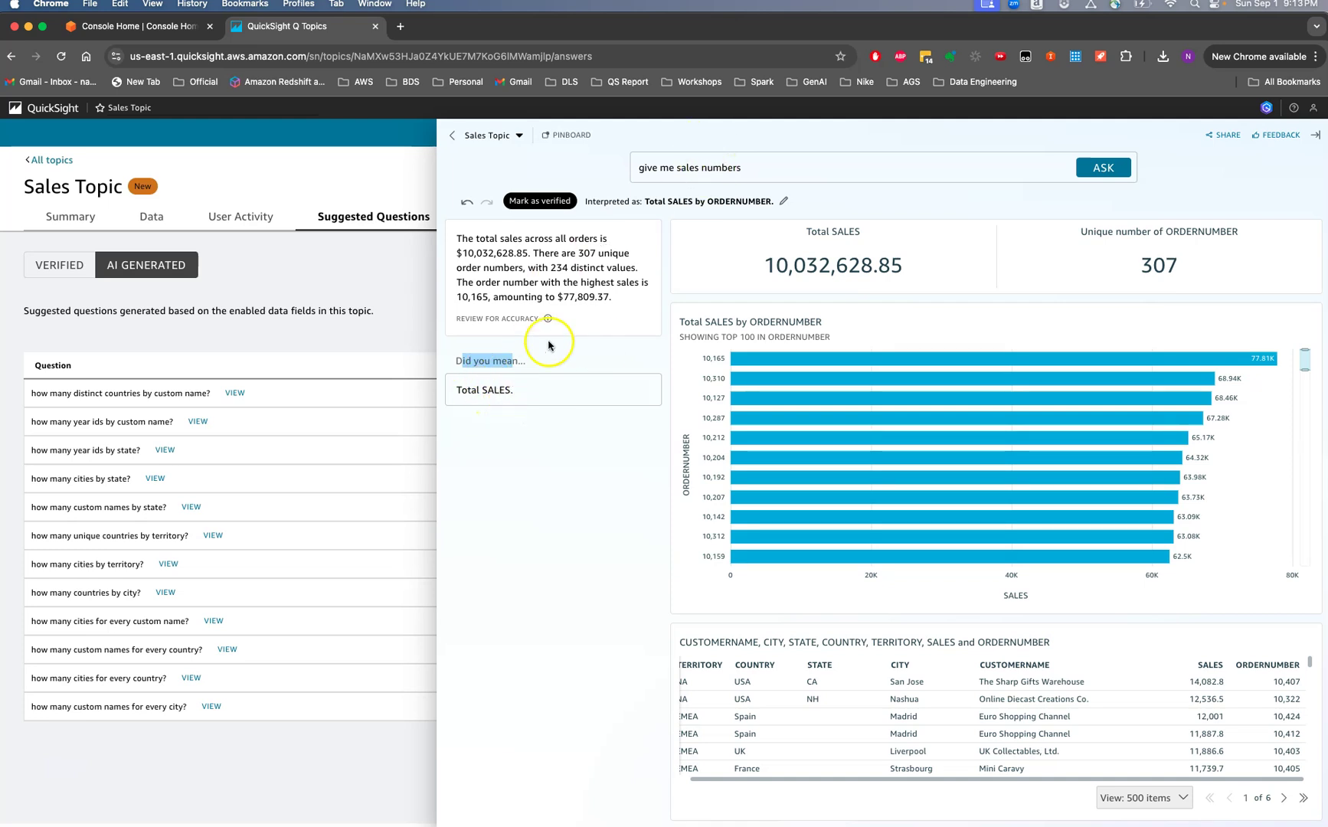
click(536, 399)
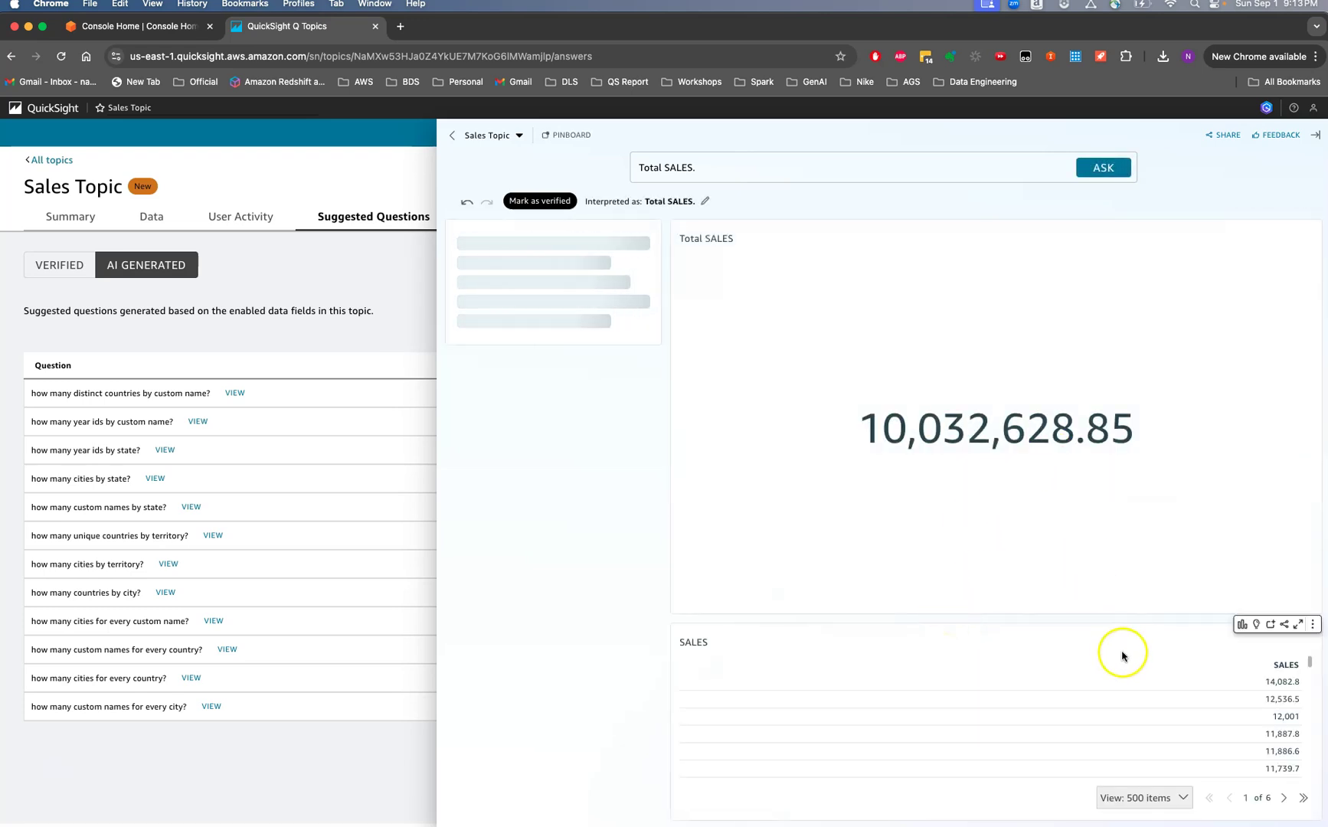
click(452, 135)
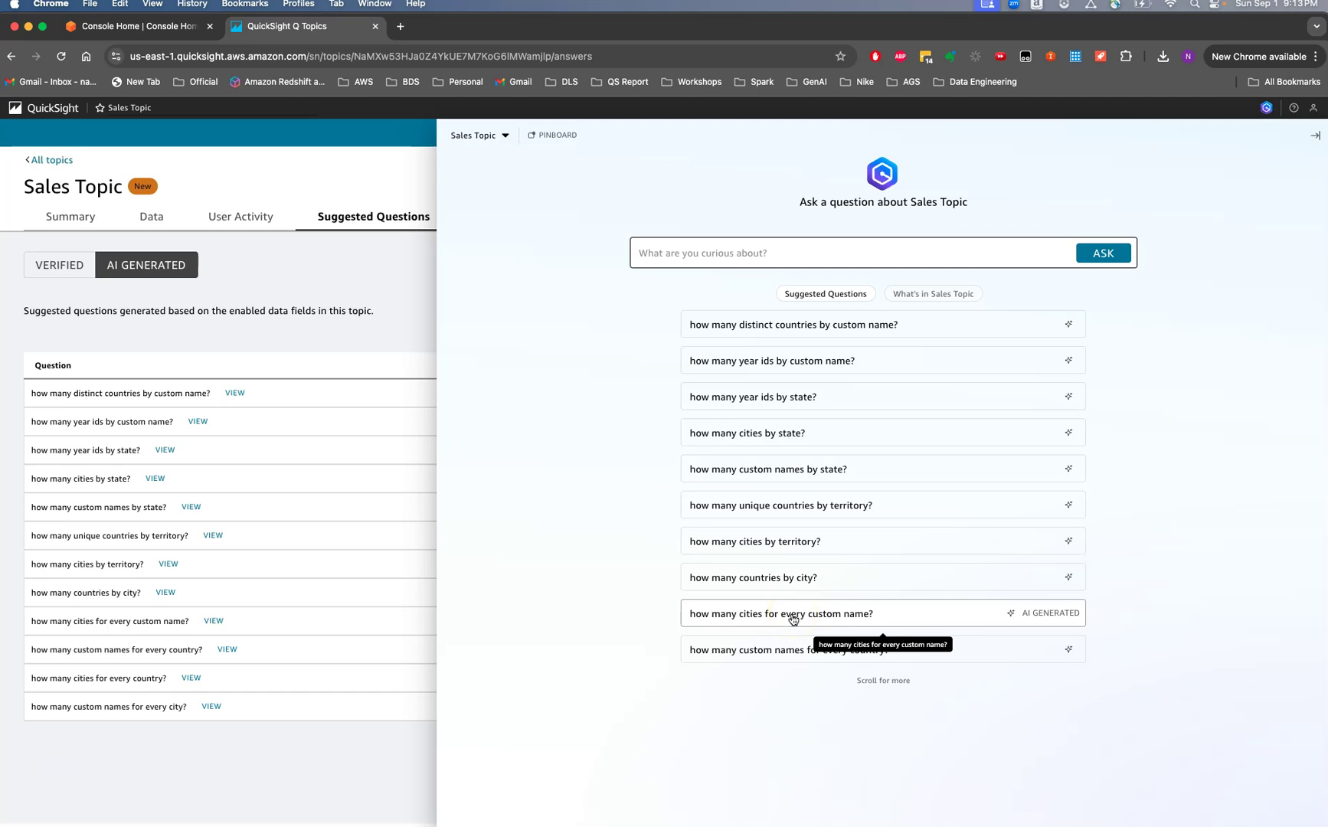
- Ask 'how many cities for every custom name?' and review the answer
click(792, 616)
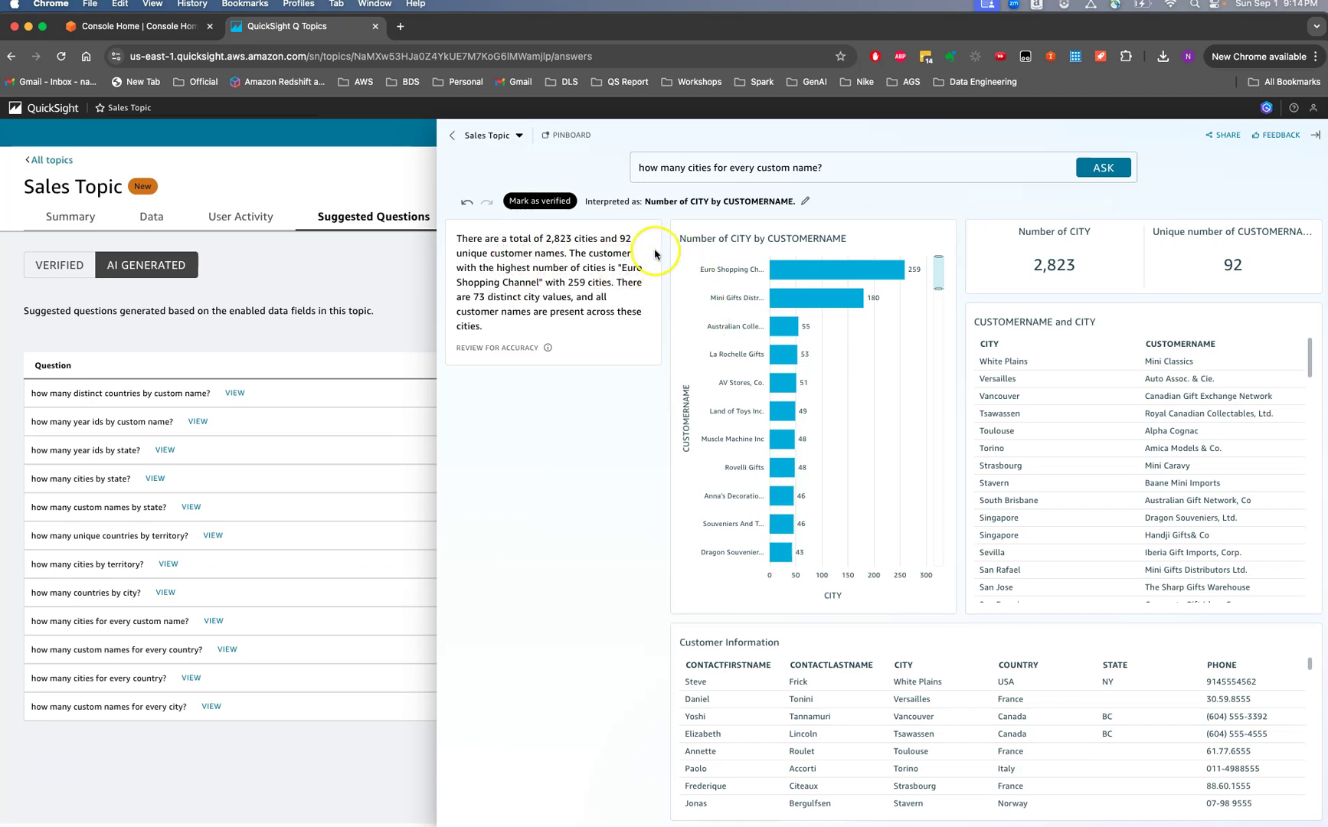
mouse_move(938, 289)
mouse_down()
mouse_move(937, 306)
mouse_move(934, 271)
mouse_up()
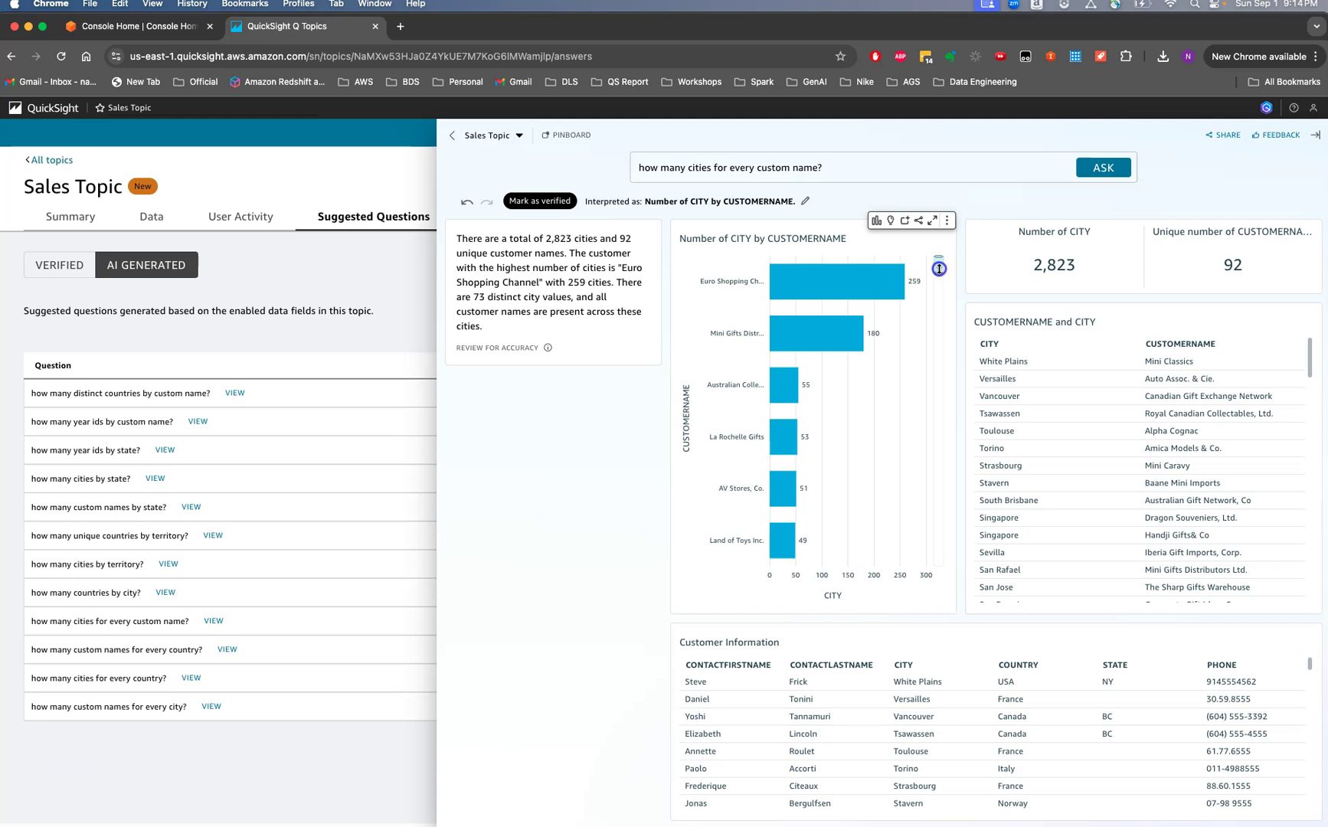
drag(939, 268, 939, 277)
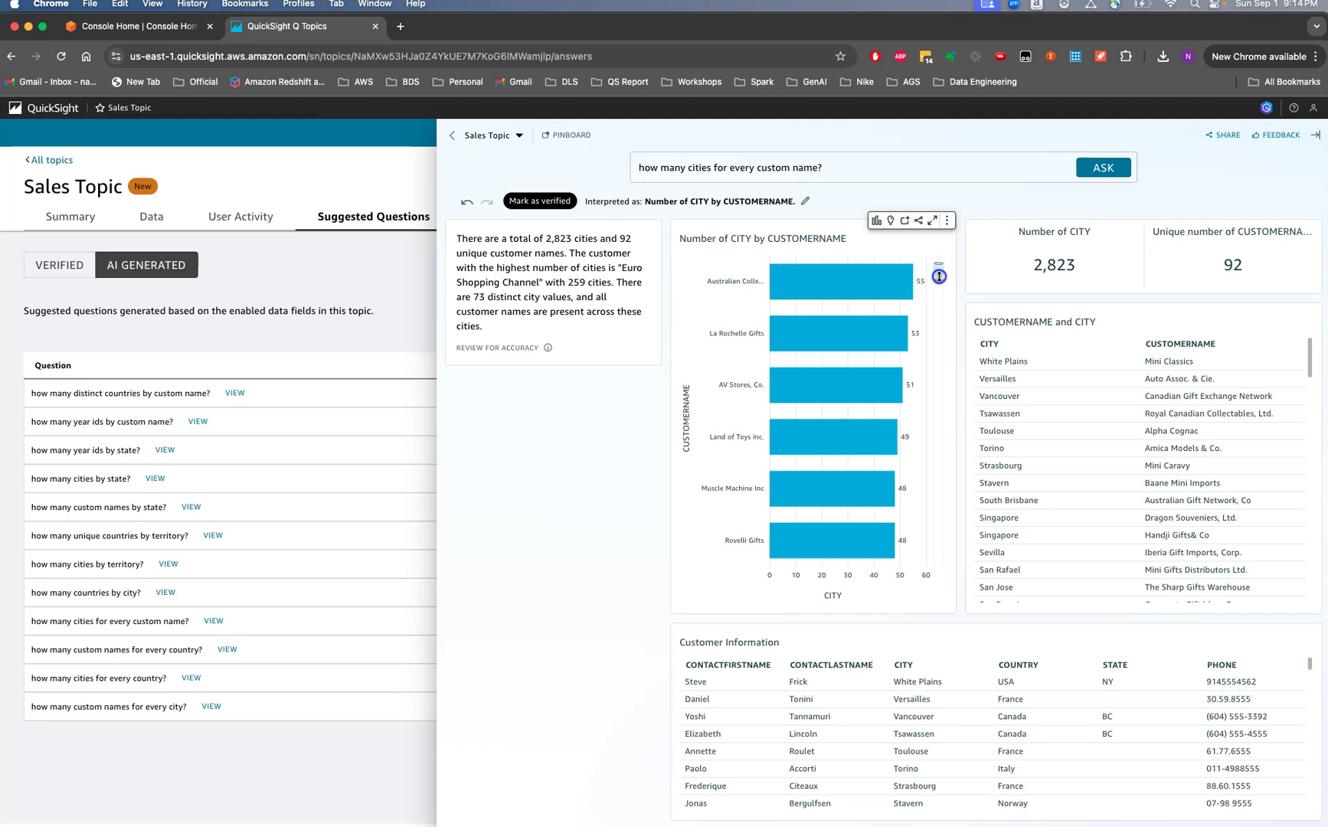
- Send thumbs-up feedback commenting 'I like this data', then close the Q&A panel
click(1276, 136)
click(1100, 185)
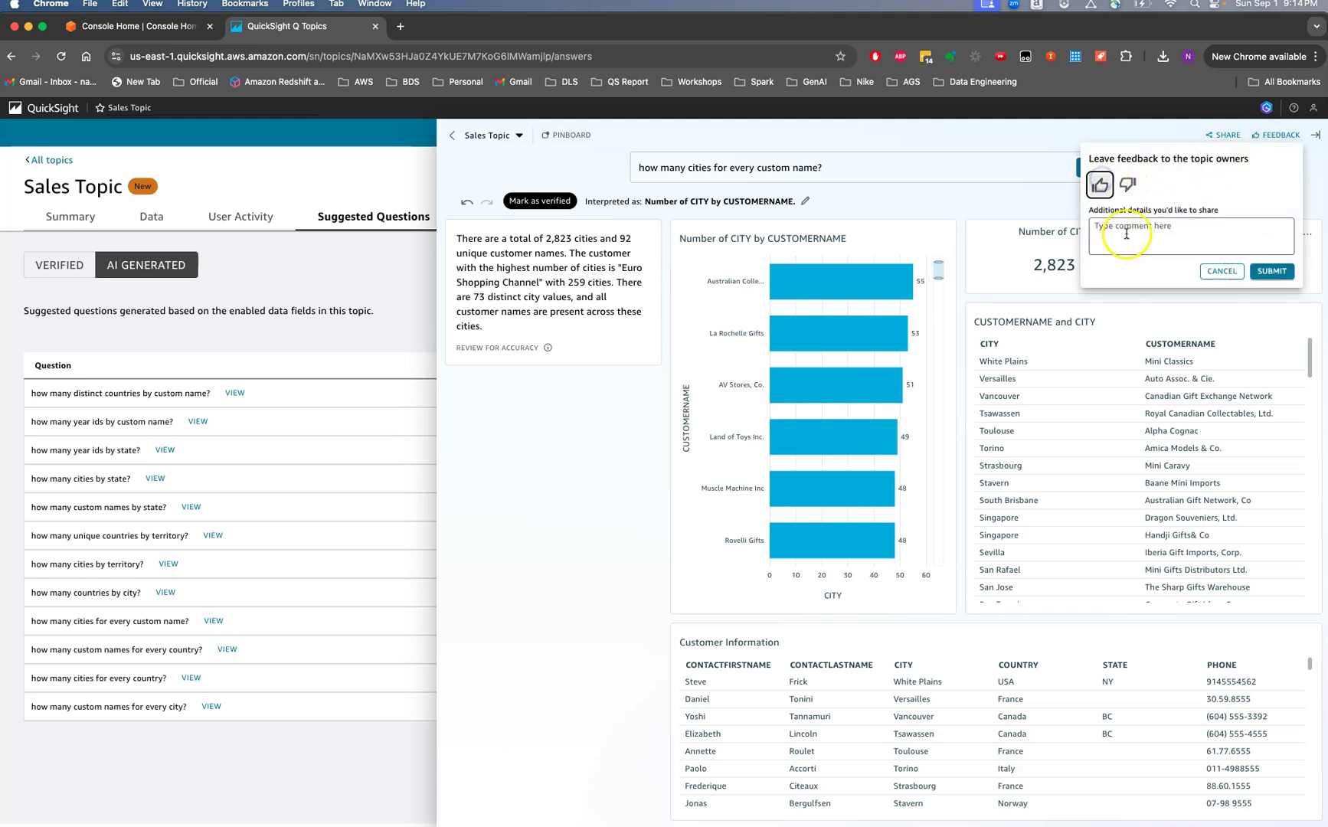
click(1130, 230)
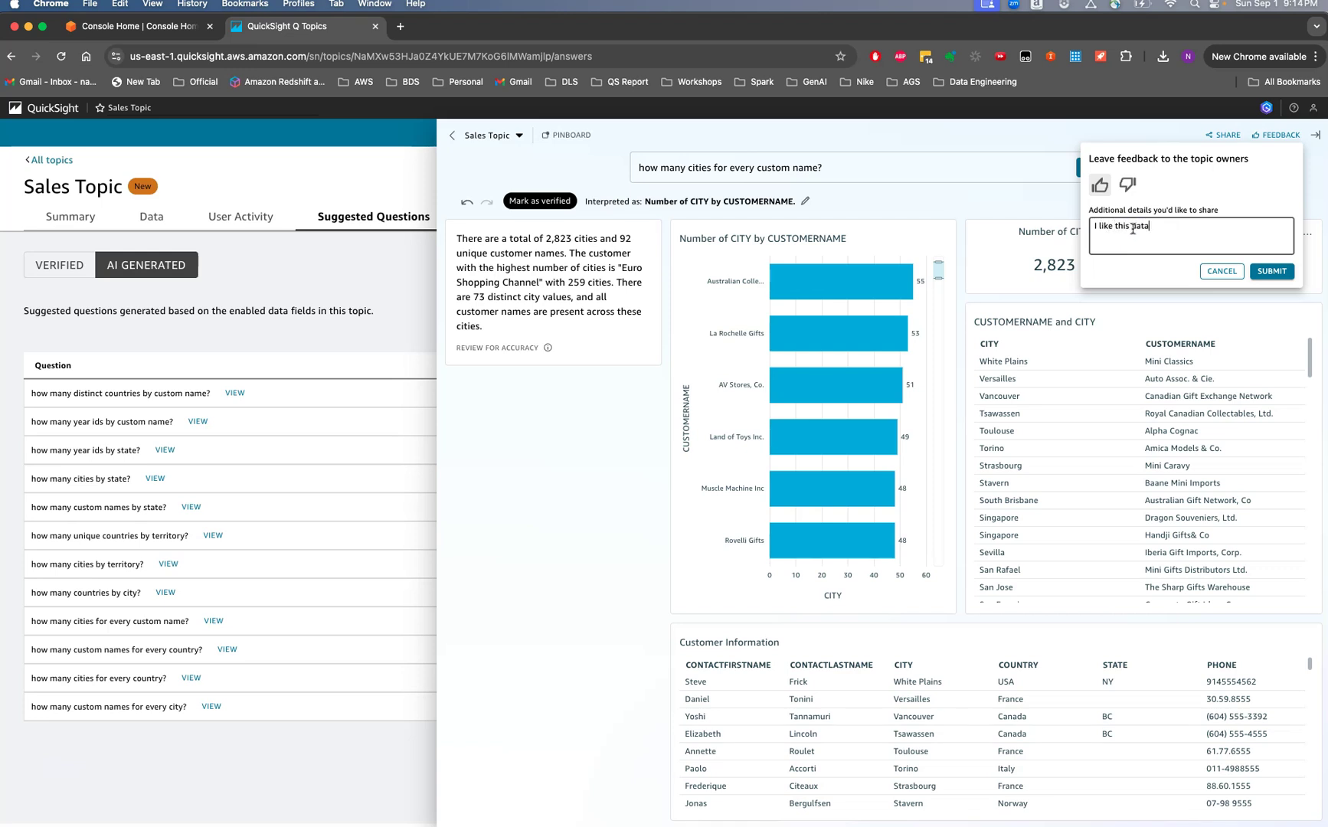
click(1271, 271)
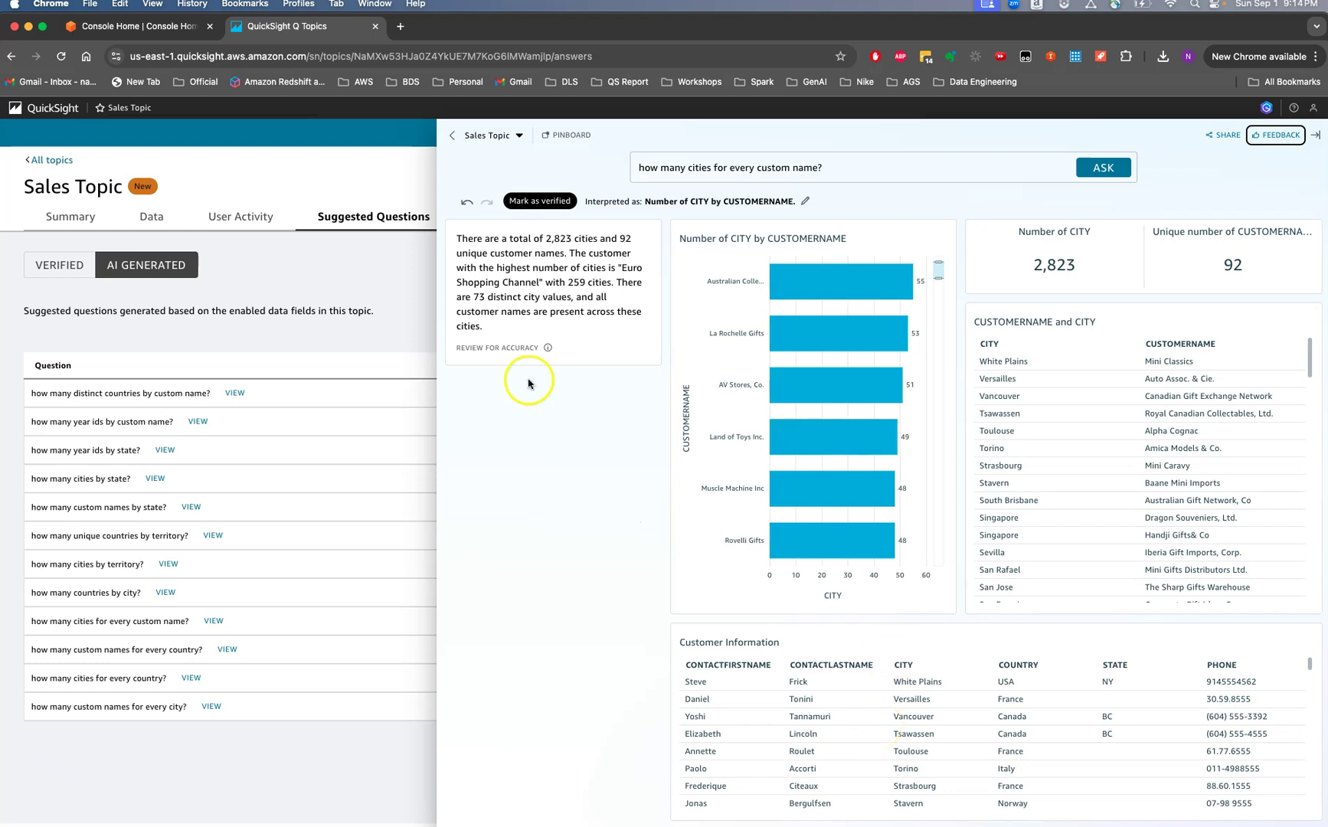
click(406, 310)
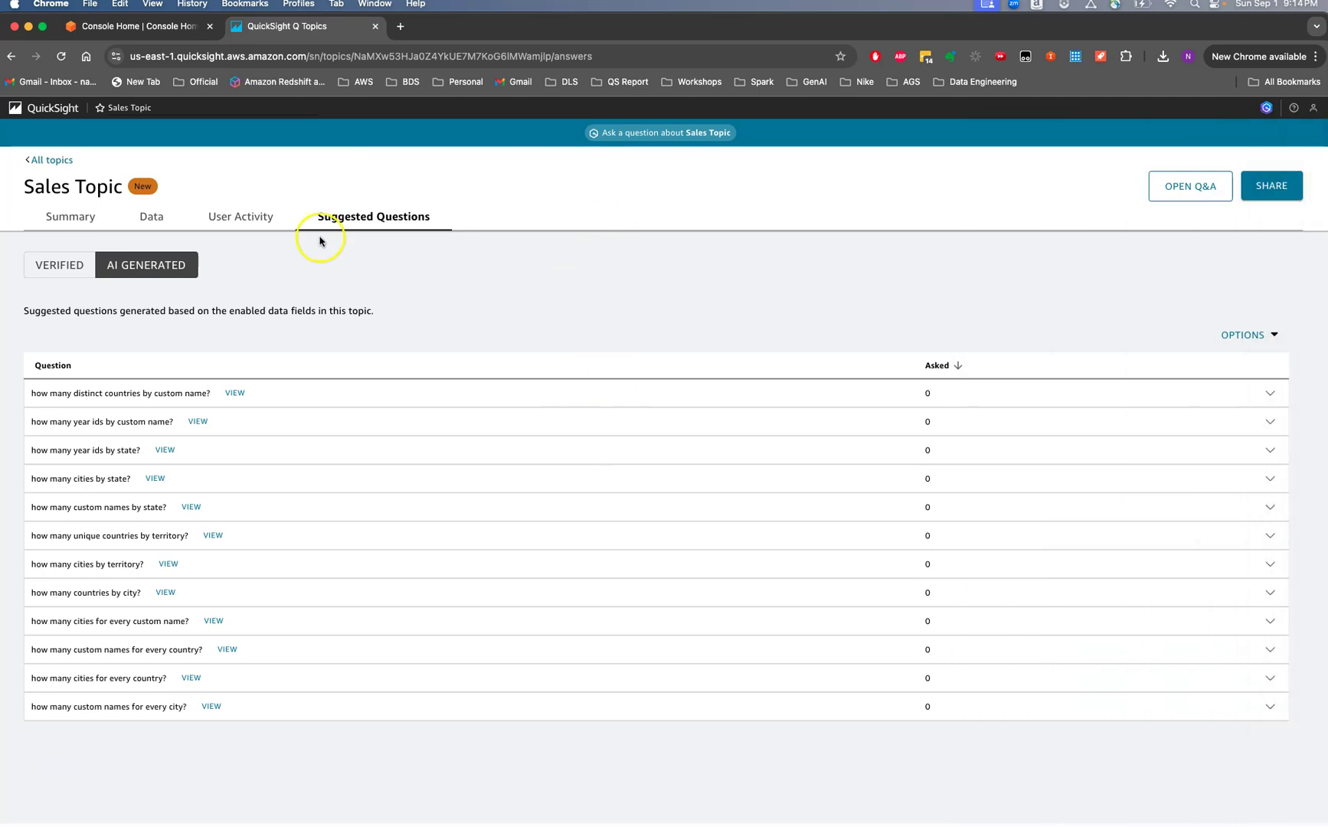
- Check User Activity's five questions, expanding and collapsing the first question's feedback details
click(243, 220)
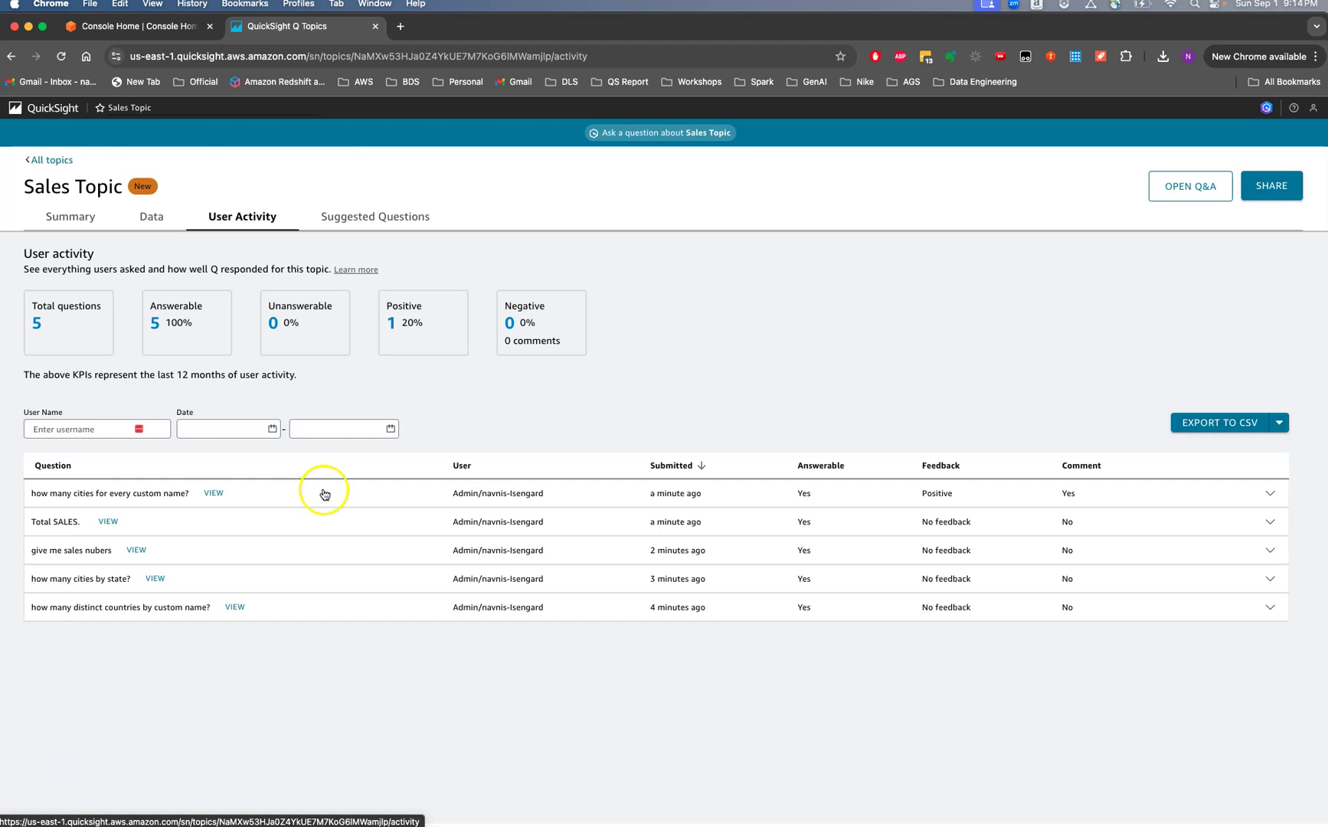
click(894, 505)
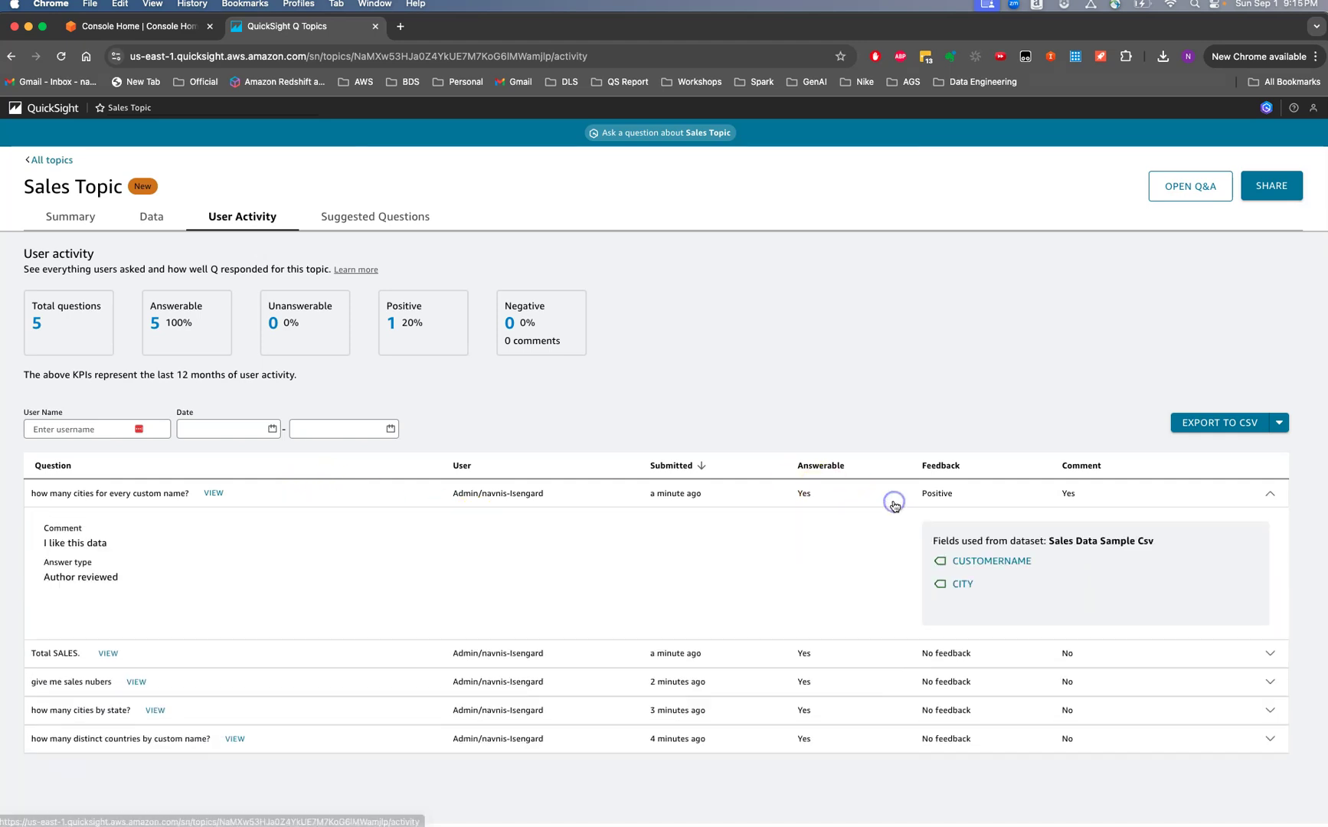
click(895, 503)
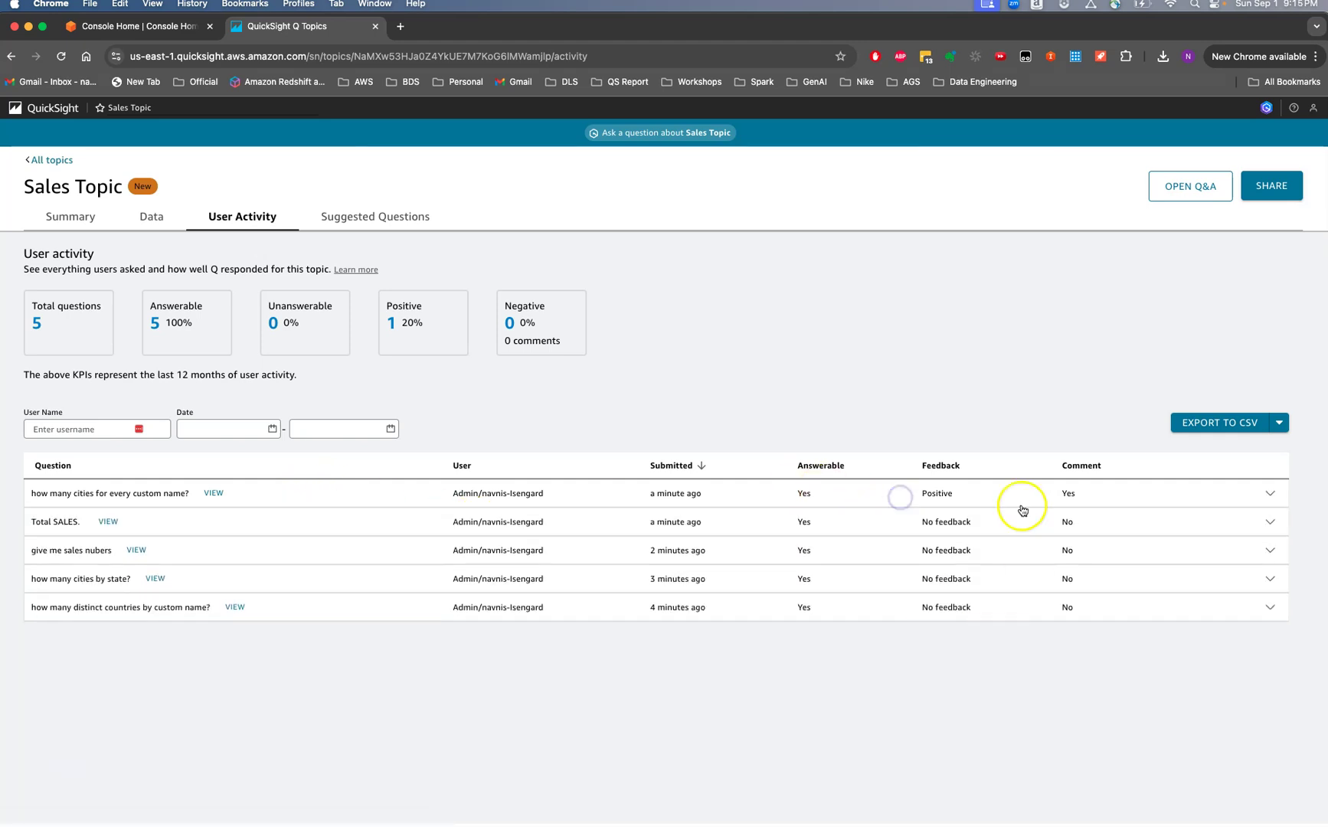
click(81, 228)
- From the QuickSight start page, open Topics to see Sales Topic's 5 questions and 1 thumbs-up
click(60, 113)
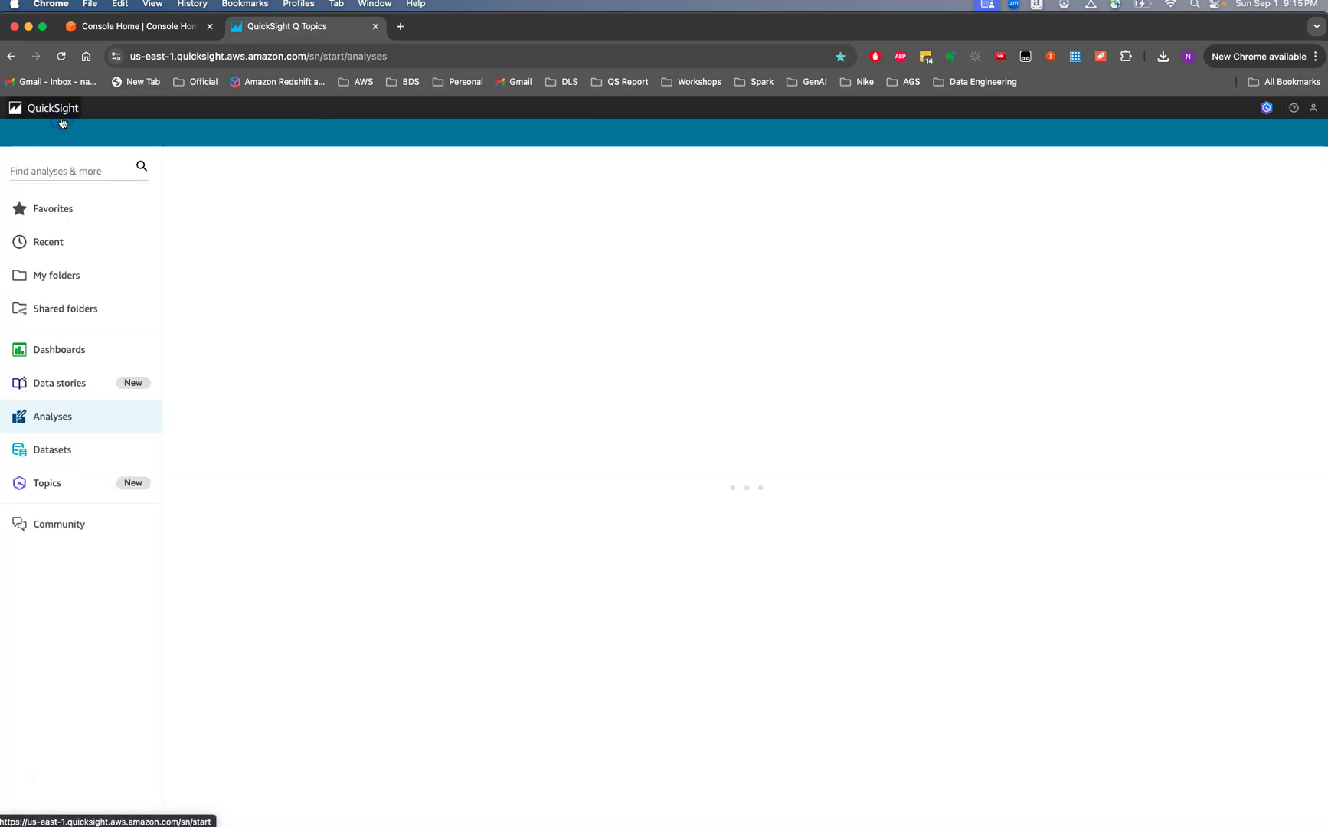
click(101, 483)
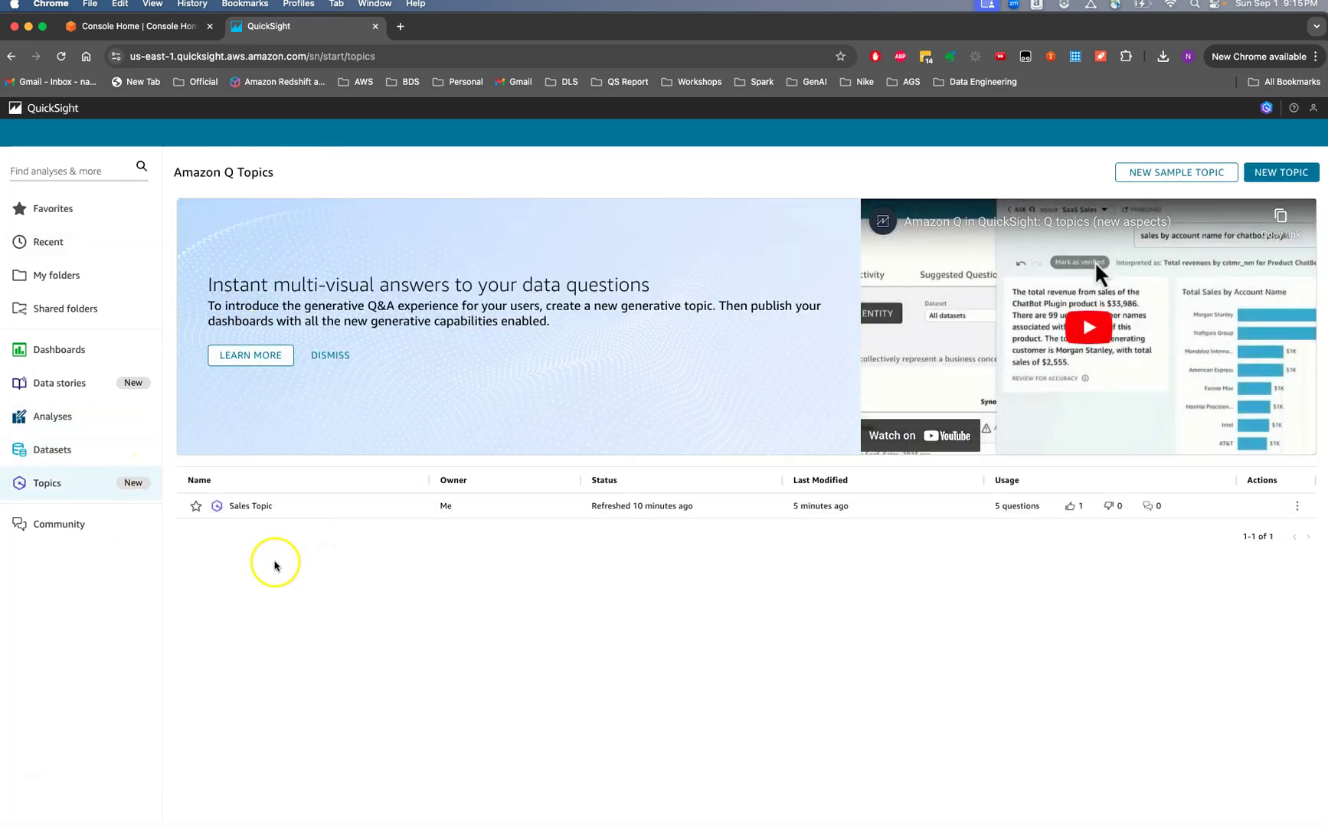